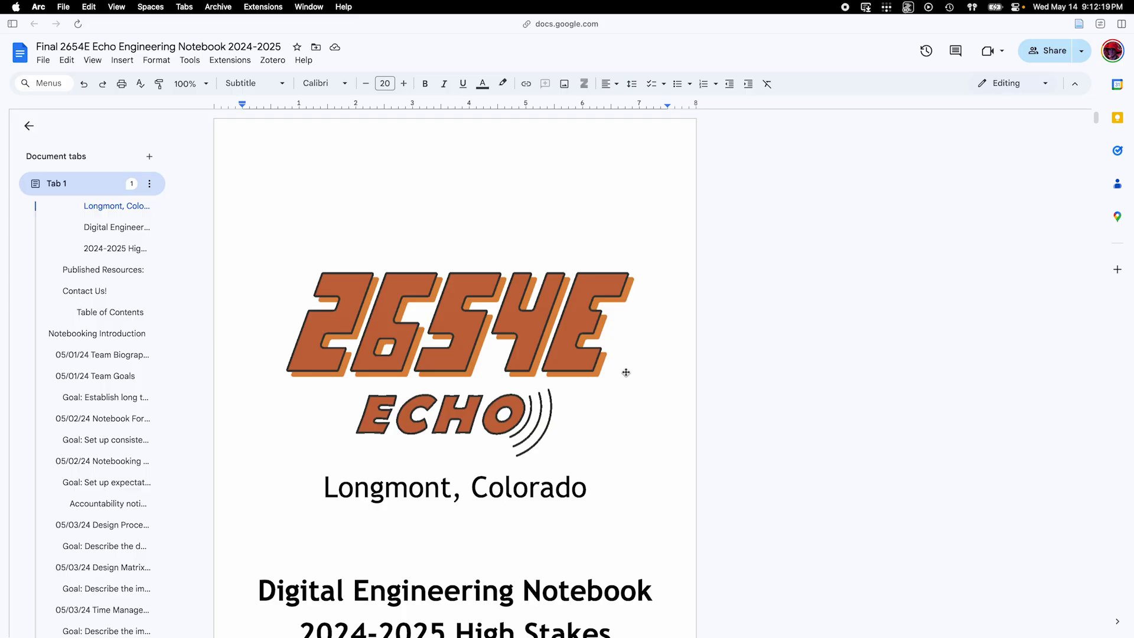
Open the first page header for editing and select its form image.
scroll(528, 531, "down", 15)
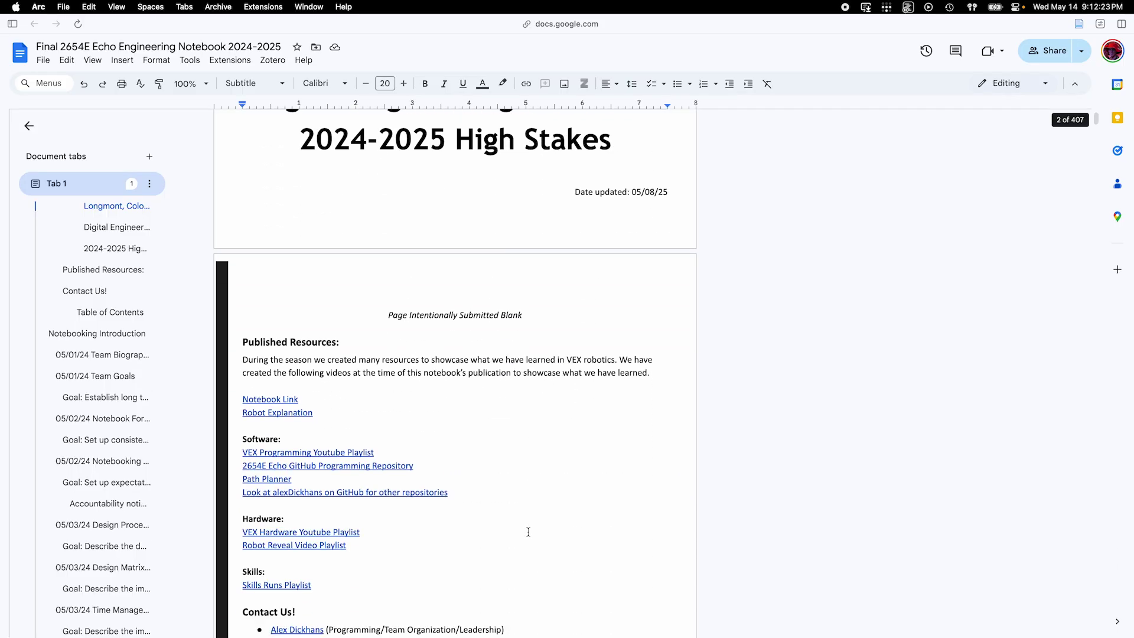
scroll(528, 531, "up", 5)
scroll(528, 532, "down", 3)
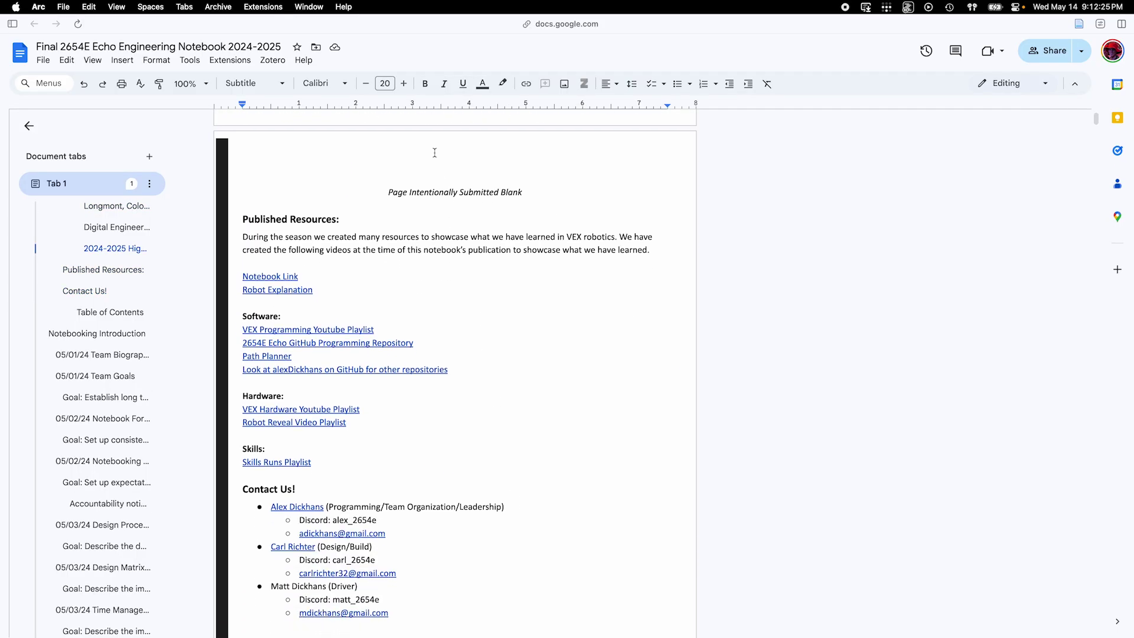
scroll(436, 159, "down", 8)
scroll(435, 163, "up", 1)
double_click(343, 176)
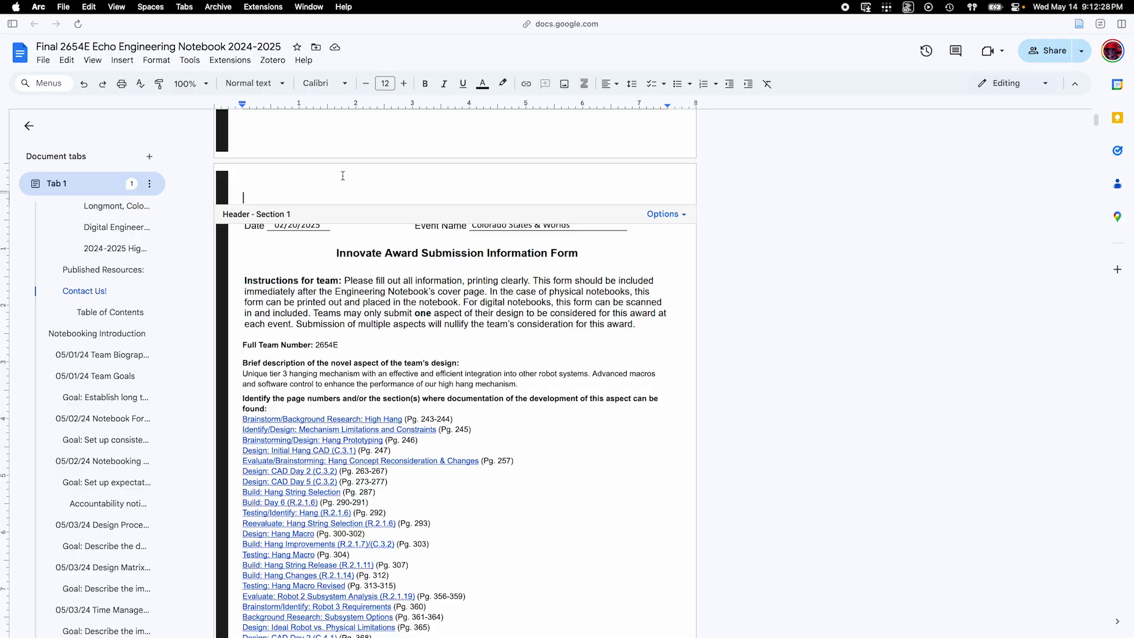
left_click(289, 310)
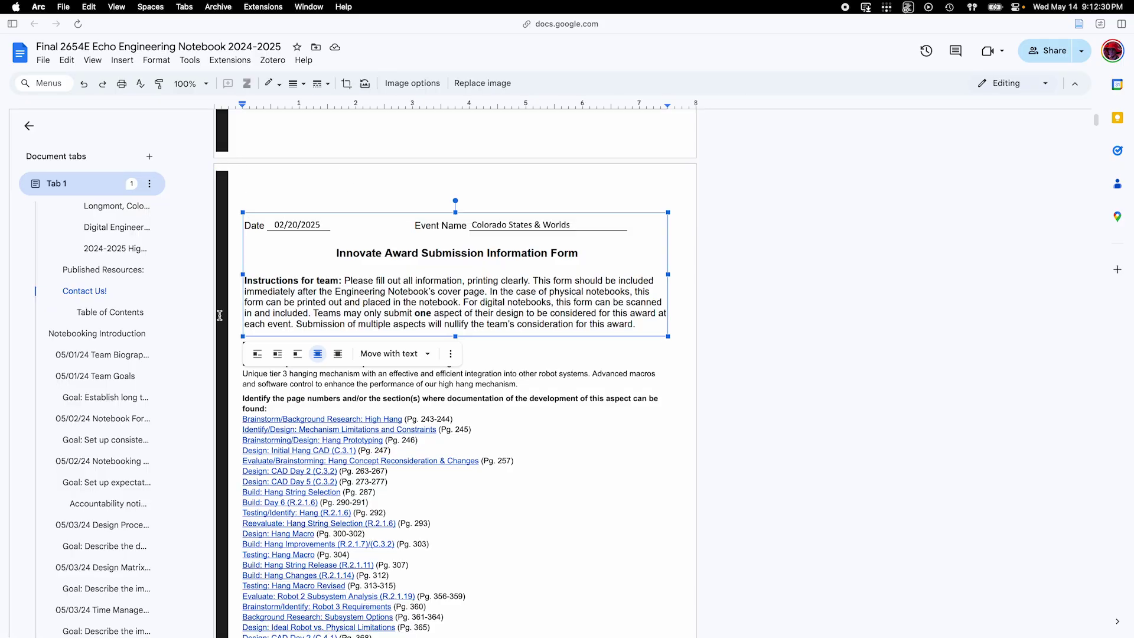
Edit the Notebooking Introduction page header and select its orange side-bar image.
scroll(223, 315, "down", 10)
scroll(229, 294, "down", 20)
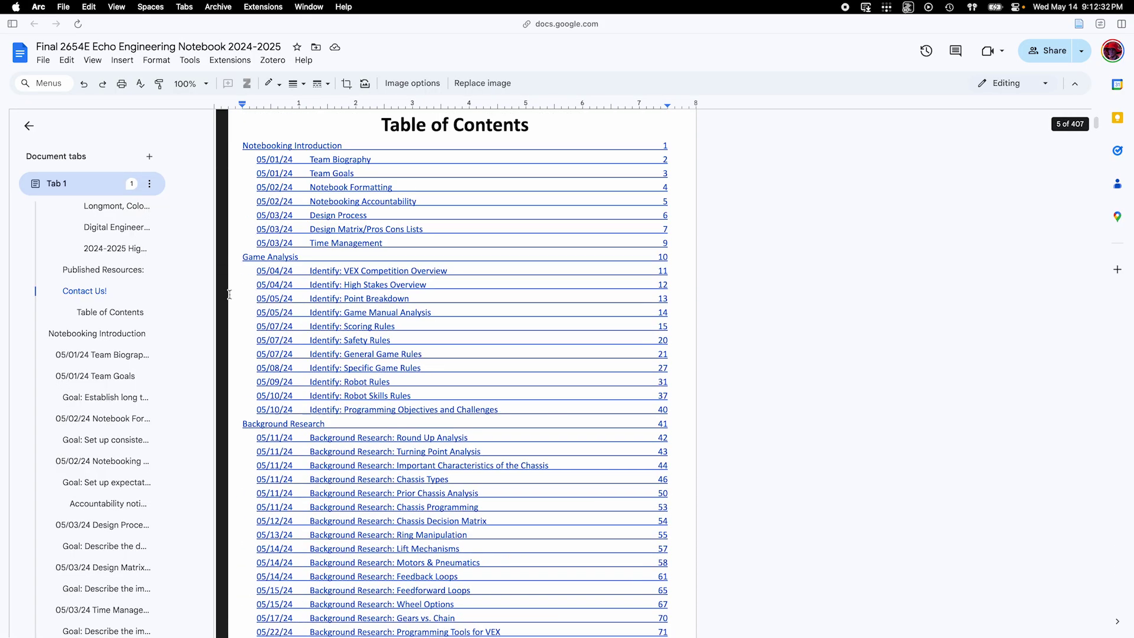
scroll(230, 295, "down", 15)
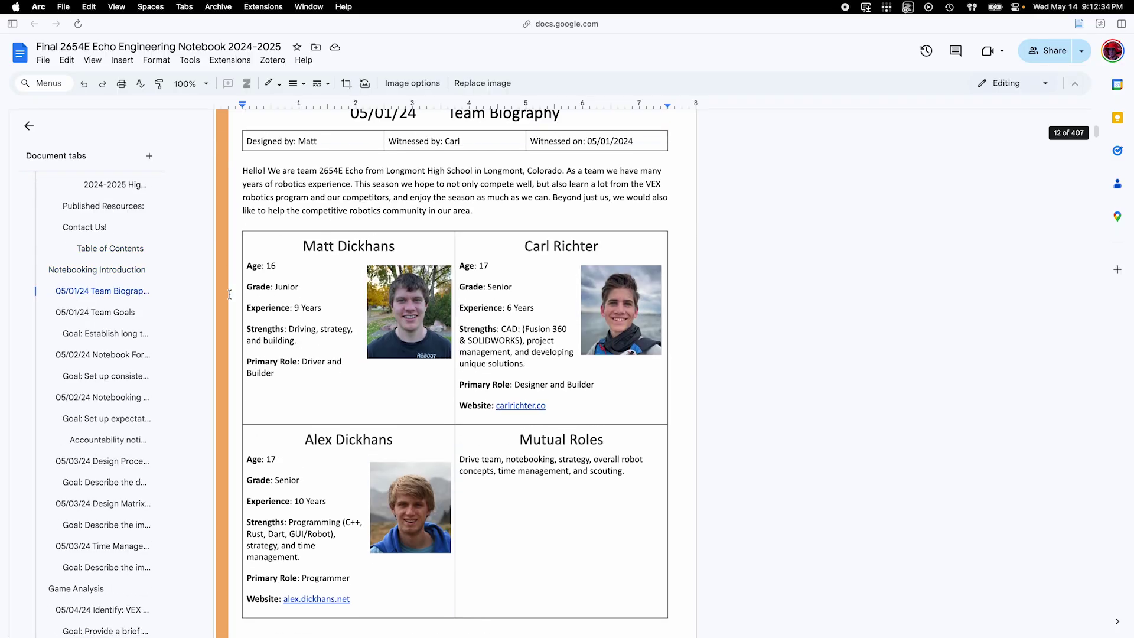
scroll(229, 307, "up", 6)
left_click(225, 343)
double_click(245, 343)
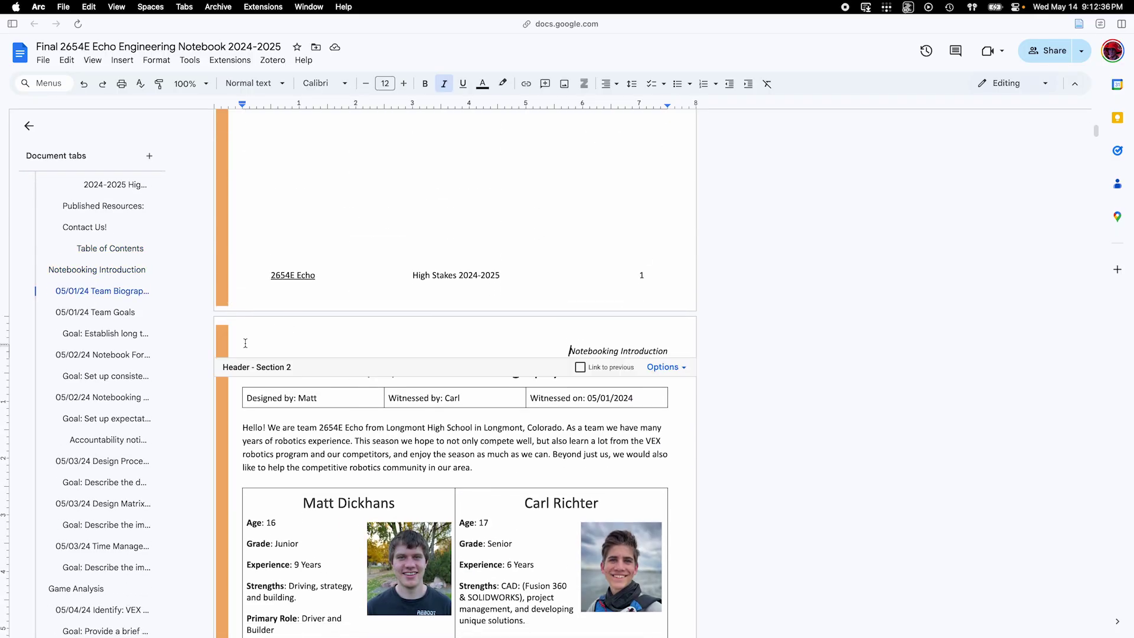
left_click(218, 328)
scroll(336, 534, "down", 7)
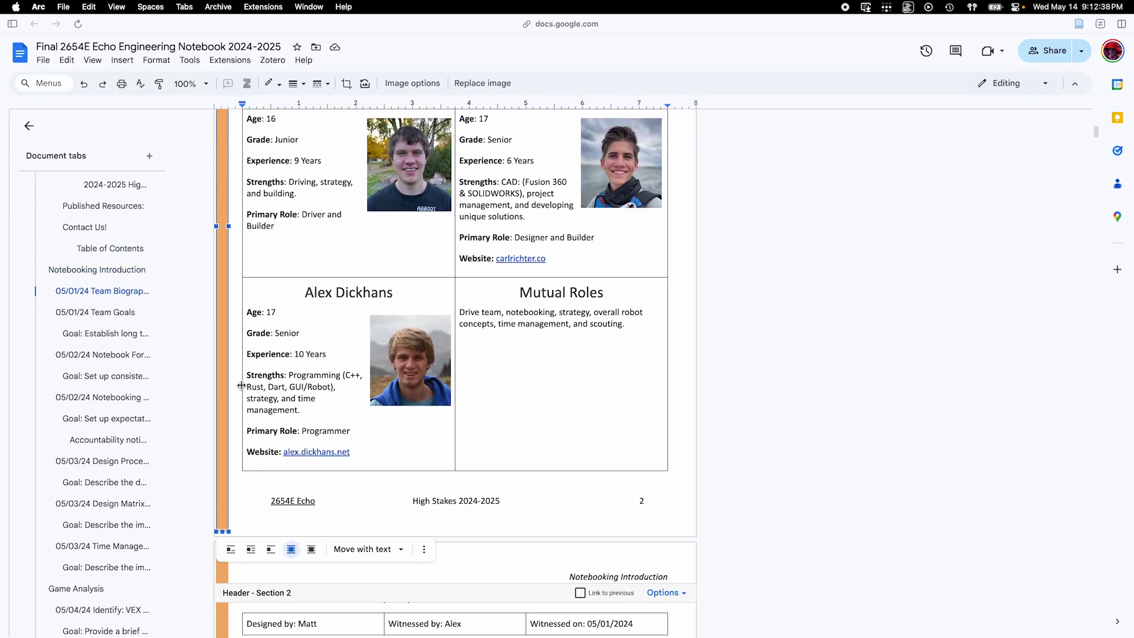
scroll(293, 374, "up", 8)
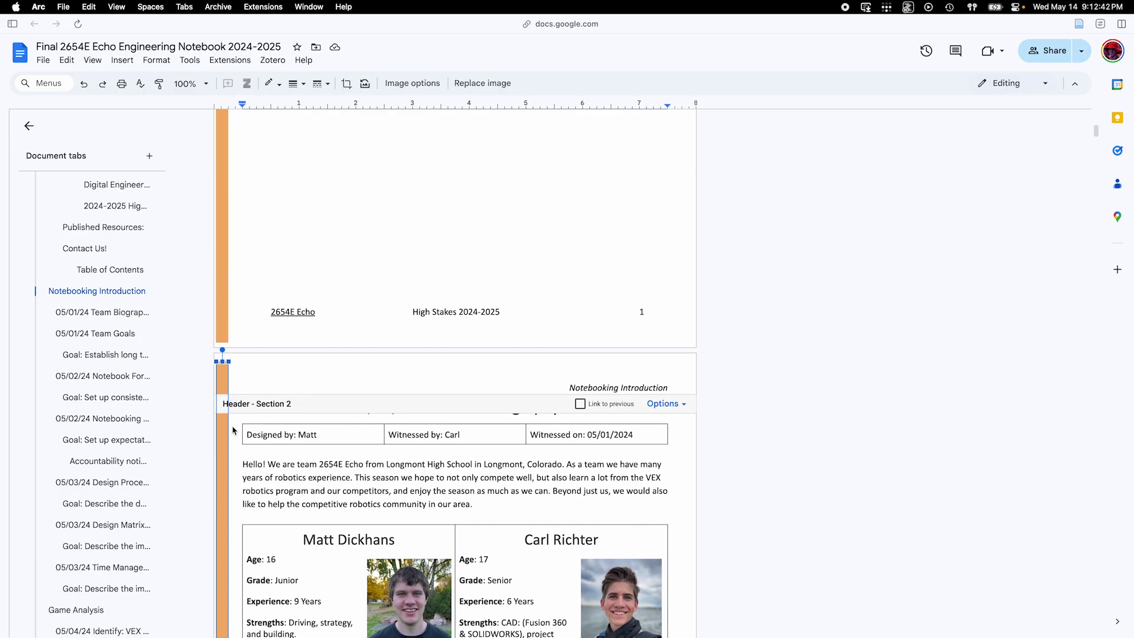
Exit header editing by clicking in the document body, deselecting the image.
left_click(326, 473)
scroll(326, 472, "down", 8)
scroll(326, 473, "up", 20)
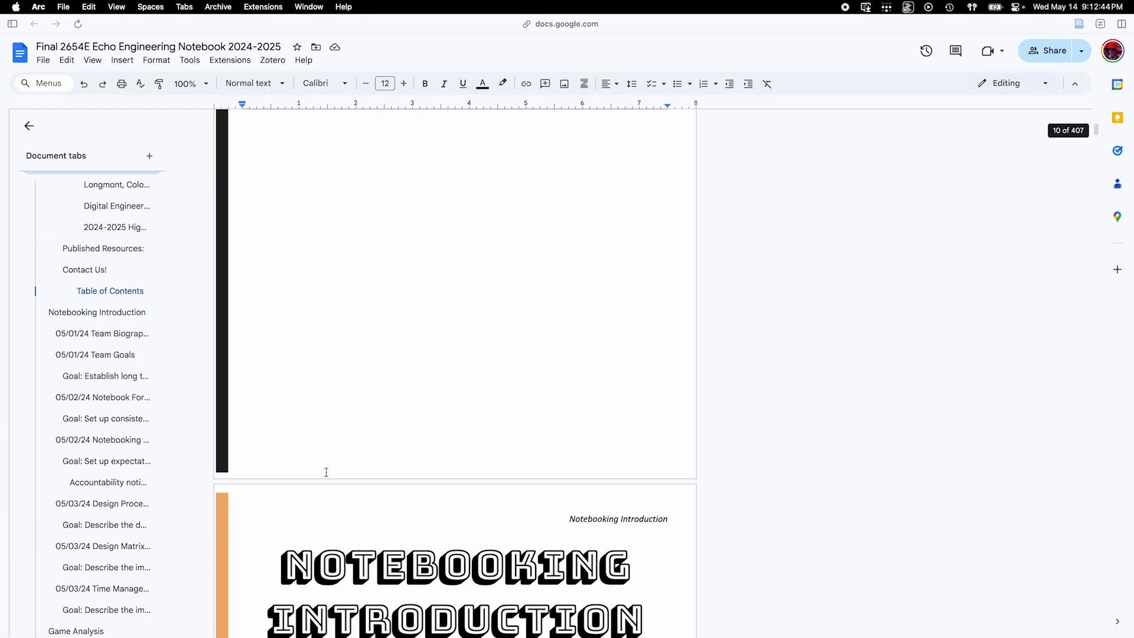
scroll(218, 317, "down", 1)
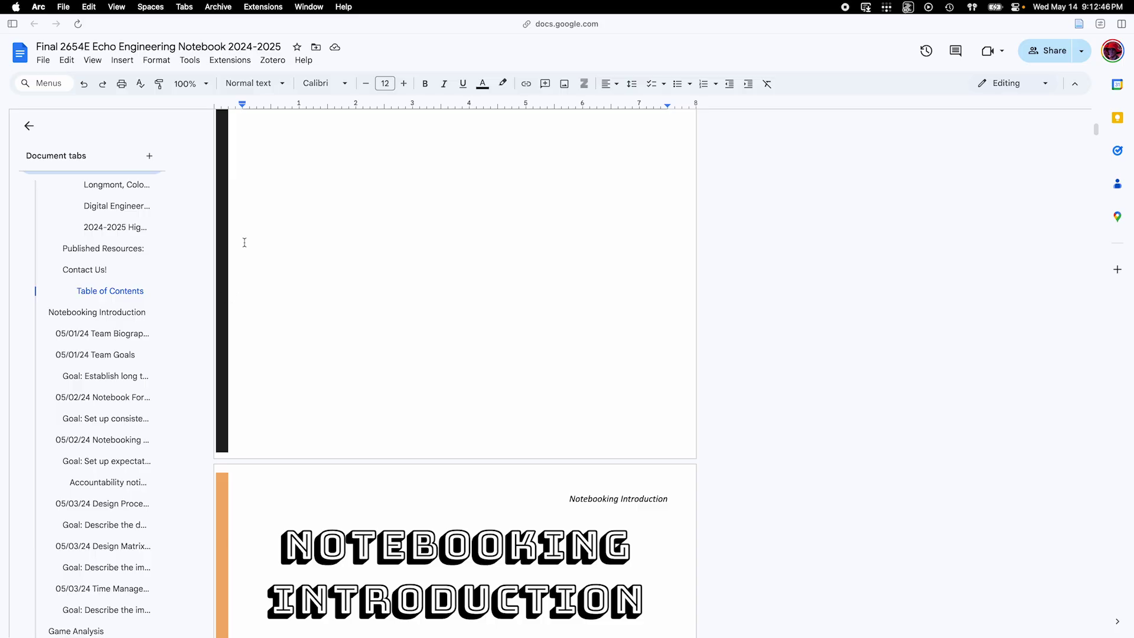
scroll(244, 242, "up", 5)
scroll(245, 242, "down", 20)
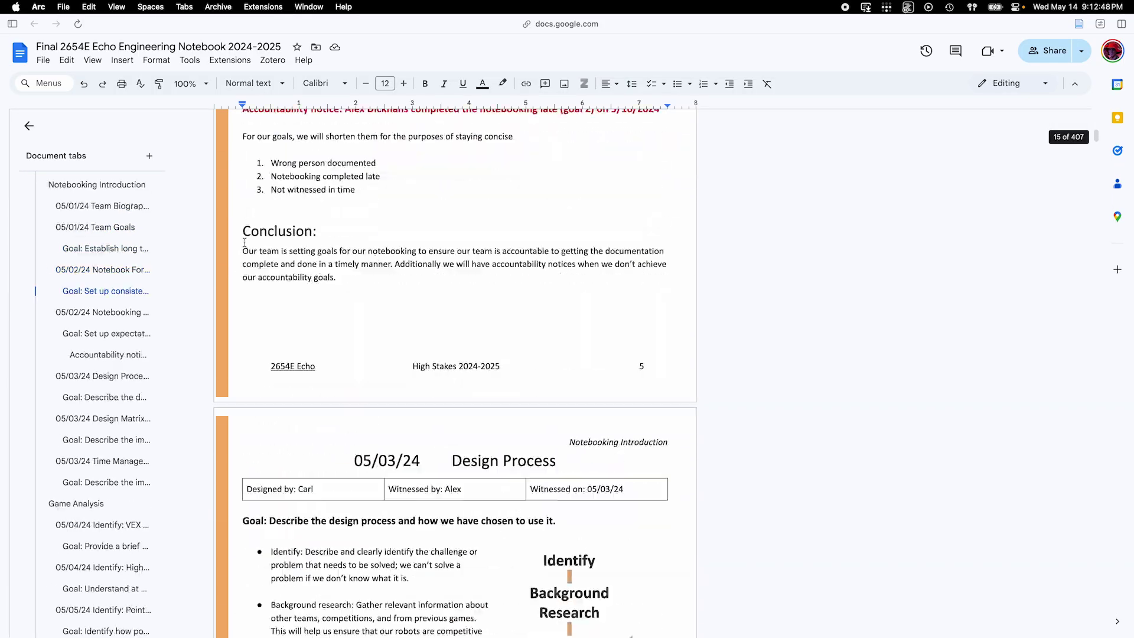
scroll(245, 242, "down", 20)
Scroll back up through the notebook to the Table of Contents page.
scroll(245, 243, "up", 20)
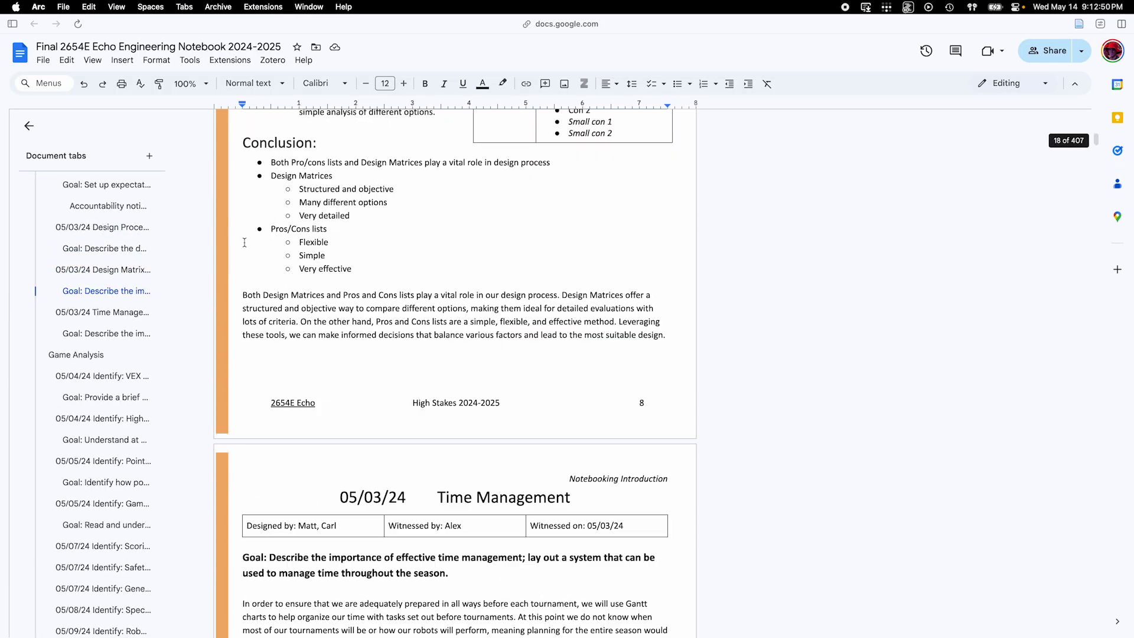
scroll(244, 242, "down", 20)
scroll(245, 242, "up", 20)
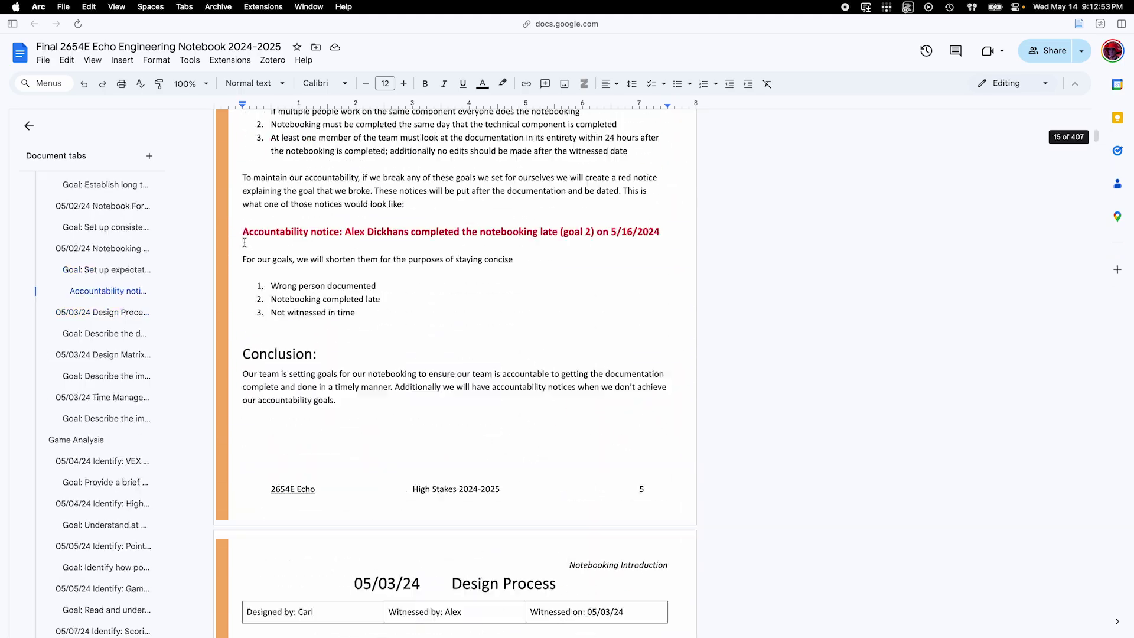
scroll(244, 242, "up", 15)
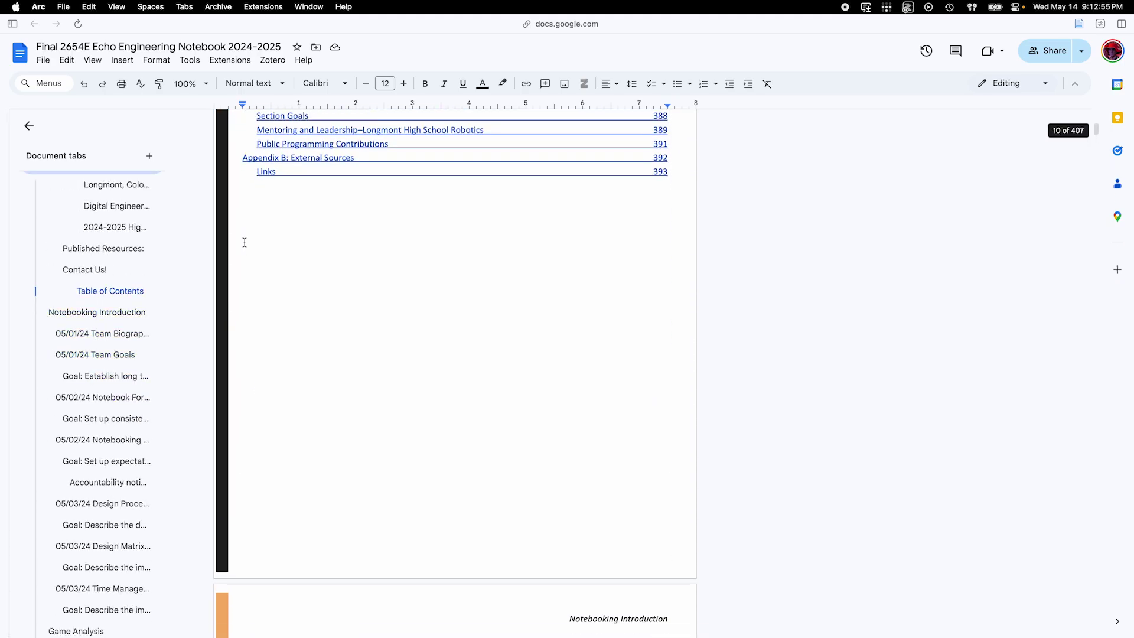
scroll(245, 242, "down", 3)
scroll(244, 242, "up", 15)
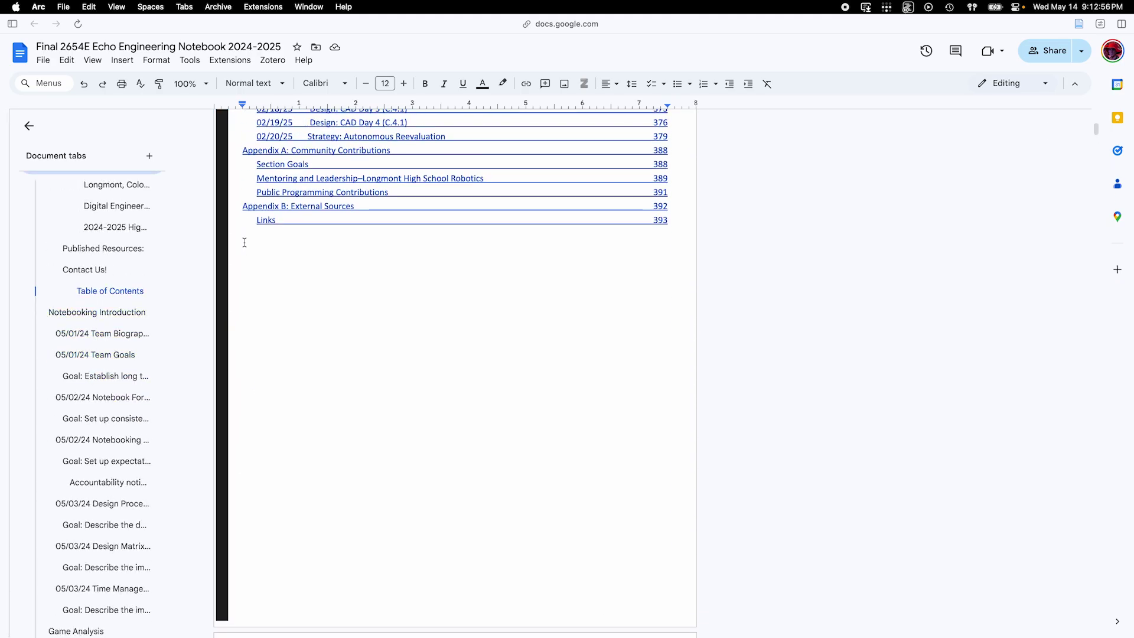
scroll(244, 248, "up", 3)
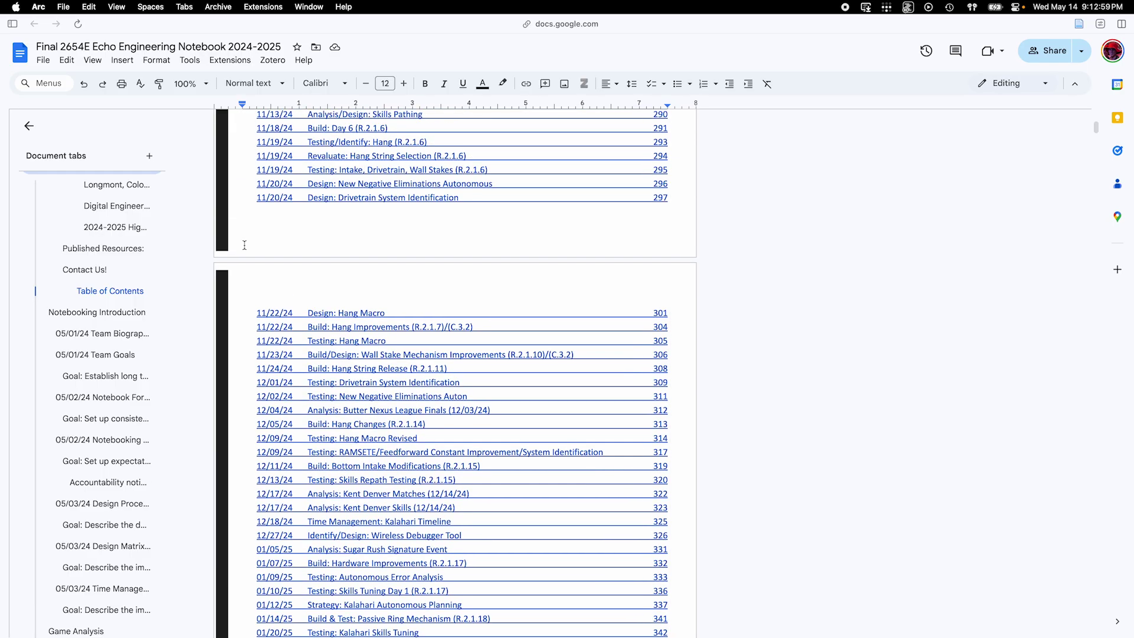
scroll(245, 245, "up", 20)
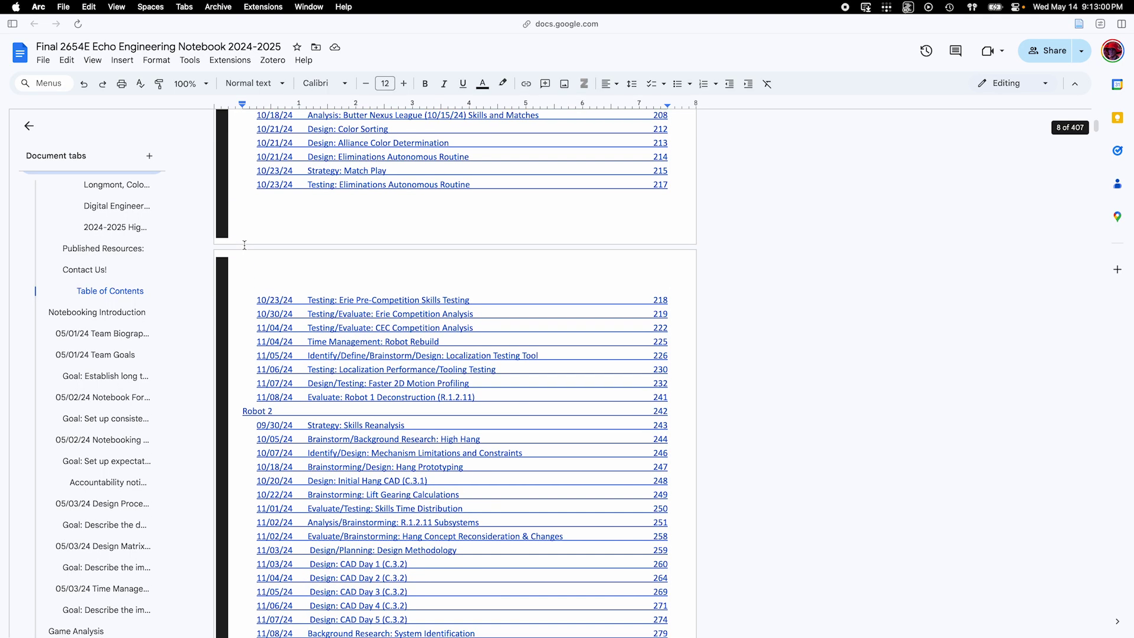
scroll(247, 249, "up", 20)
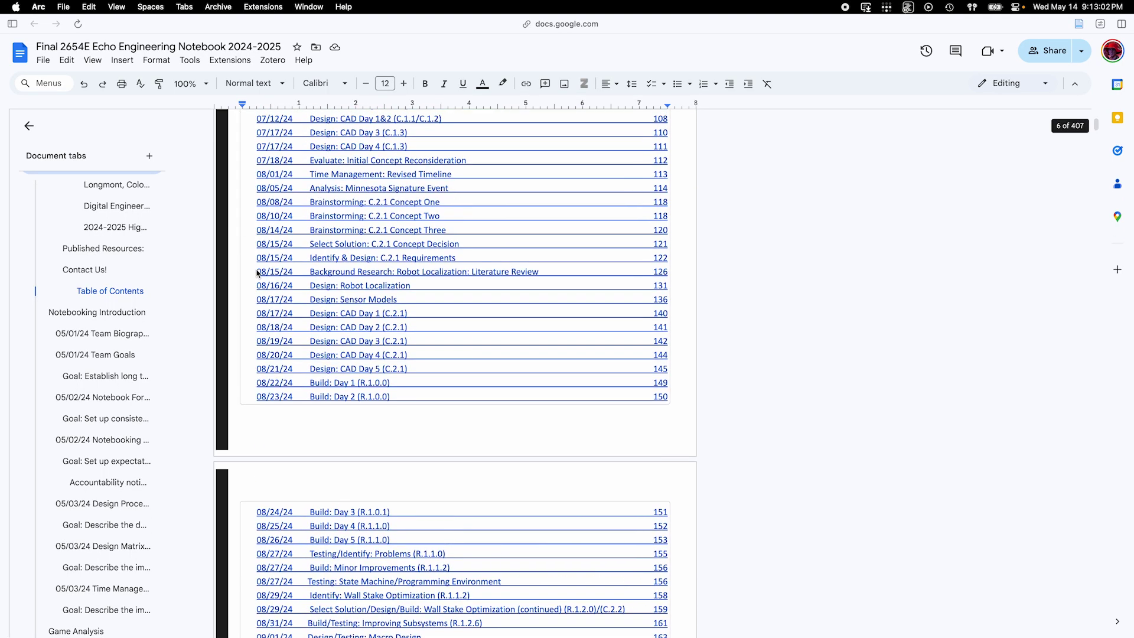
scroll(257, 273, "up", 4)
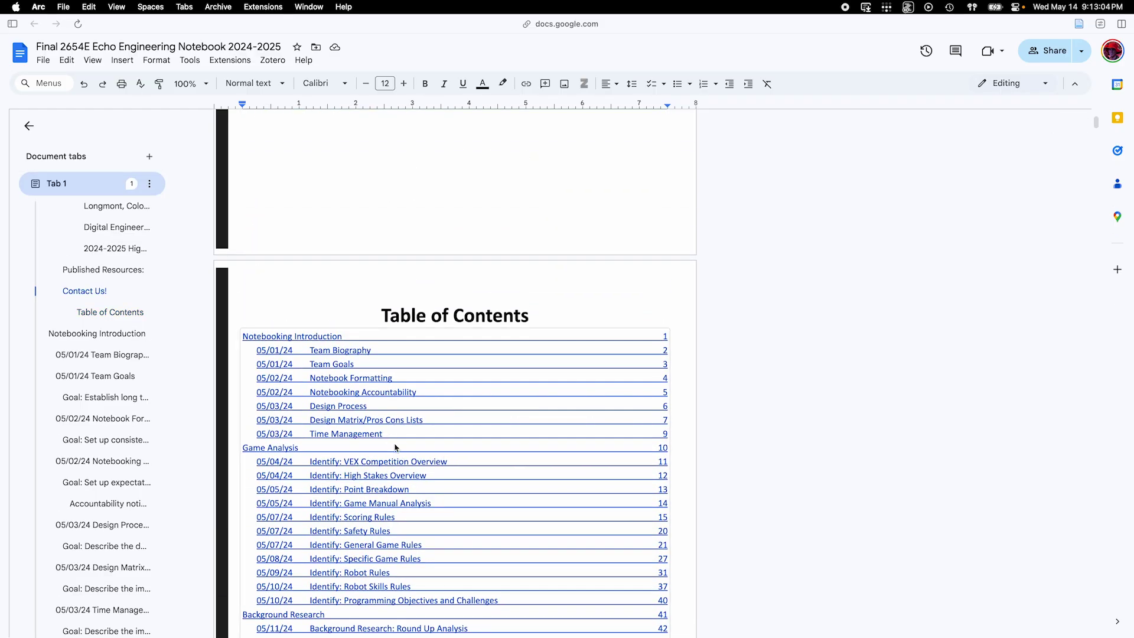
Inspect the links on the Notebooking Introduction, Design Process and Notebooking Accountability contents entries.
left_click(353, 258)
scroll(353, 262, "down", 5)
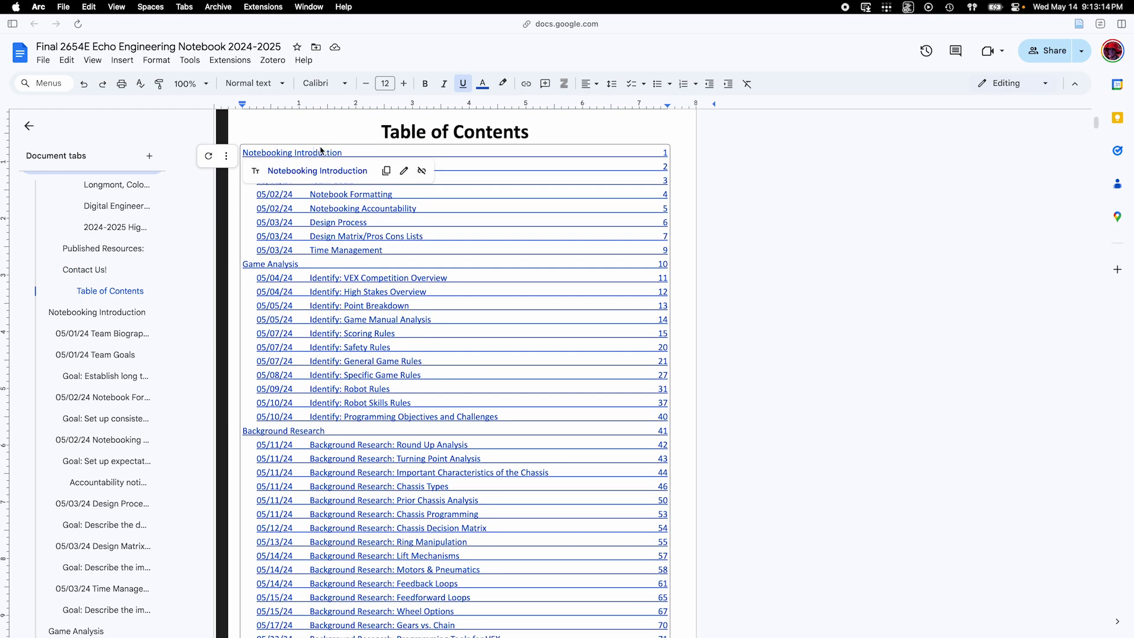
left_click(345, 224)
left_click(318, 153)
left_click(336, 209)
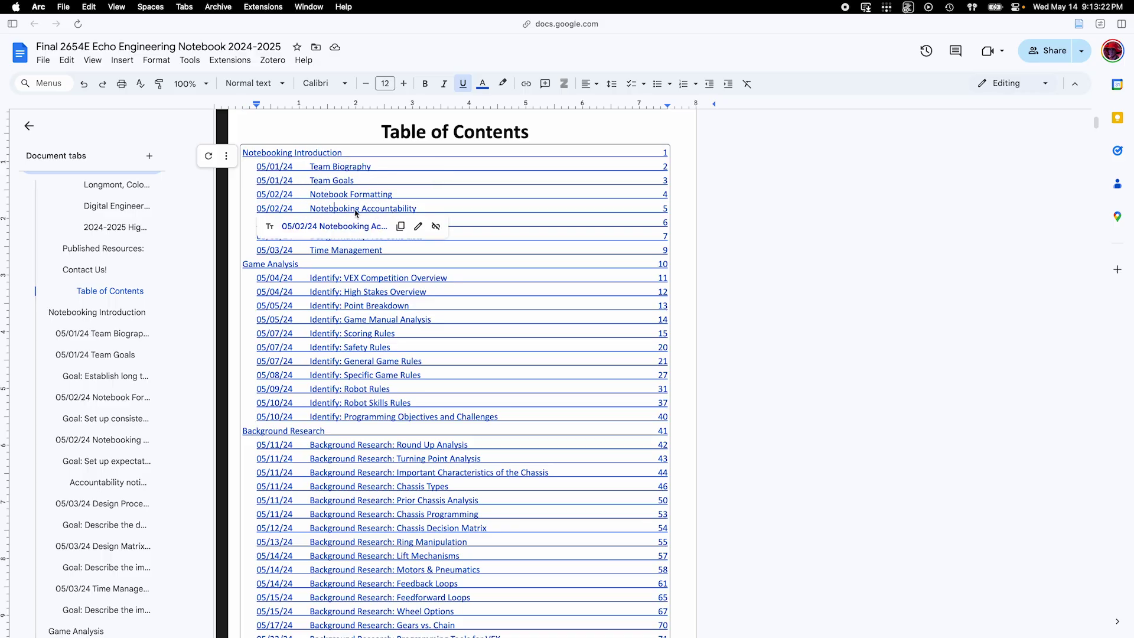
Scroll down to the NOTEBOOKING INTRODUCTION title and check its heading style.
scroll(325, 203, "down", 20)
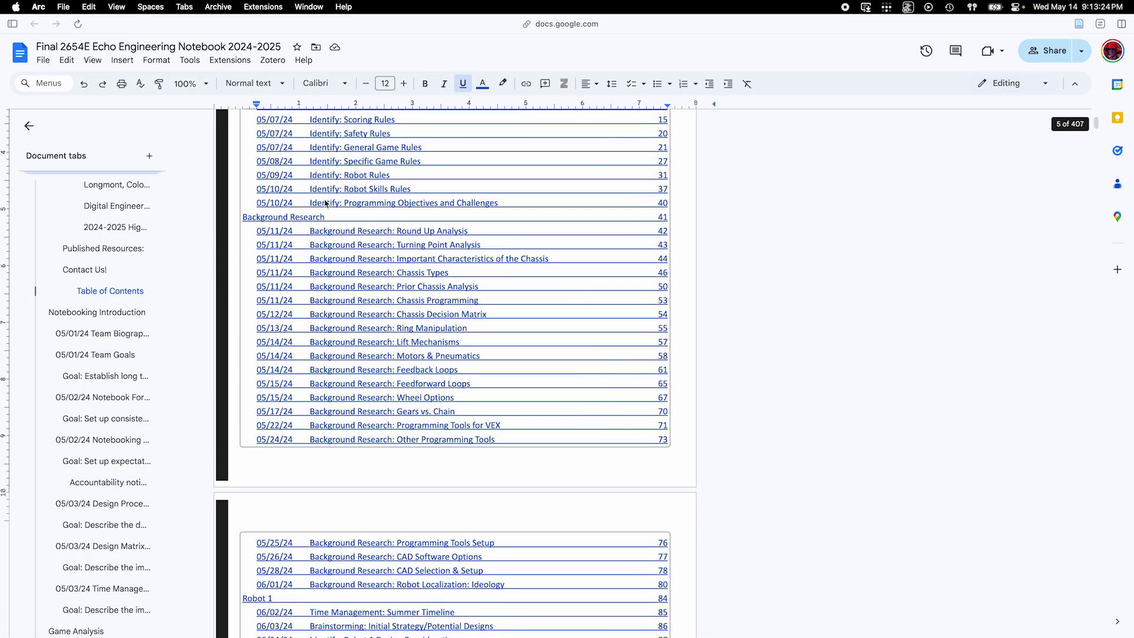
scroll(324, 204, "down", 15)
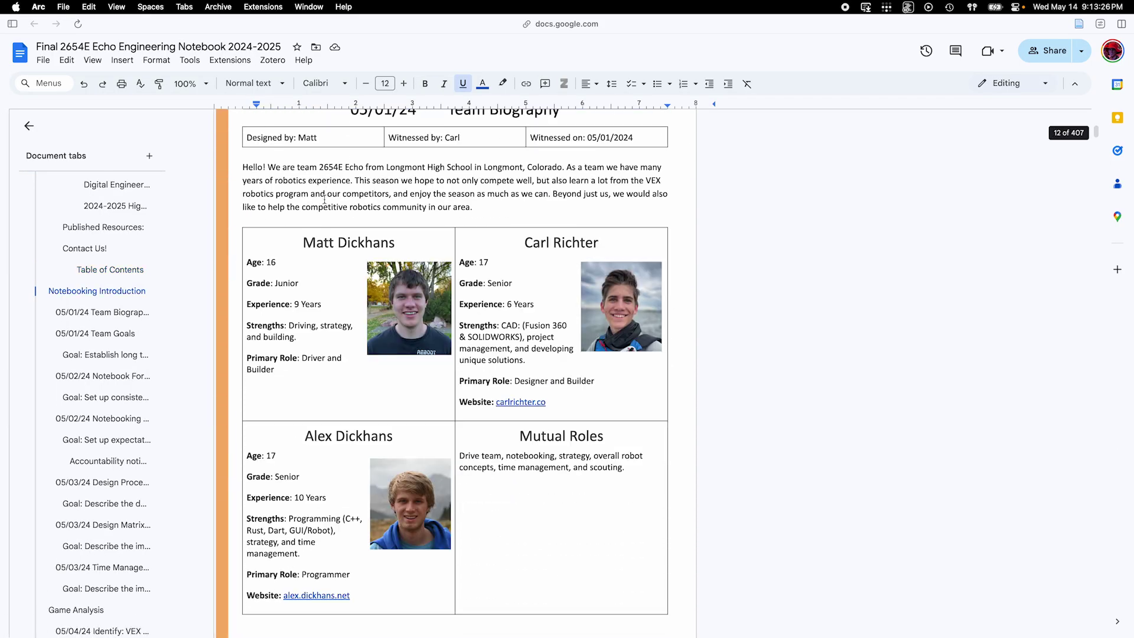
scroll(325, 199, "up", 8)
scroll(324, 199, "up", 2)
left_click(406, 362)
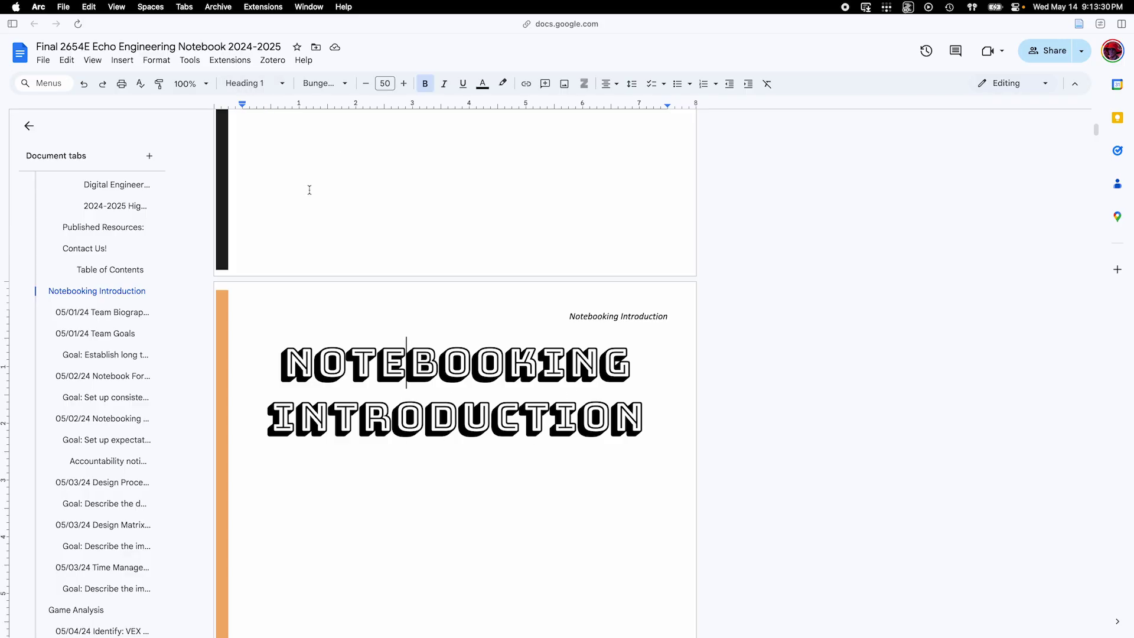
Check the paragraph styles of the Team Biography and Goal headings.
left_click(254, 84)
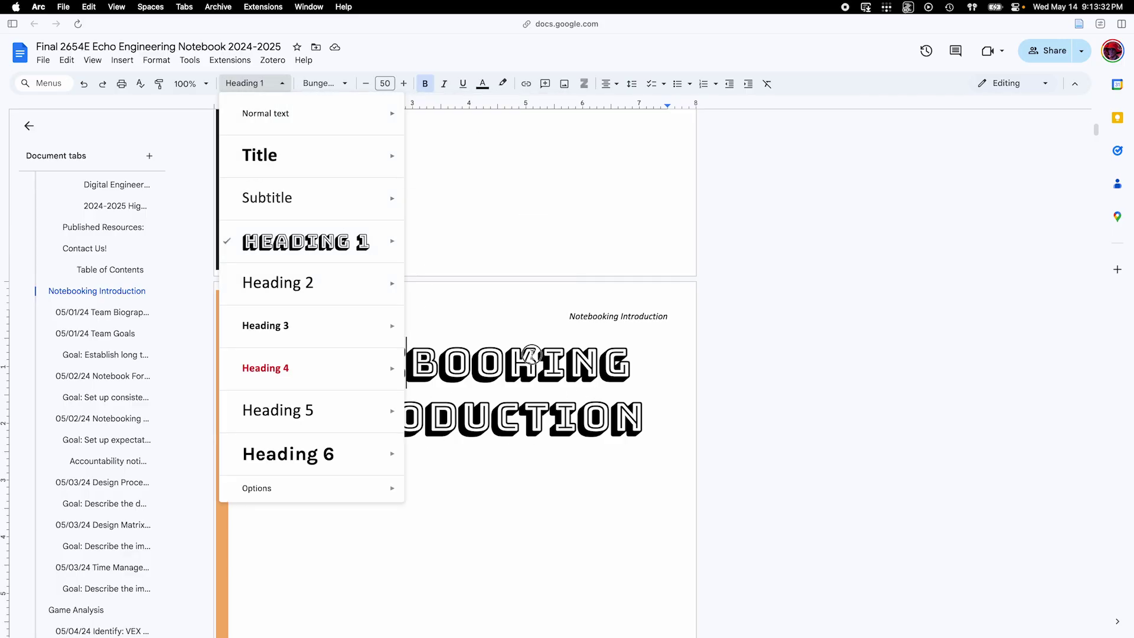
scroll(531, 354, "down", 10)
left_click(472, 290)
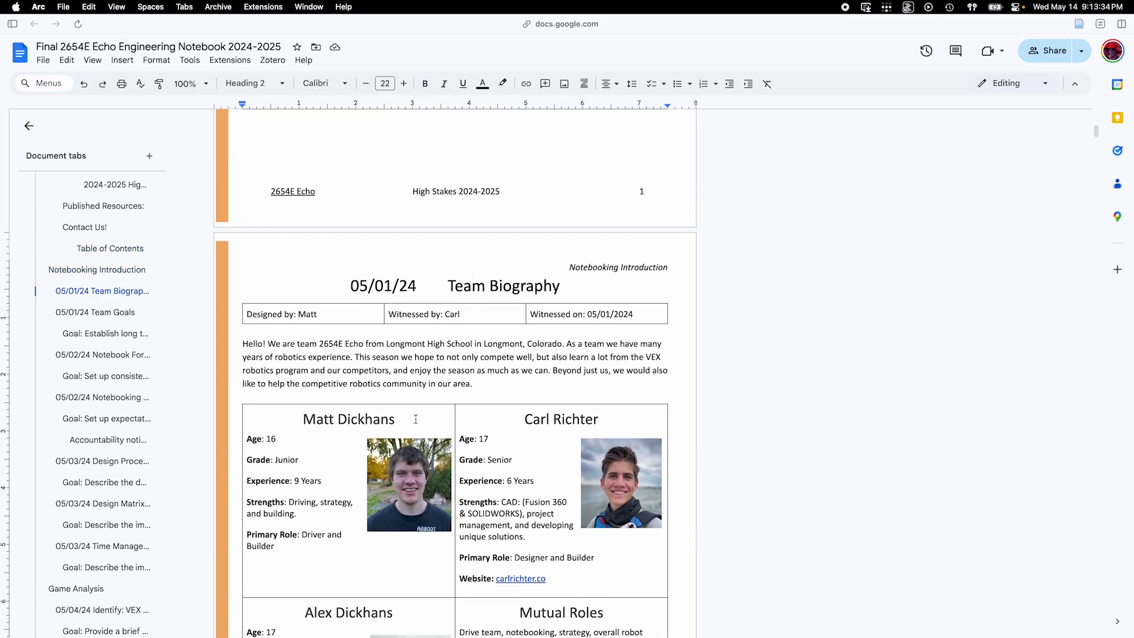
scroll(415, 419, "down", 15)
left_click(460, 413)
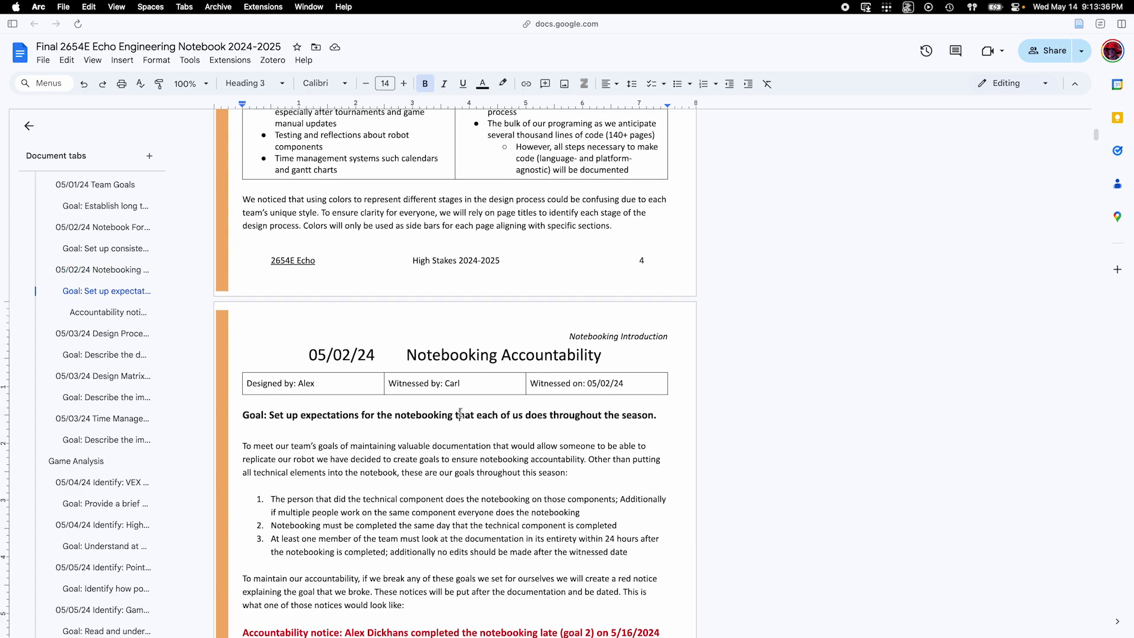
scroll(472, 412, "down", 1)
Scroll back up to the Table of Contents' dated August–September 2024 entries.
scroll(441, 398, "up", 15)
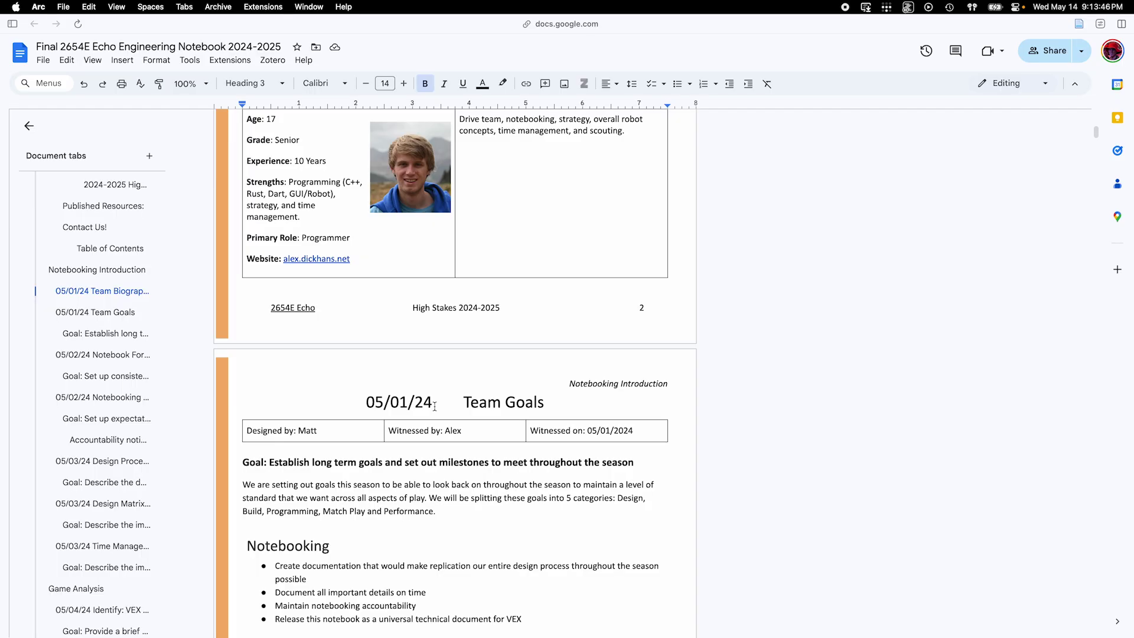
scroll(435, 406, "up", 9)
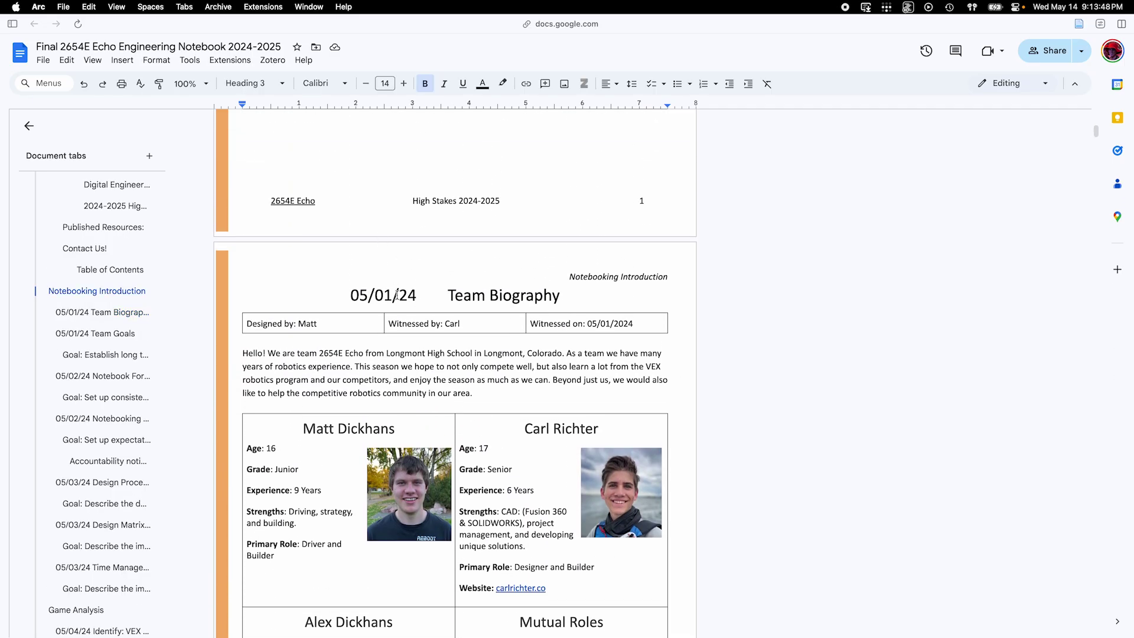
scroll(396, 294, "up", 15)
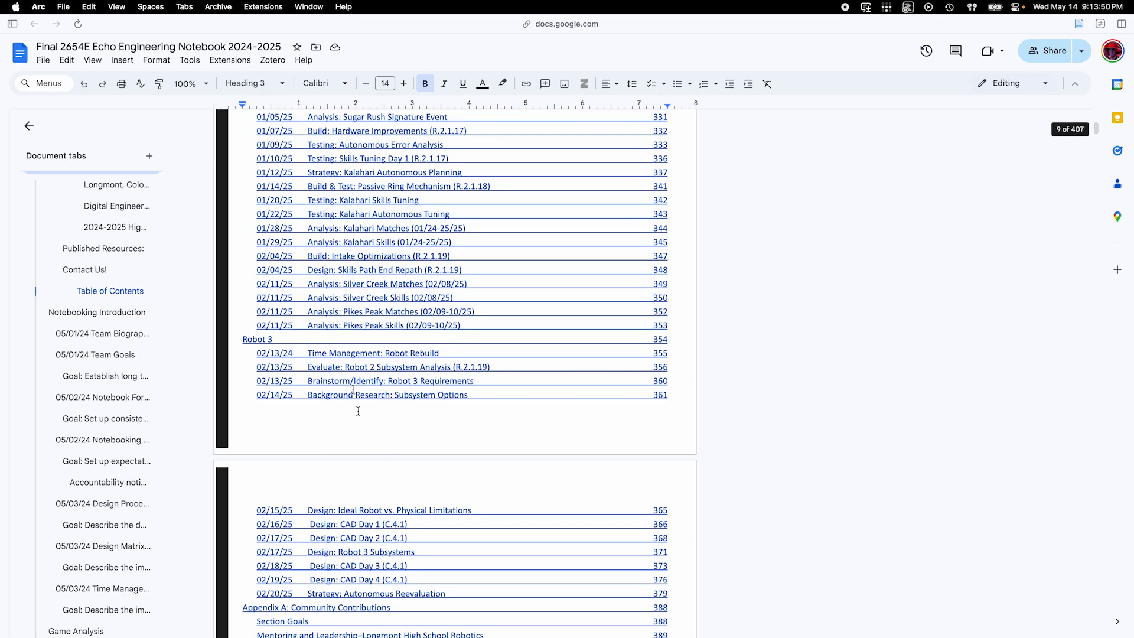
scroll(358, 411, "up", 15)
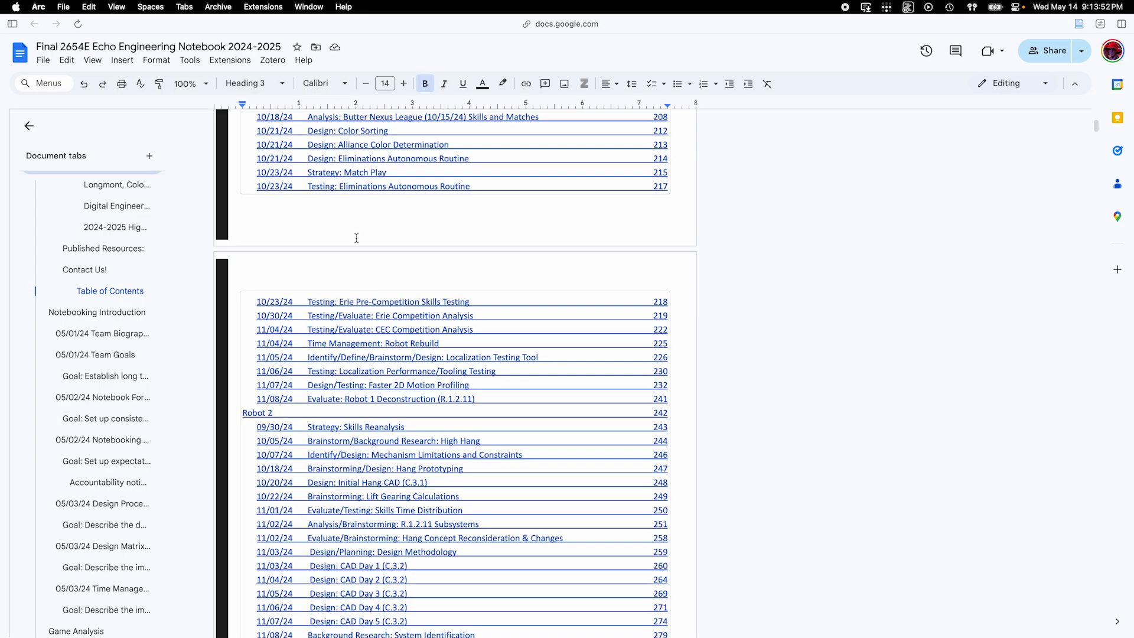
scroll(356, 238, "up", 15)
Follow the 08/27/24 Testing/Identify: Problems contents link to the page-155 problems page.
left_click(364, 375)
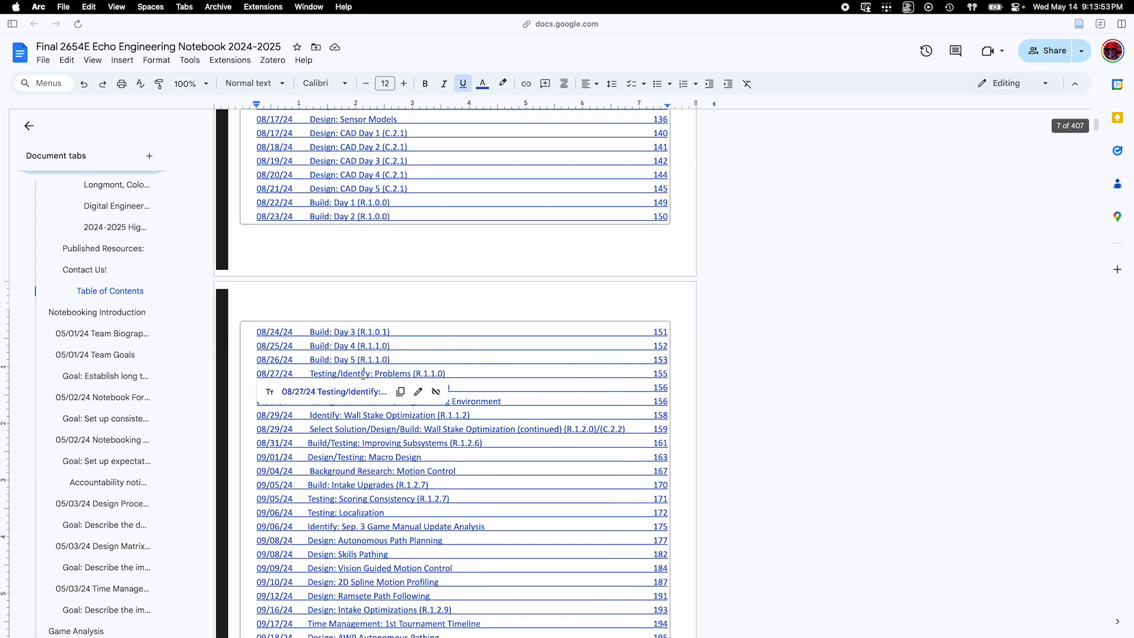
left_click(335, 393)
scroll(514, 452, "down", 10)
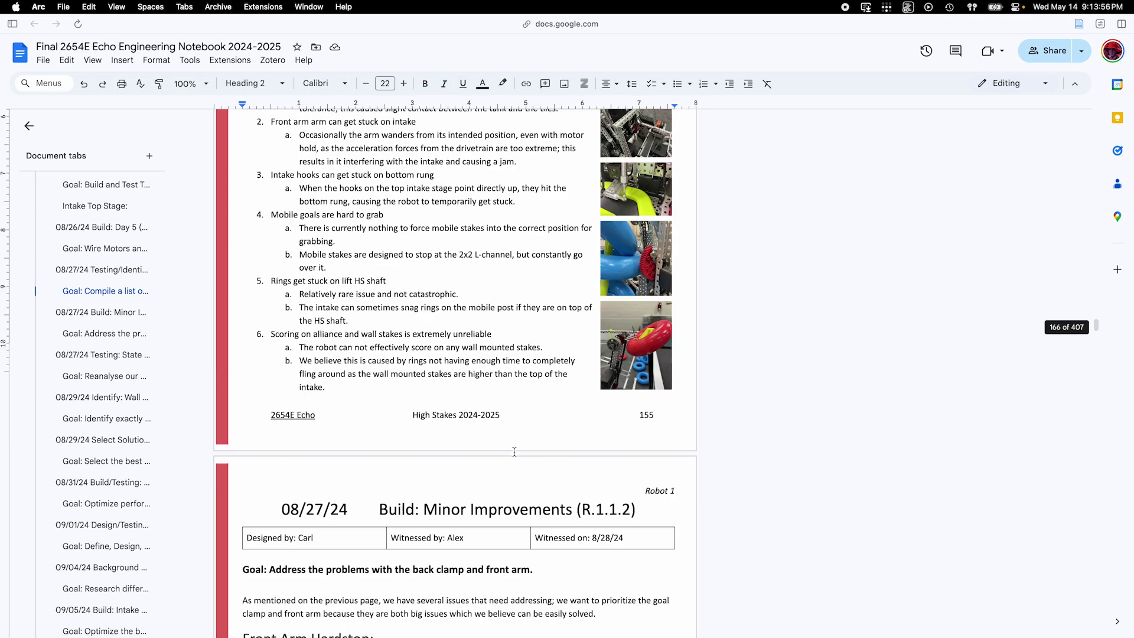
scroll(515, 451, "up", 10)
scroll(511, 454, "down", 12)
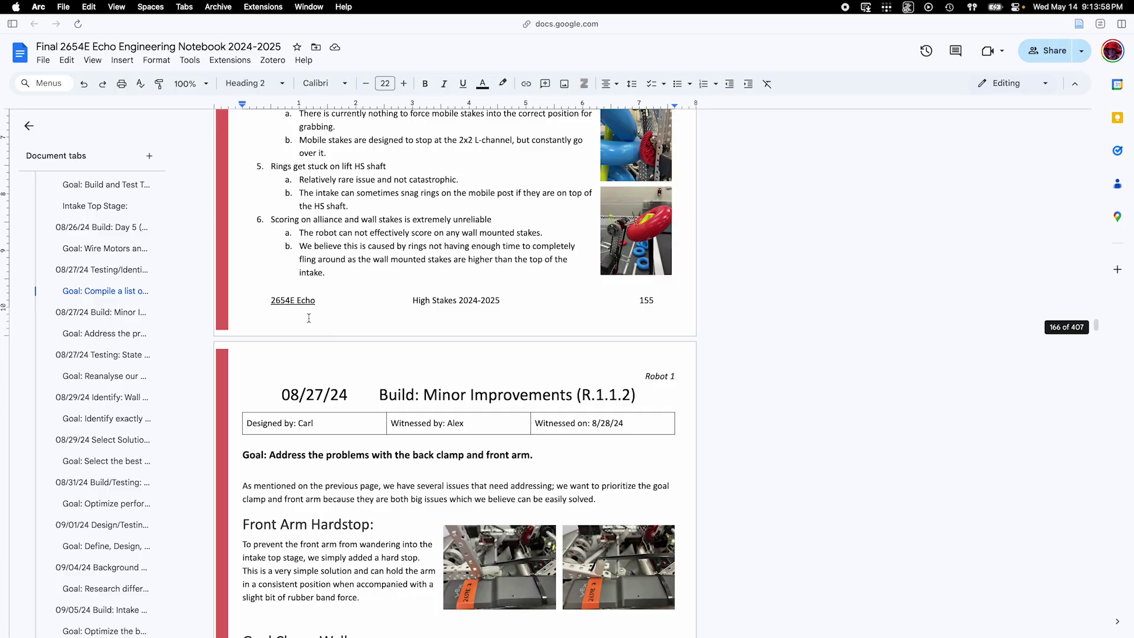
Use the page-155 footer's '2654E Echo' link to return to the Table of Contents.
left_click(290, 299)
left_click(300, 302)
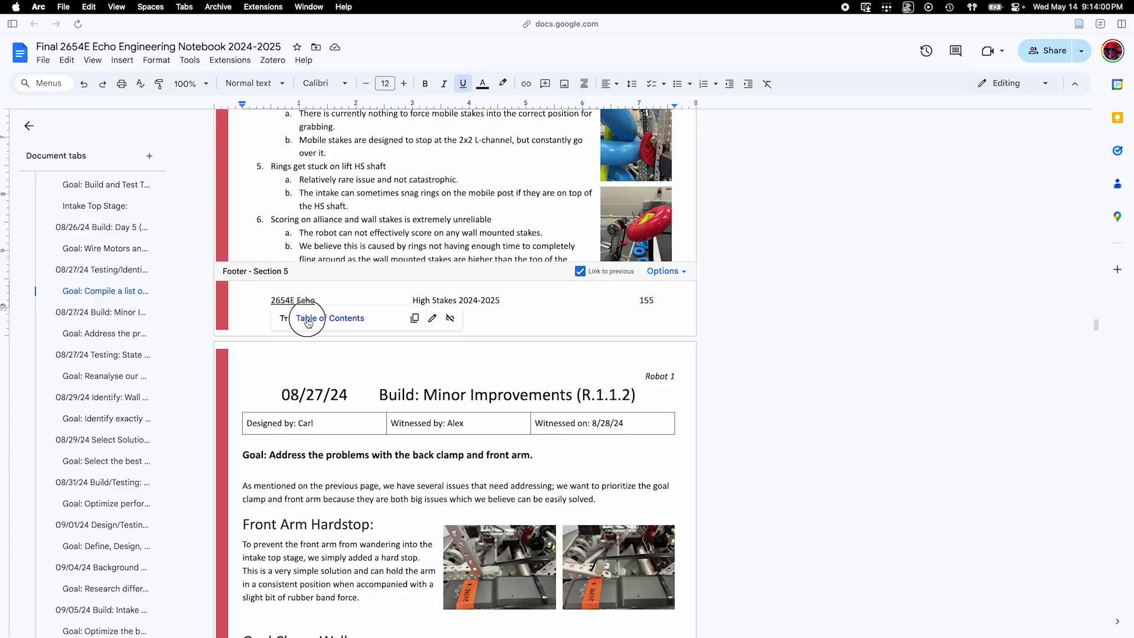
left_click(305, 320)
scroll(486, 409, "down", 10)
scroll(486, 409, "down", 20)
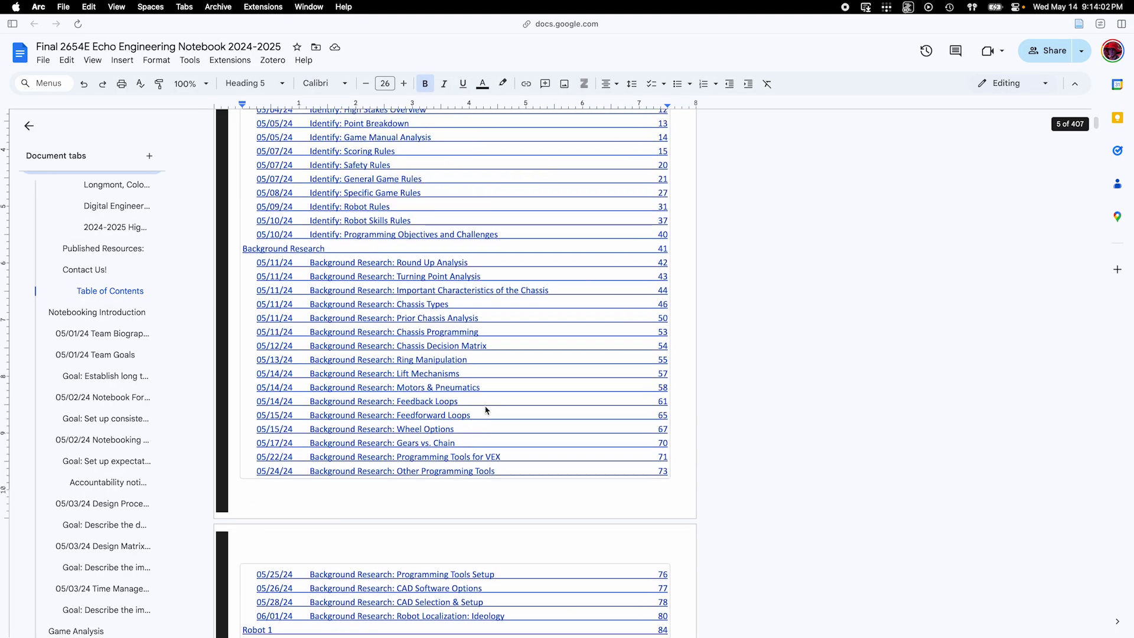
scroll(486, 410, "down", 15)
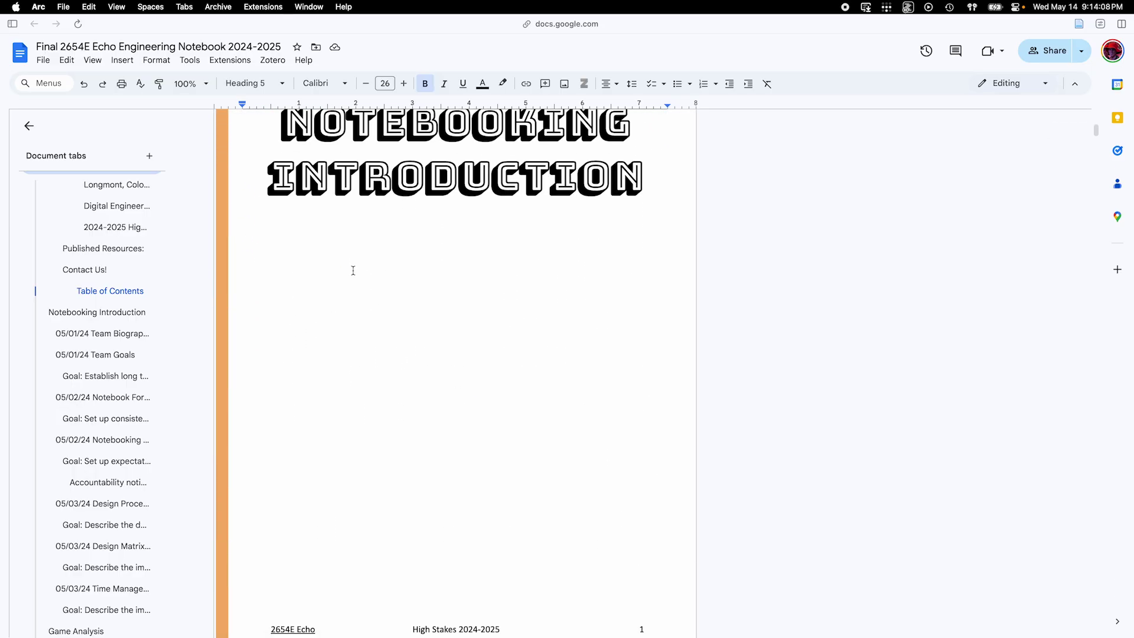
Switch to the blank YT NB Formatting Explanation Video document and type 'Heading 1'.
key("ctrl+Tab")
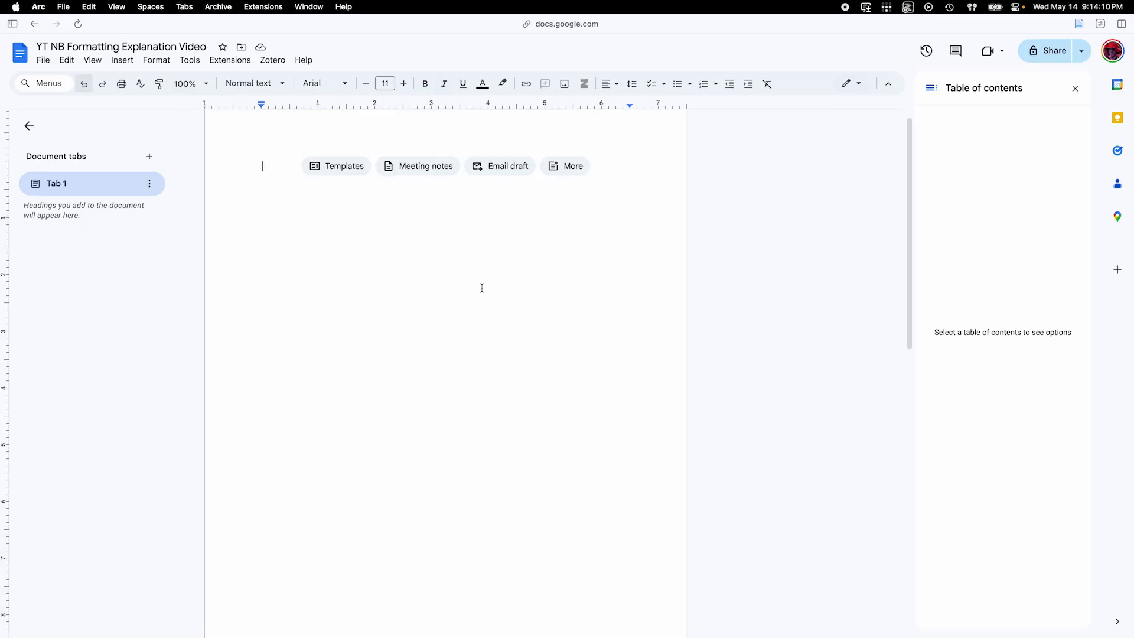
scroll(484, 397, "down", 10)
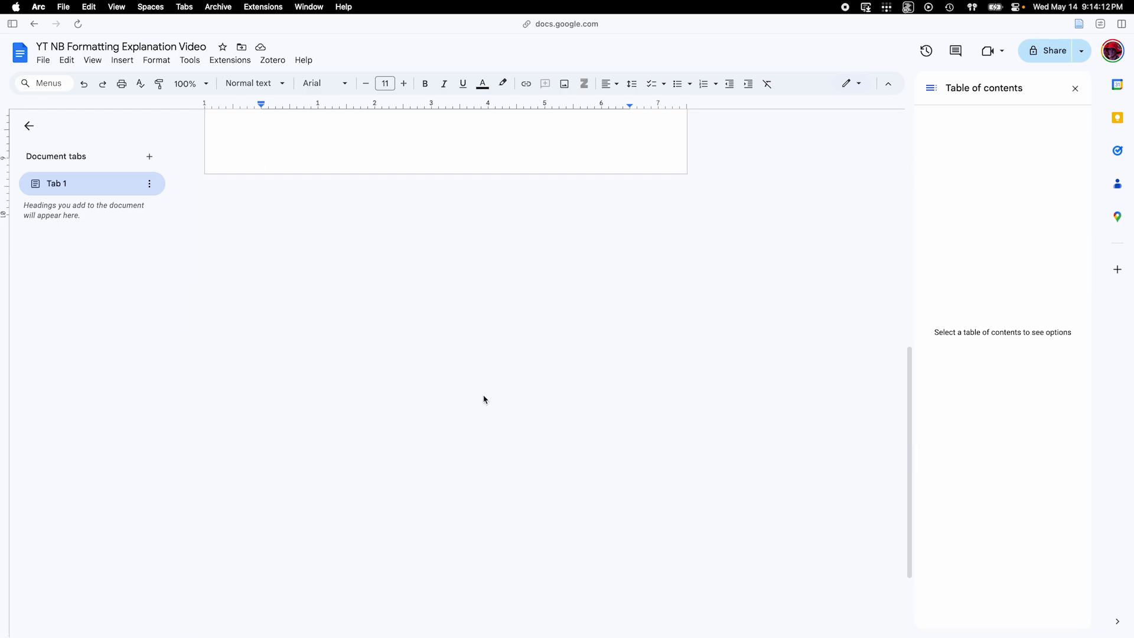
scroll(484, 400, "up", 10)
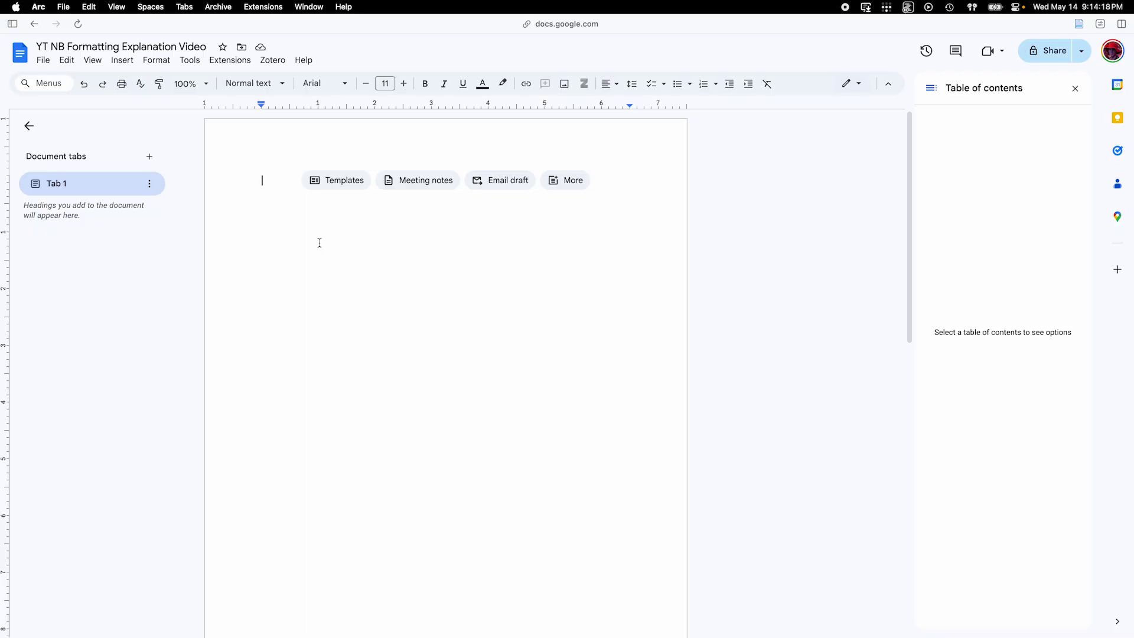
type("Heading 1")
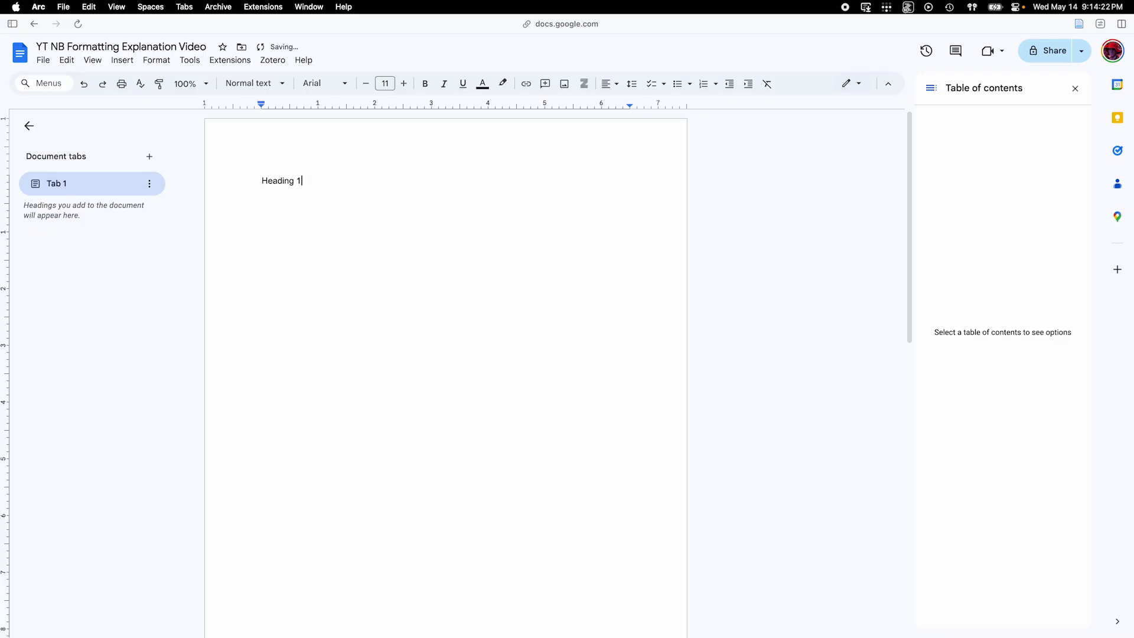
Apply the Heading 1 style to the line and centre it.
key("super+a")
left_click(265, 83)
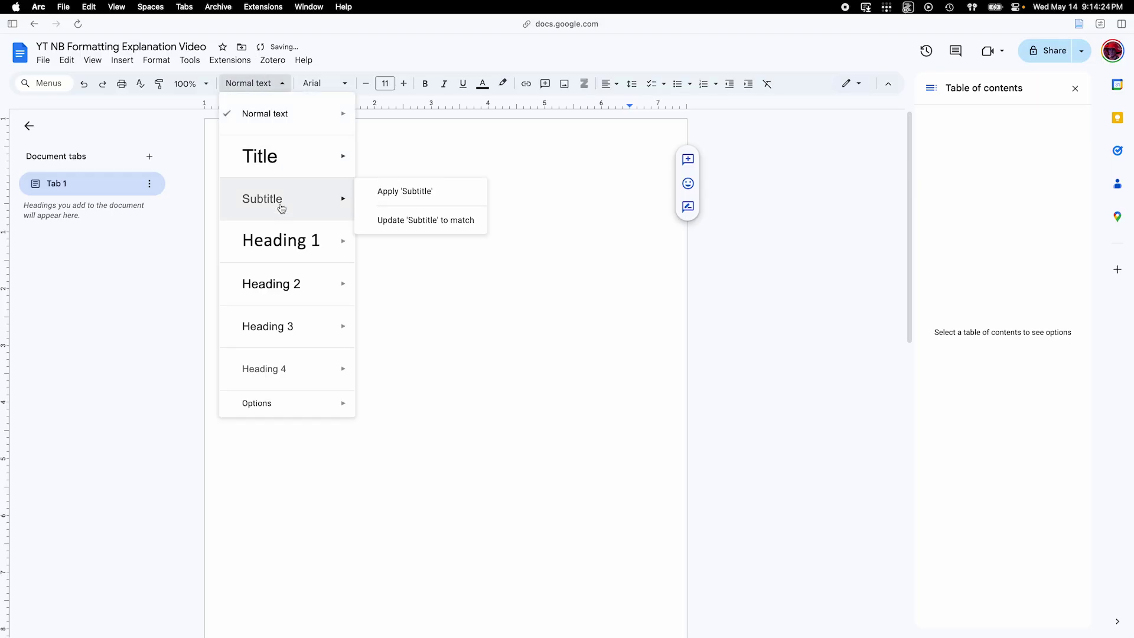
left_click(283, 238)
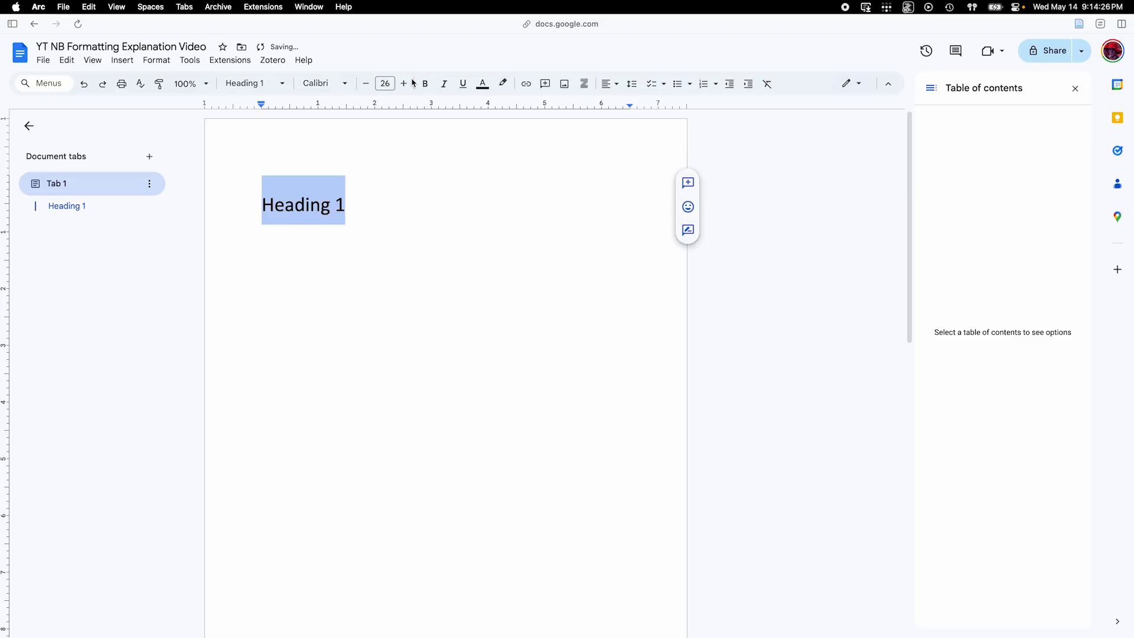
key("super+shift+e")
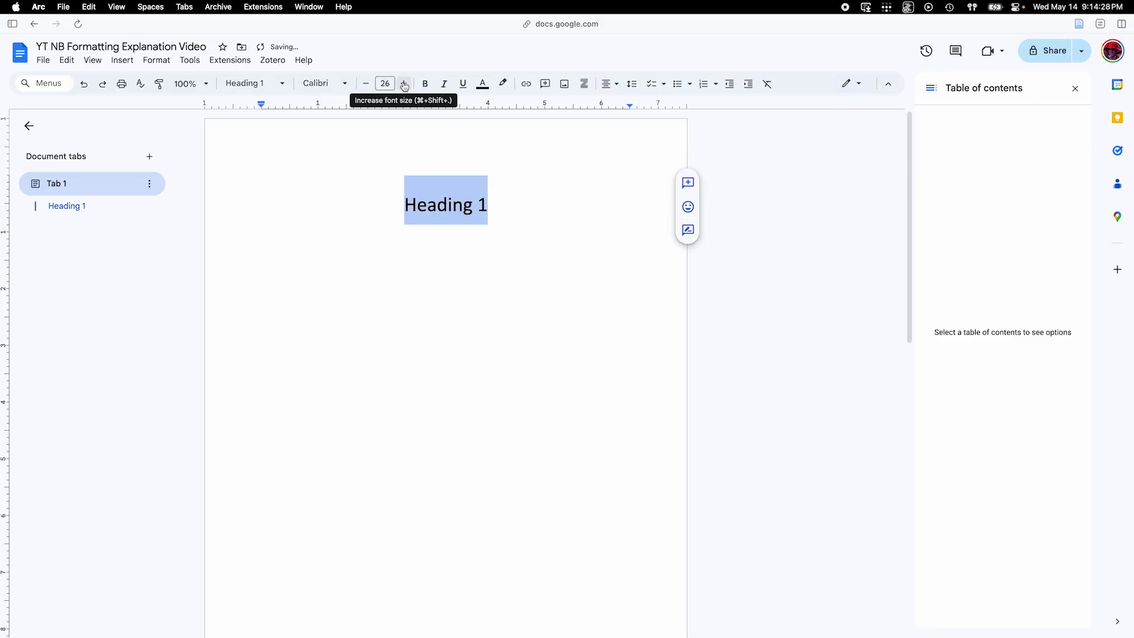
Increase the heading's font size to 38 pt.
left_click(404, 85)
double_click(404, 85)
left_click(404, 84)
double_click(404, 85)
left_click(404, 84)
double_click(405, 85)
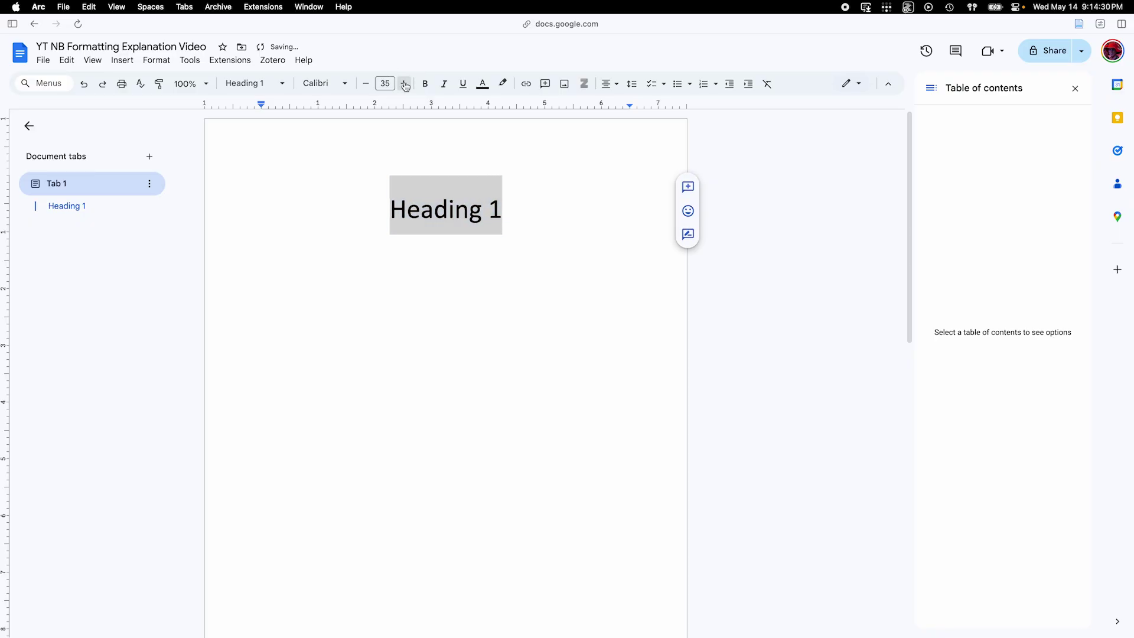
left_click(404, 85)
double_click(404, 85)
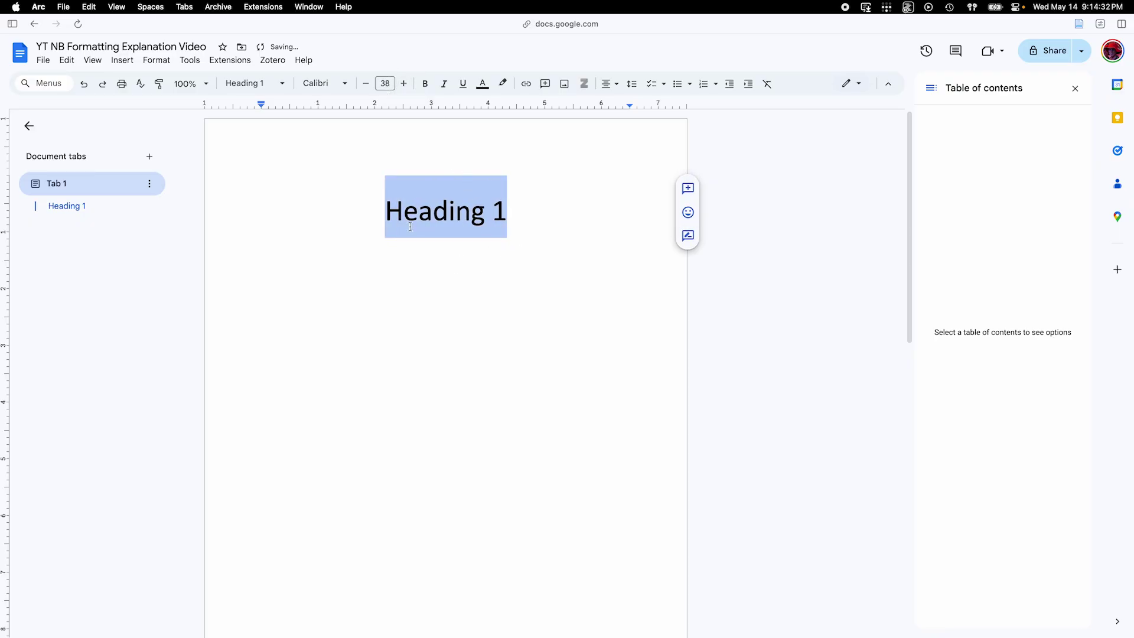
Update the Heading 1 style to match the centred 38 pt heading.
left_click(254, 83)
mouse_move(315, 242)
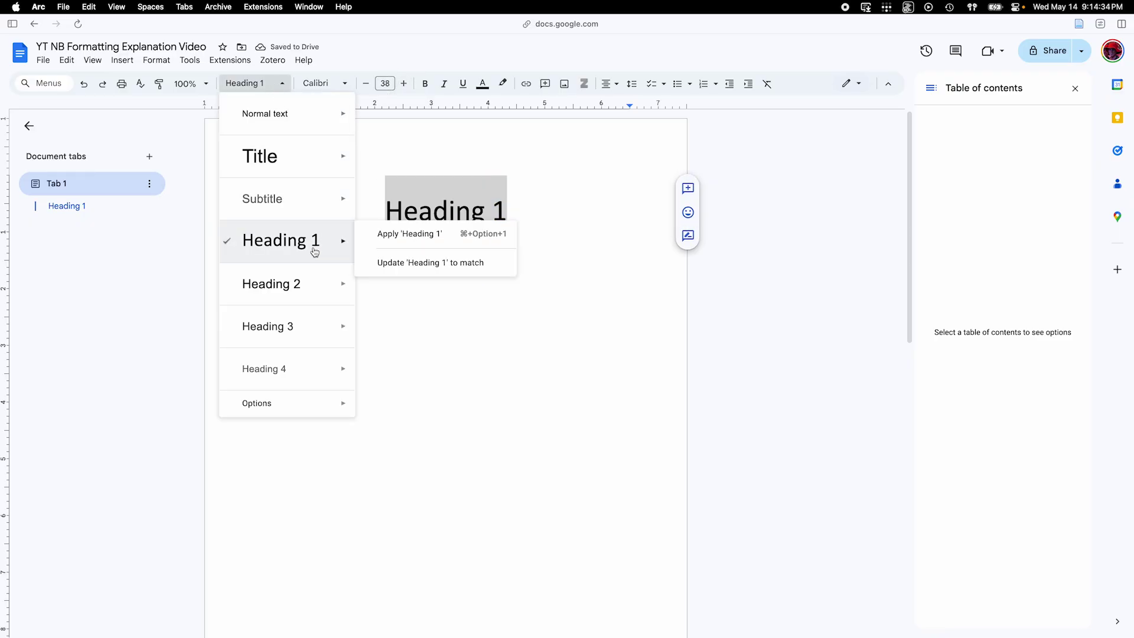
left_click(409, 264)
Add a new Heading 1 line below reading 'Heading #1'.
key("Right")
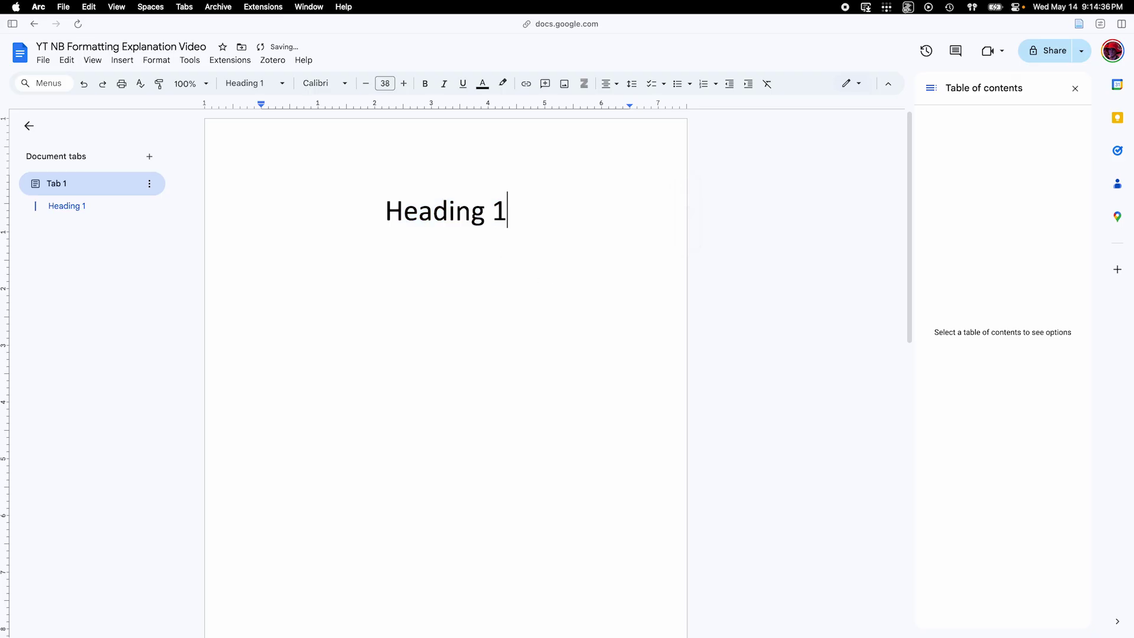
key("Return")
key("super+alt+1")
type("Heading 1")
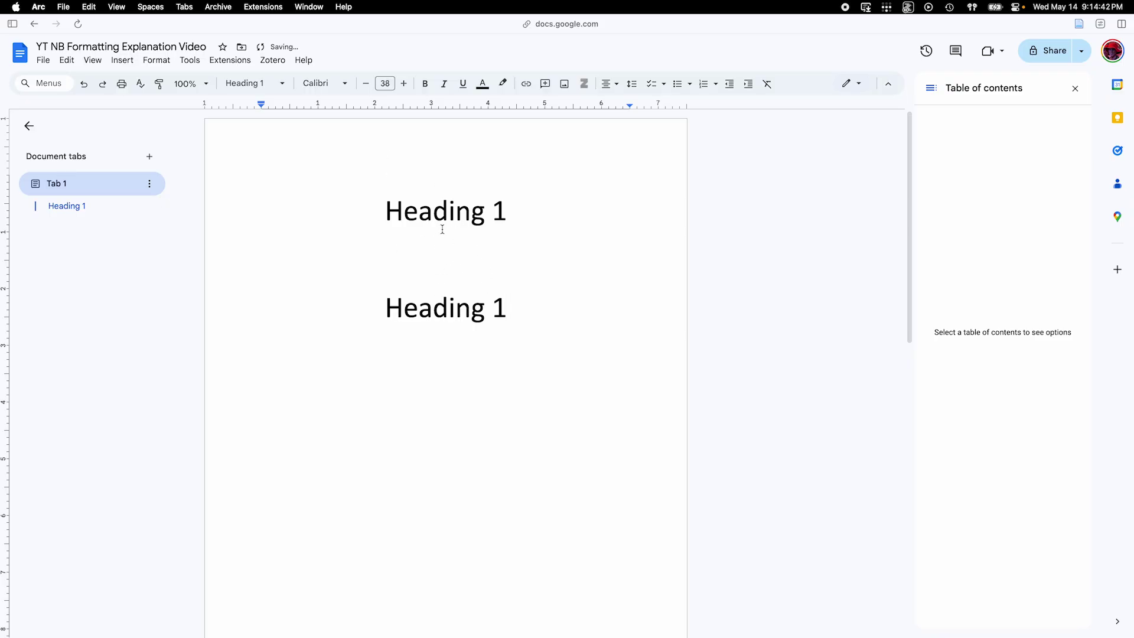
key("BackSpace")
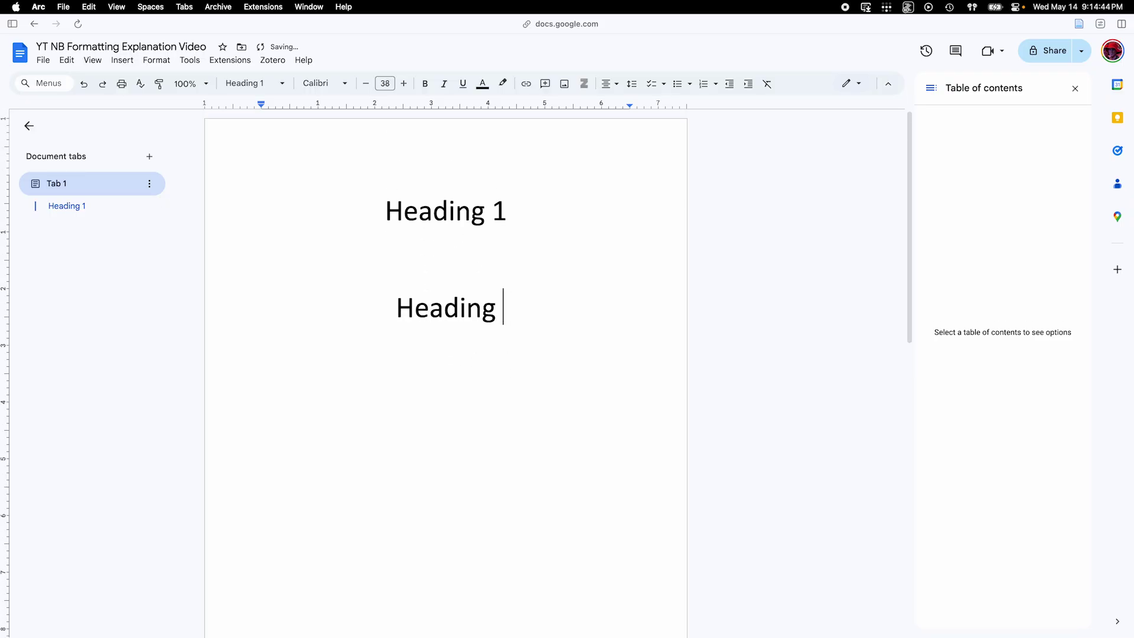
type("1")
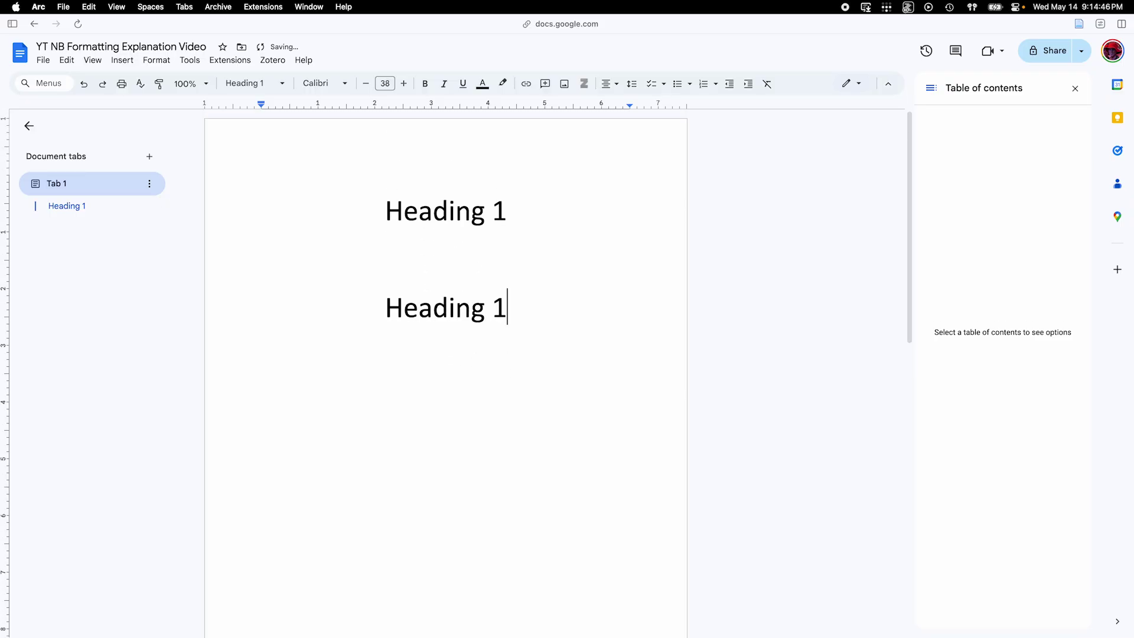
type(" (")
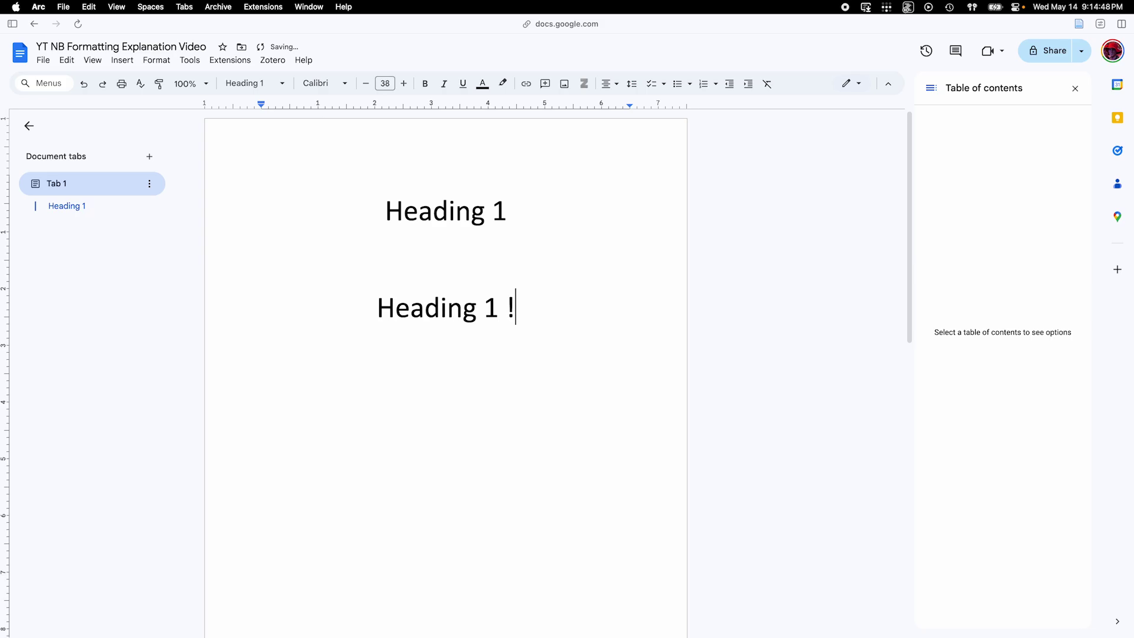
key("BackSpace")
key("BackSpace")
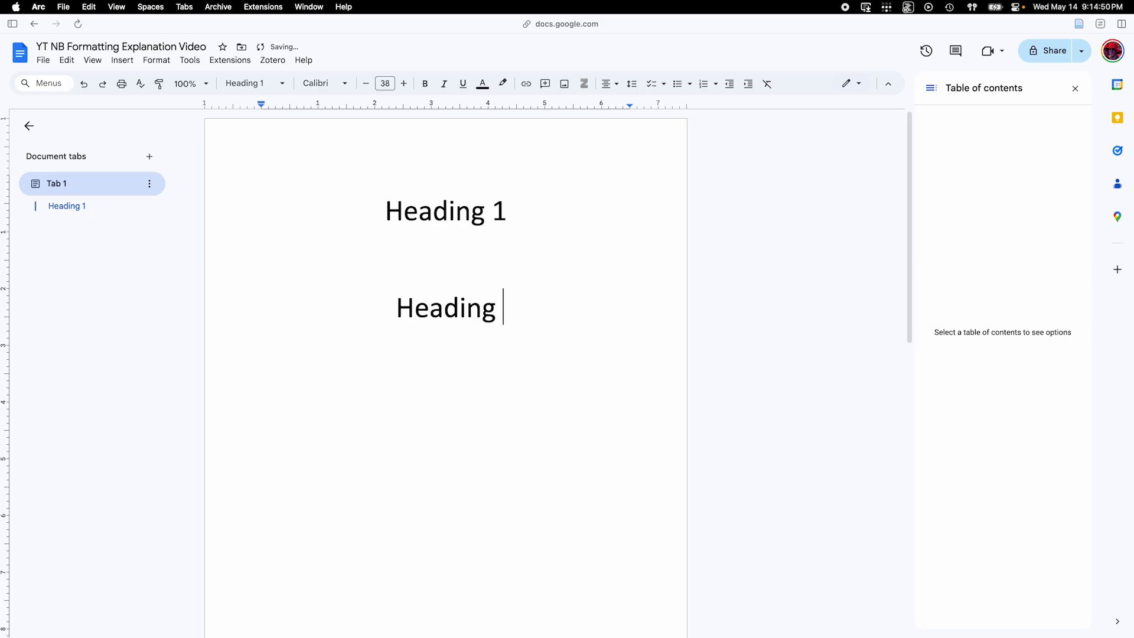
type("3")
key("BackSpace")
type("#1")
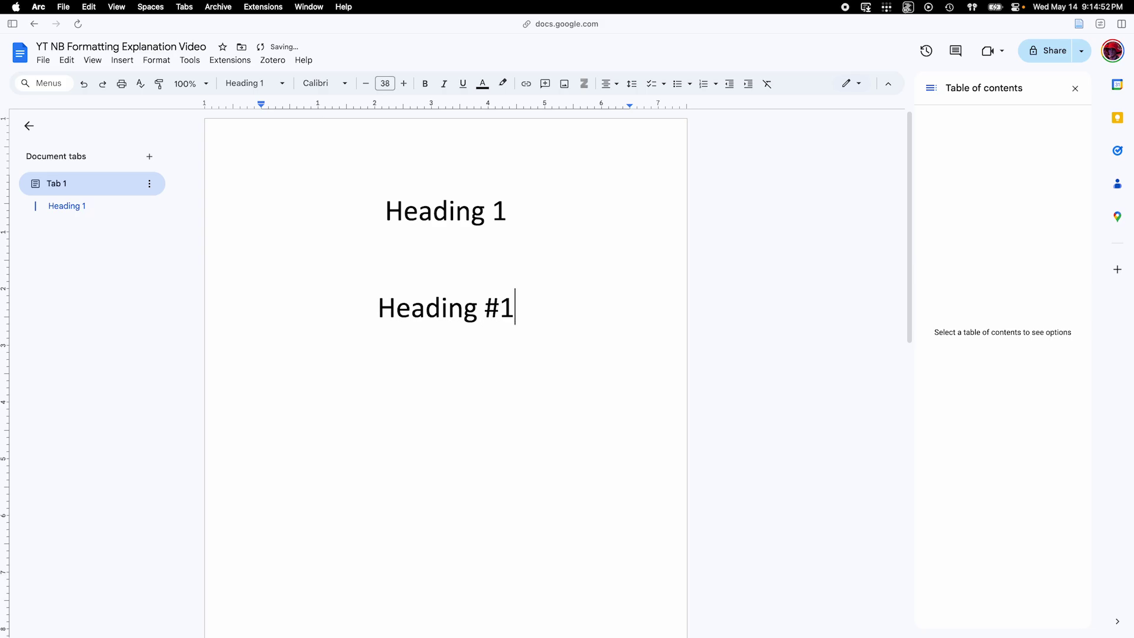
Place the caret in each heading and check the Heading #1 line's paragraph style.
left_click(484, 248)
left_click(433, 210)
left_click(452, 308)
left_click(260, 83)
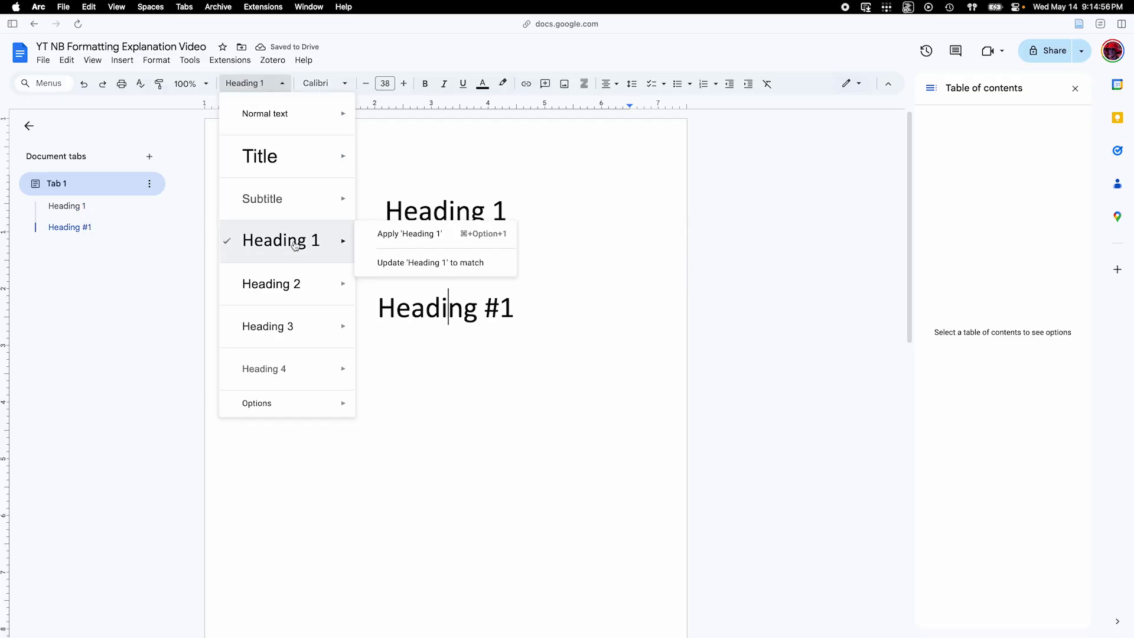
Select the Heading #1 line and shrink its font size to 30 pt.
left_click(411, 308)
triple_click(412, 308)
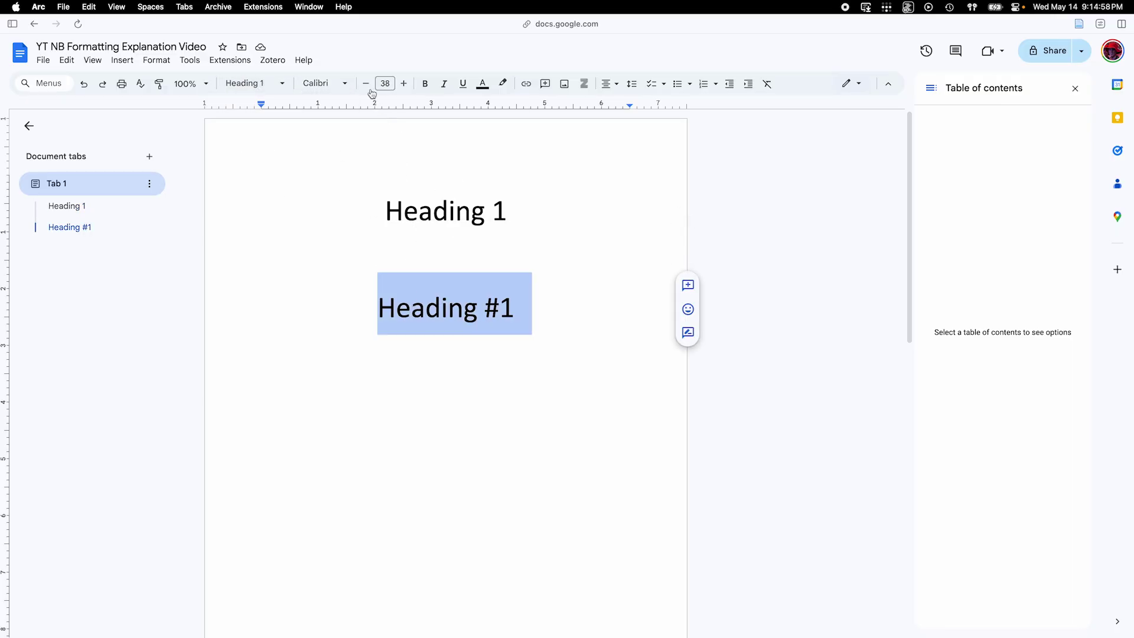
left_click(366, 83)
left_click(367, 83)
left_click(366, 84)
left_click(366, 84)
left_click(366, 84)
left_click(366, 84)
left_click(366, 84)
Update the Heading 1 style to match the 30 pt heading.
left_click(260, 83)
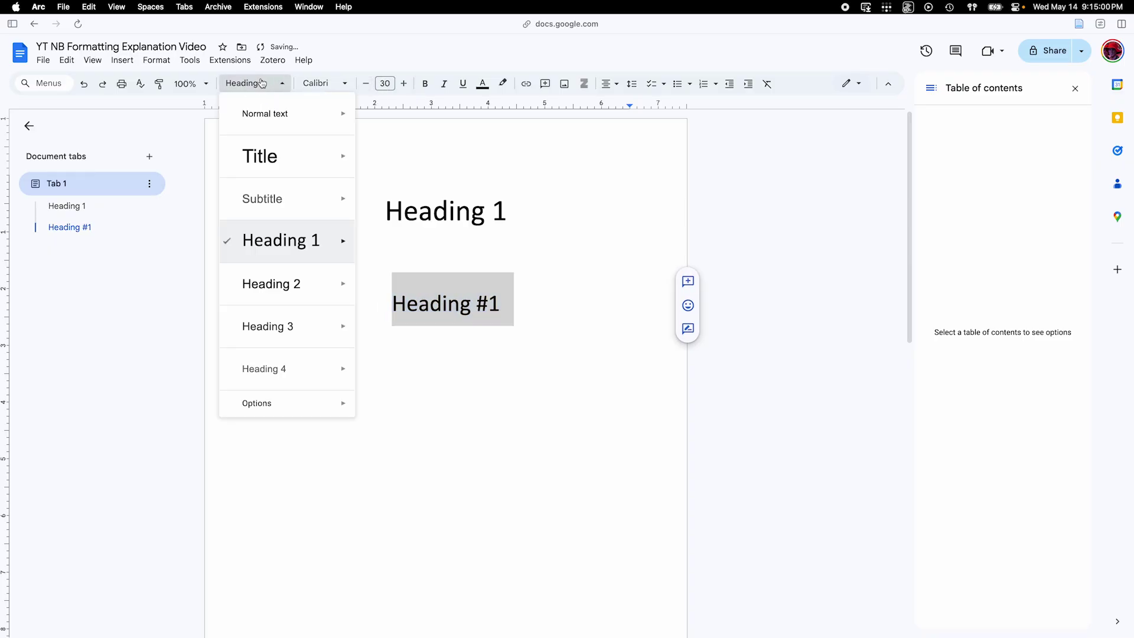
mouse_move(352, 249)
left_click(416, 267)
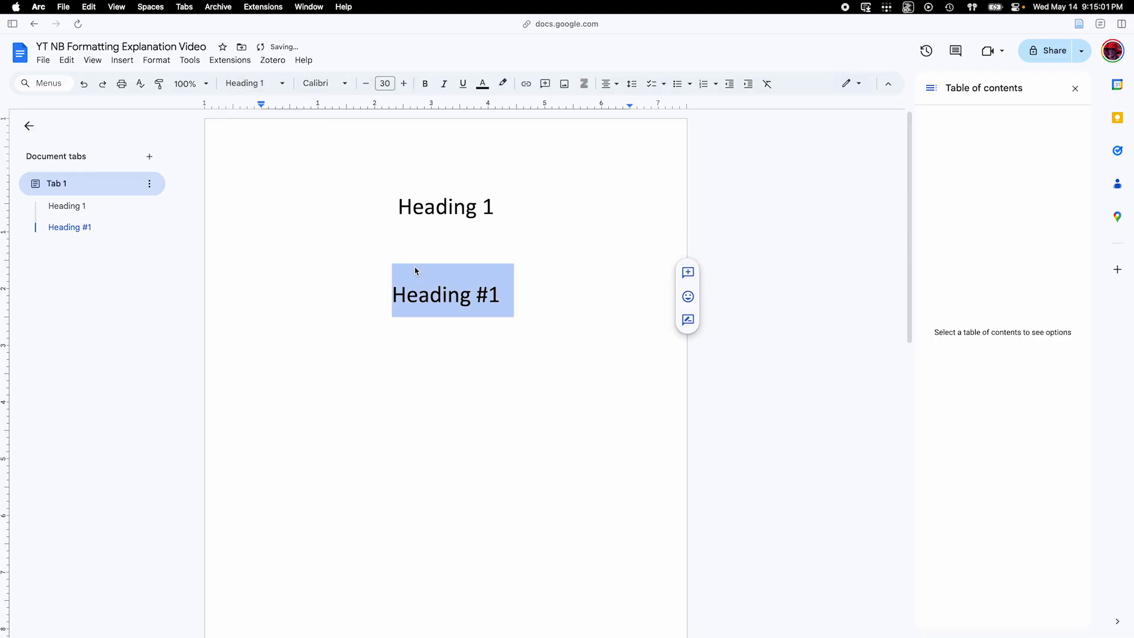
left_click(464, 219)
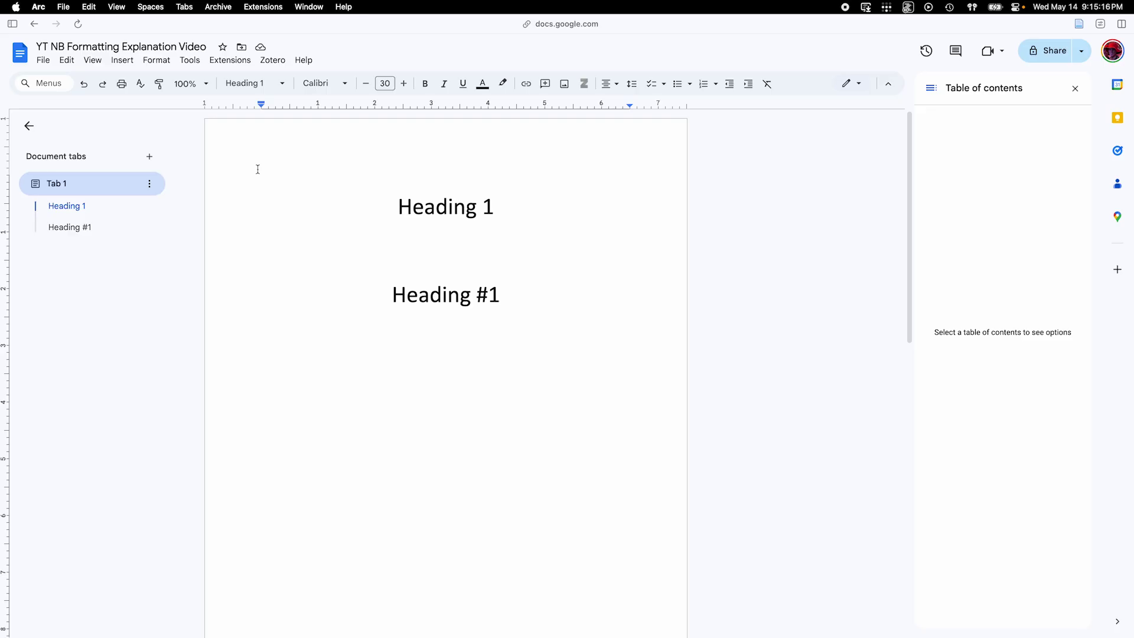
key("ctrl+Tab")
scroll(530, 384, "down", 10)
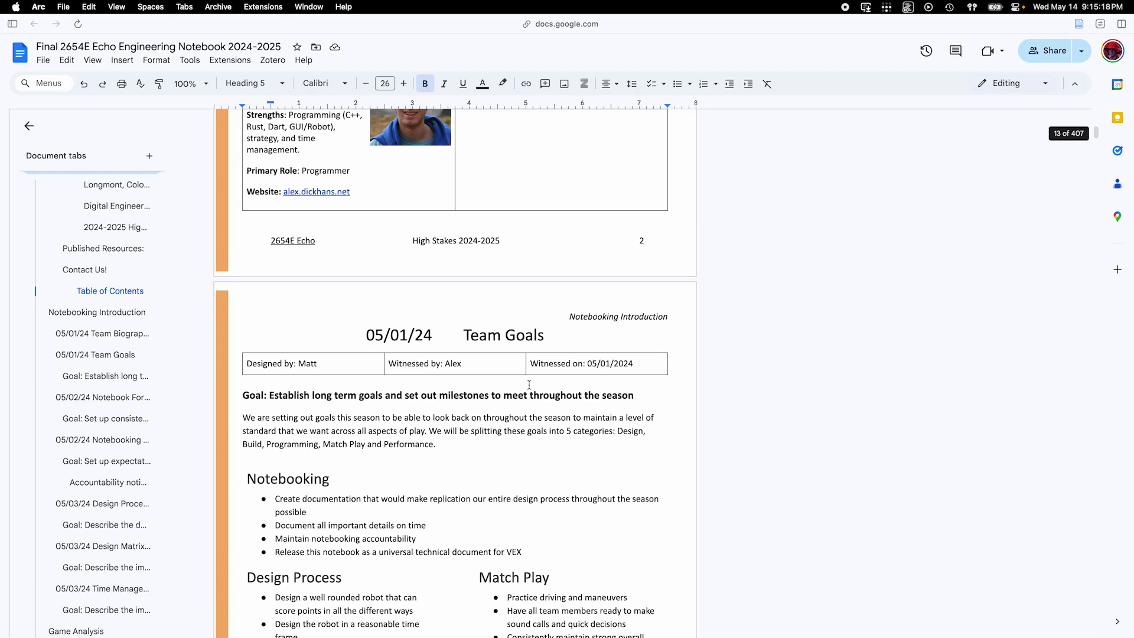
scroll(529, 385, "up", 5)
scroll(438, 483, "up", 7)
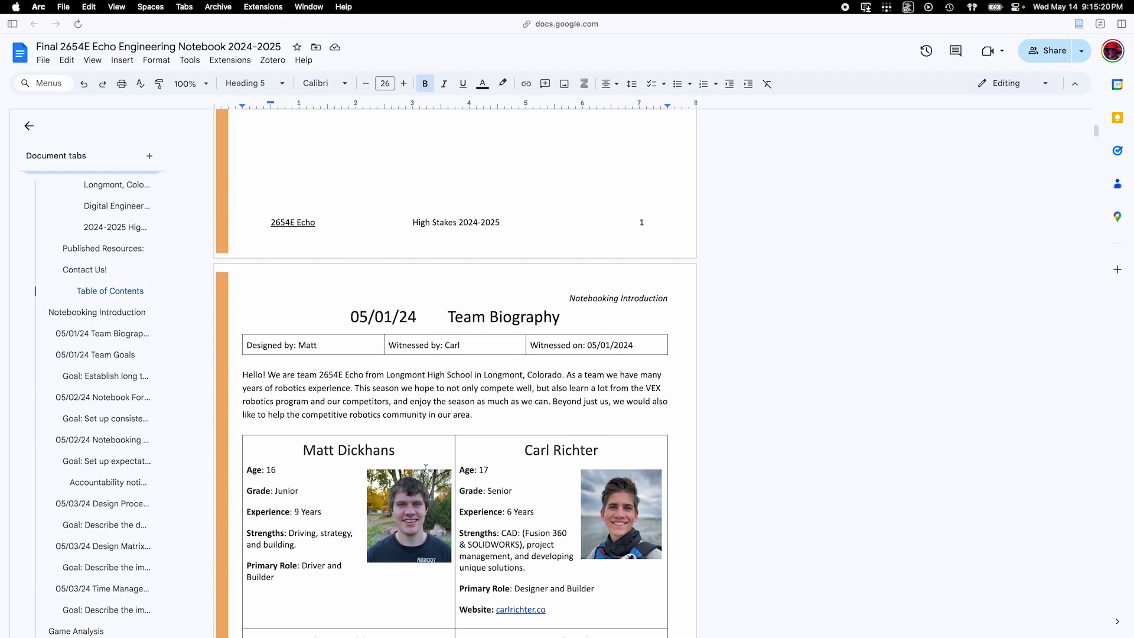
scroll(443, 480, "down", 5)
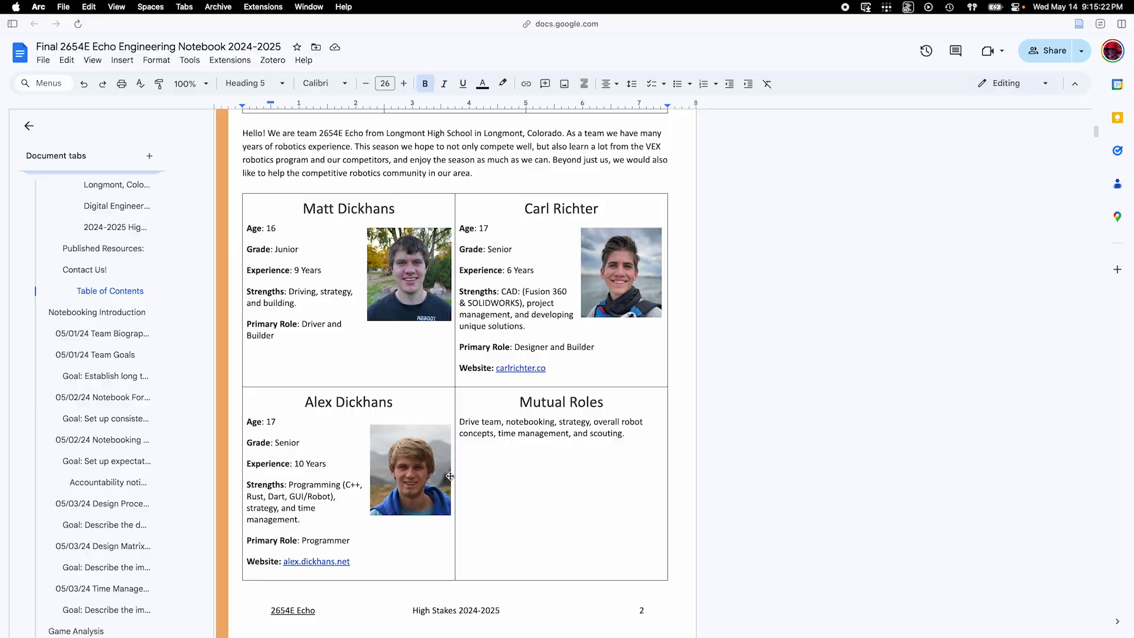
scroll(450, 476, "up", 3)
left_click(457, 204)
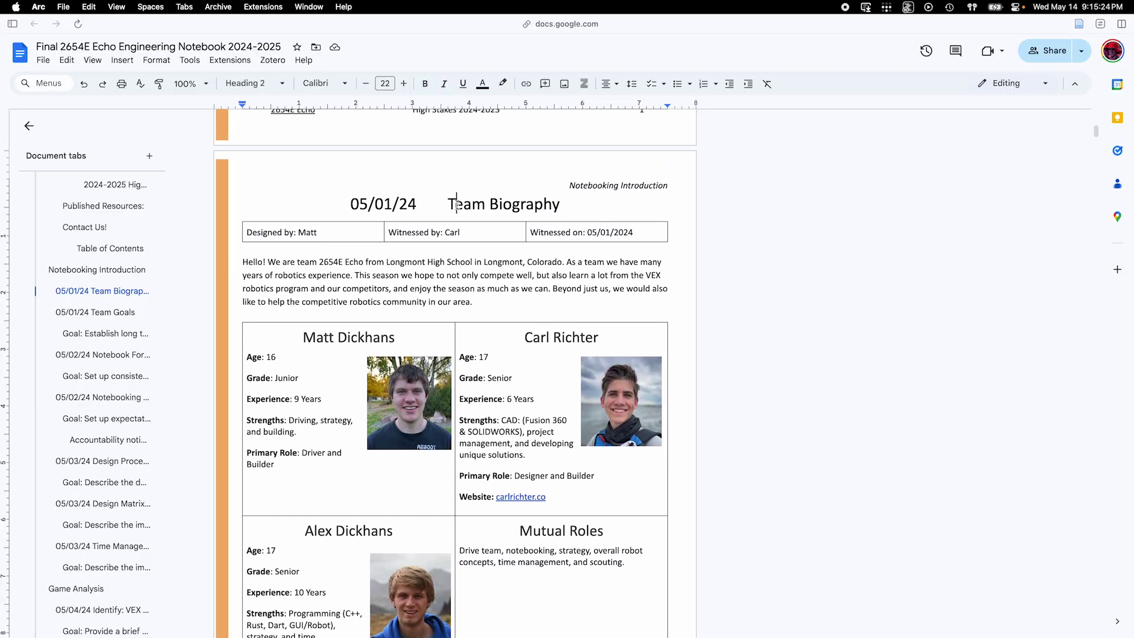
triple_click(456, 204)
scroll(457, 205, "down", 20)
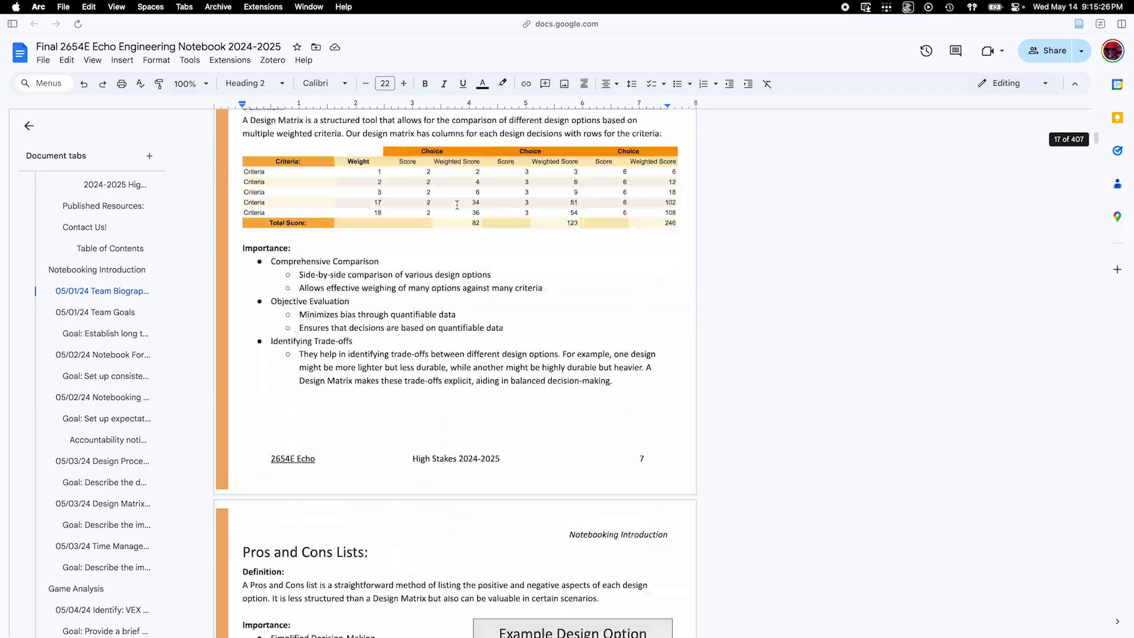
scroll(457, 205, "up", 20)
scroll(457, 204, "down", 8)
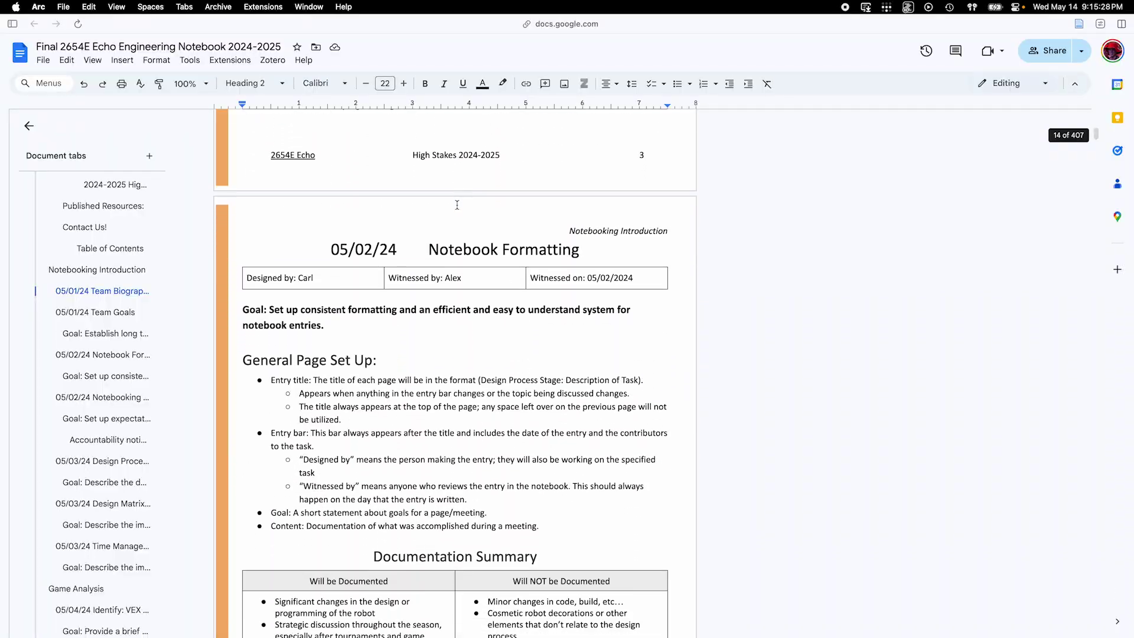
scroll(415, 158, "up", 3)
scroll(431, 254, "down", 4)
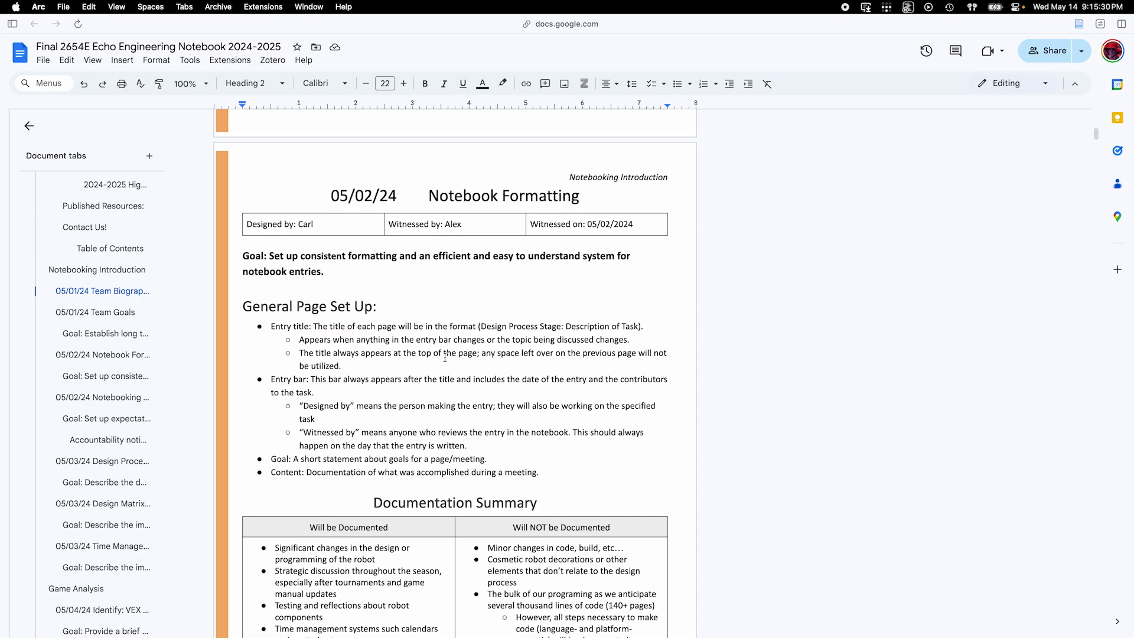
scroll(445, 358, "up", 2)
scroll(445, 357, "up", 1)
key("ctrl+Tab")
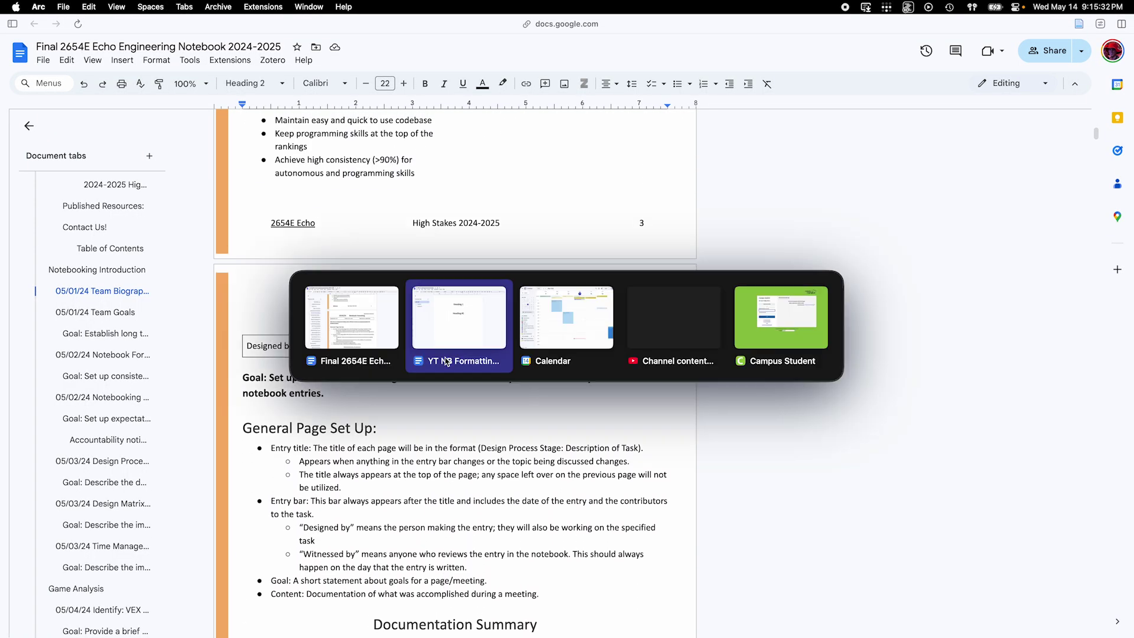
left_click(502, 362)
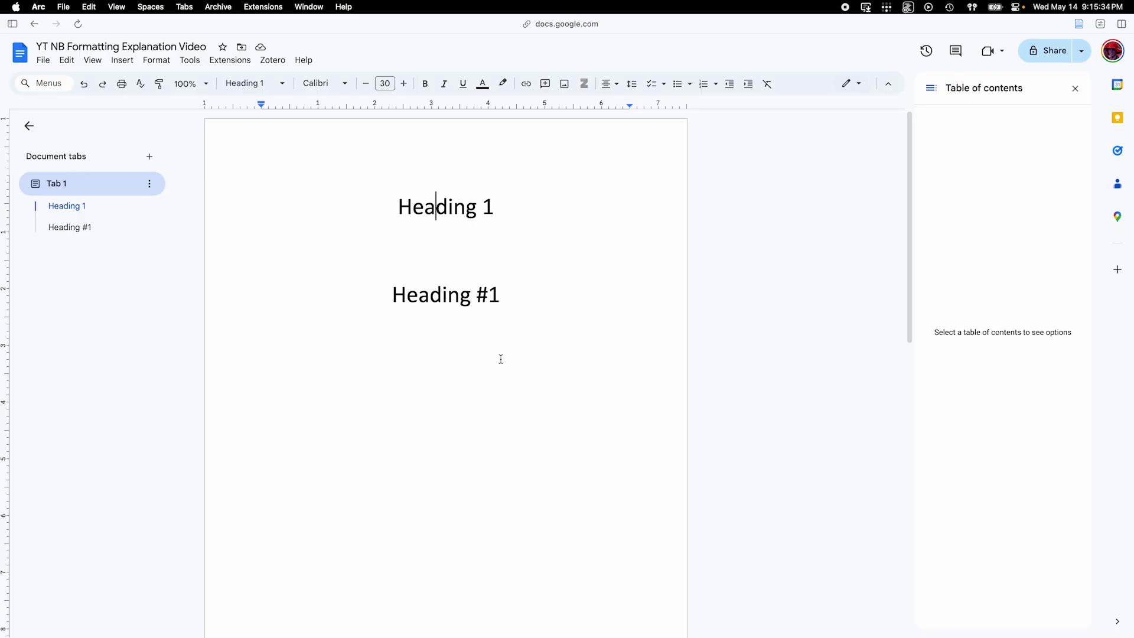
scroll(501, 359, "down", 2)
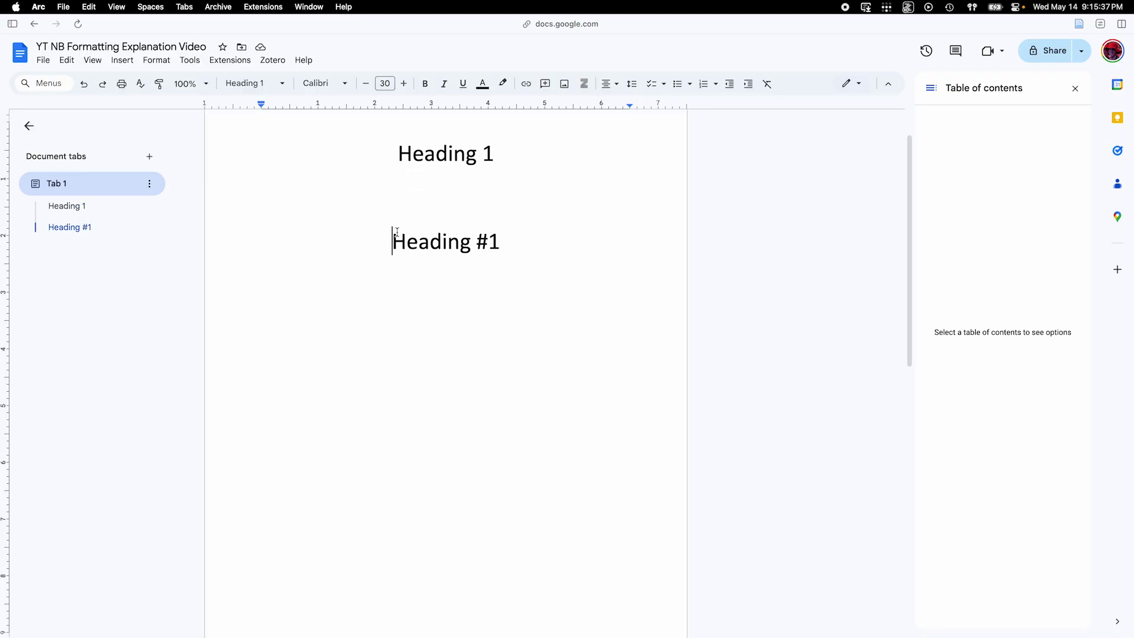
scroll(396, 233, "down", 5)
scroll(398, 238, "up", 6)
key("ctrl+Tab")
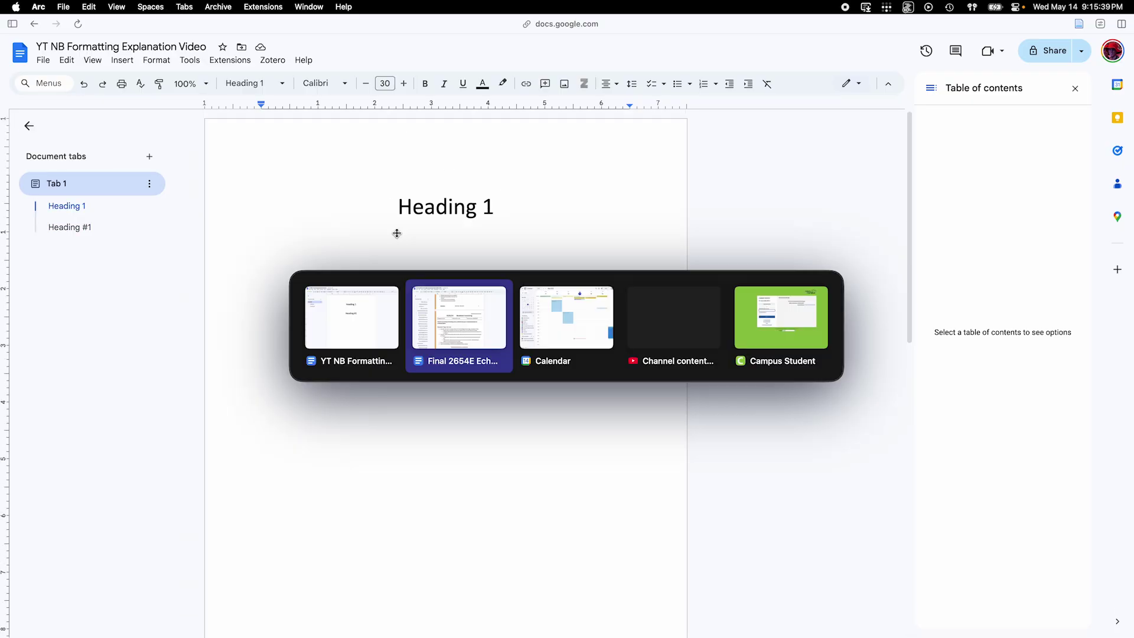
Select the word Notebooking and other heading text in the engineering notebook.
scroll(517, 408, "down", 5)
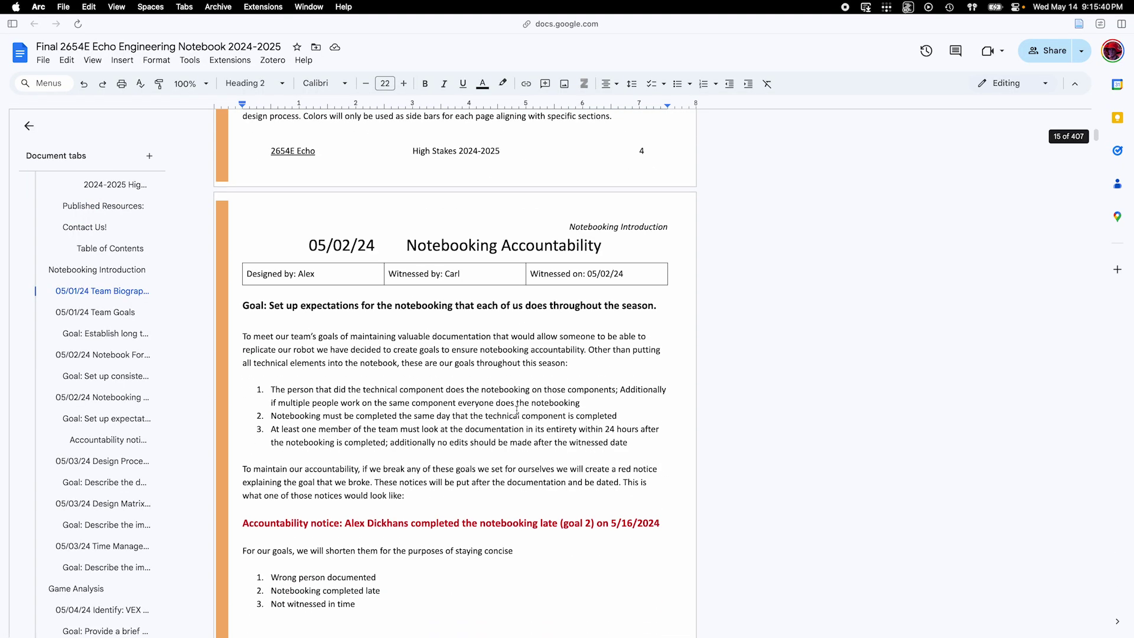
double_click(440, 250)
left_click_drag(601, 247, 333, 247)
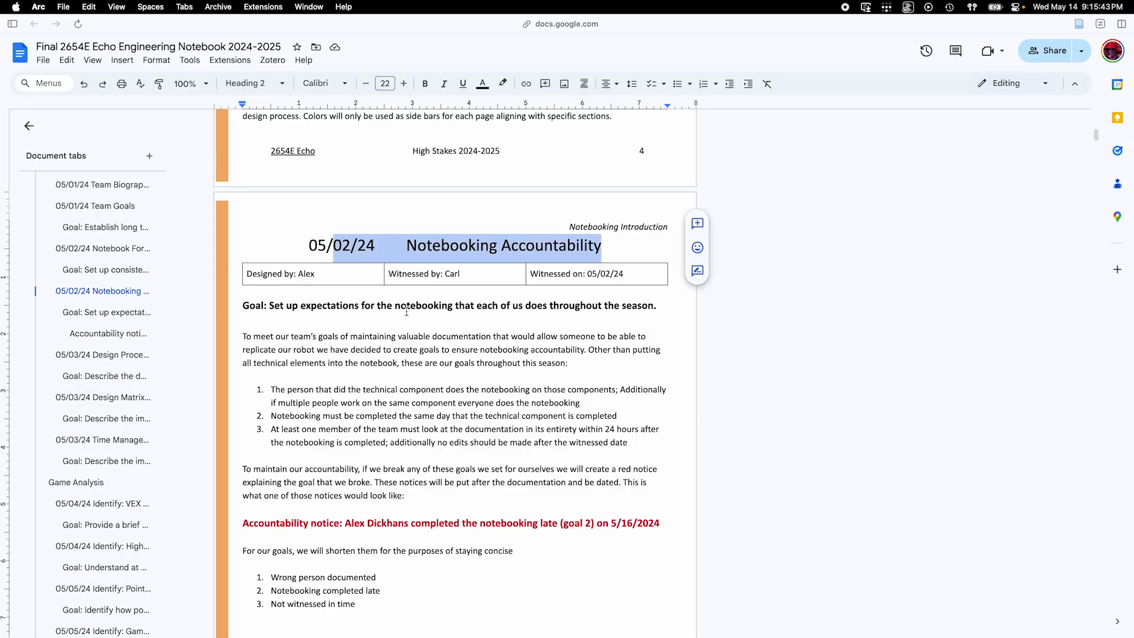
scroll(406, 312, "down", 10)
scroll(406, 311, "up", 3)
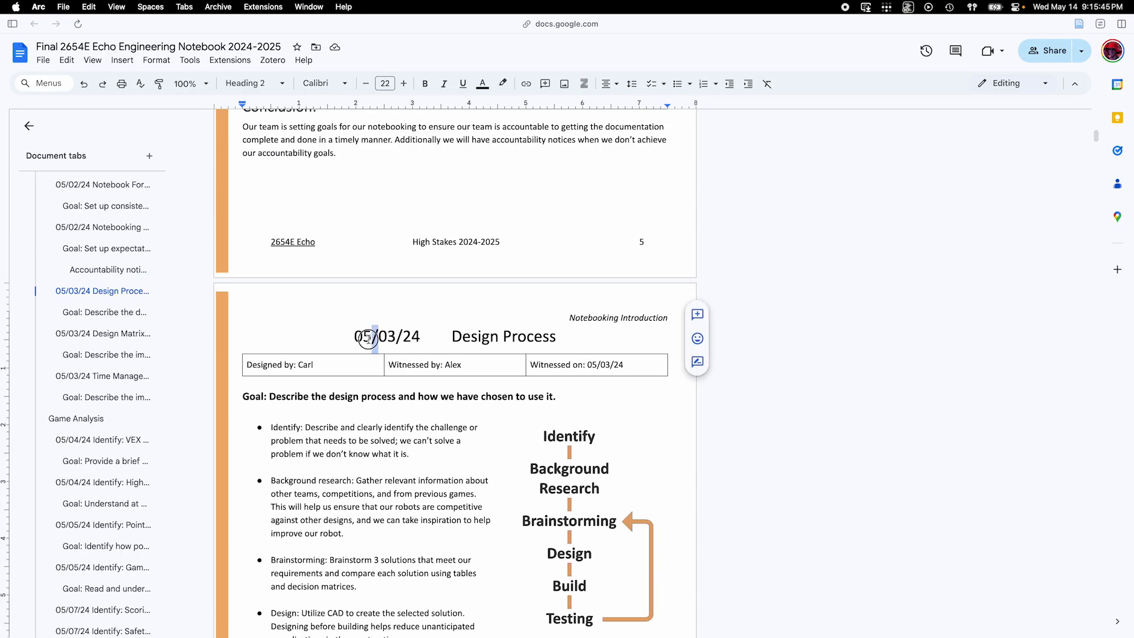
left_click_drag(372, 336, 420, 337)
scroll(527, 422, "down", 10)
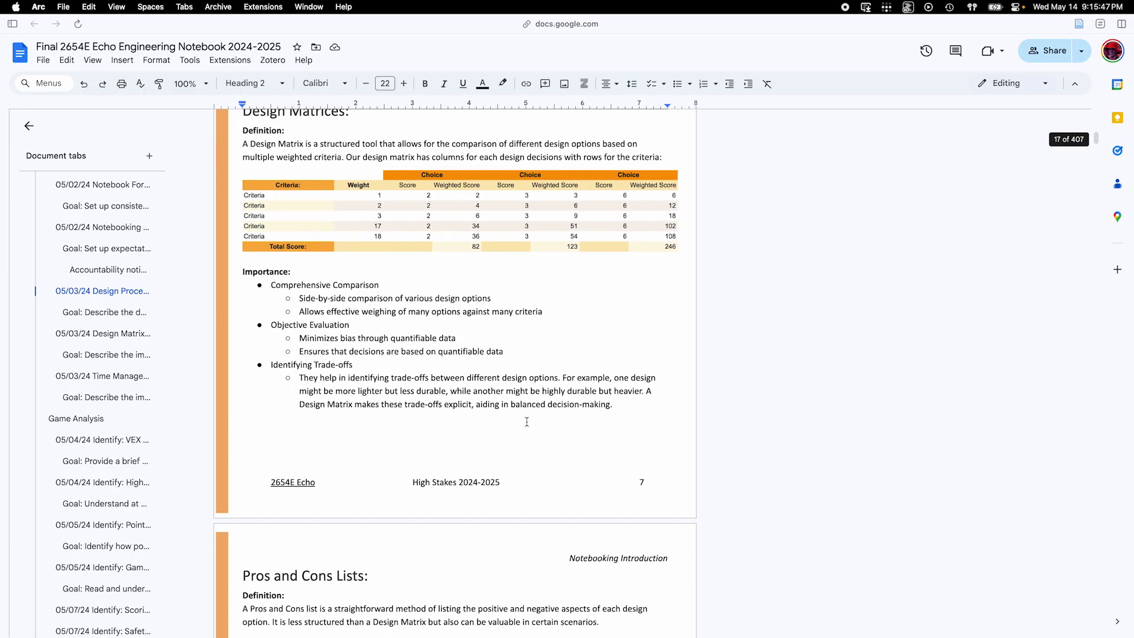
left_click(527, 422)
Scroll back up past the 05/03/24 entries to the 05/01/24 Team Biography page.
scroll(527, 421, "down", 15)
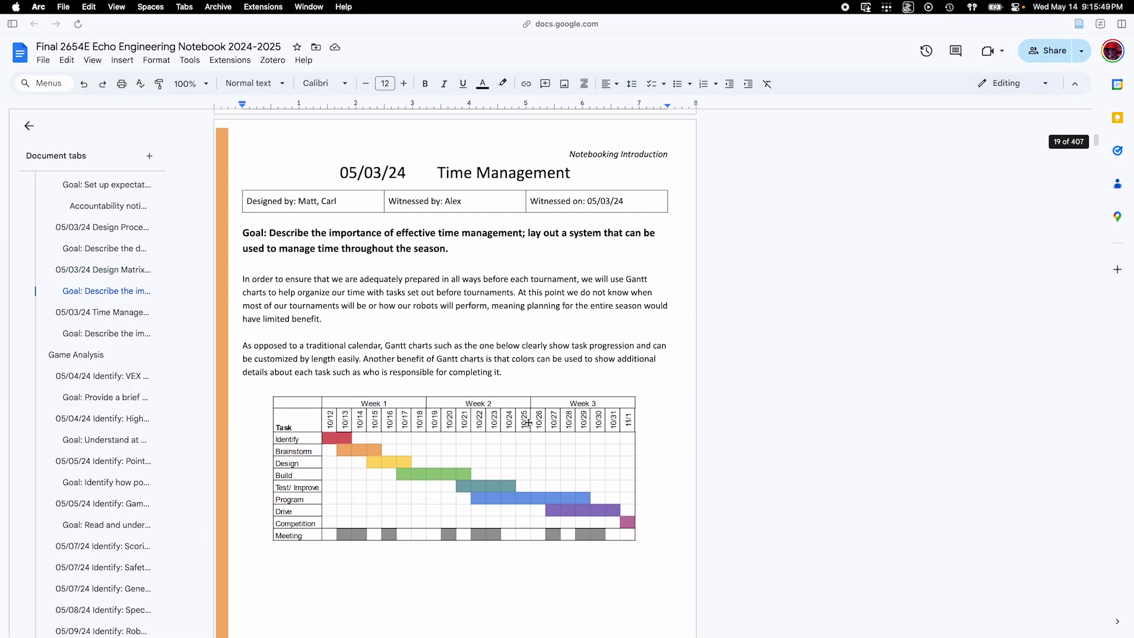
scroll(437, 272, "up", 3)
left_click_drag(467, 318, 337, 240)
scroll(497, 354, "up", 10)
scroll(498, 353, "up", 20)
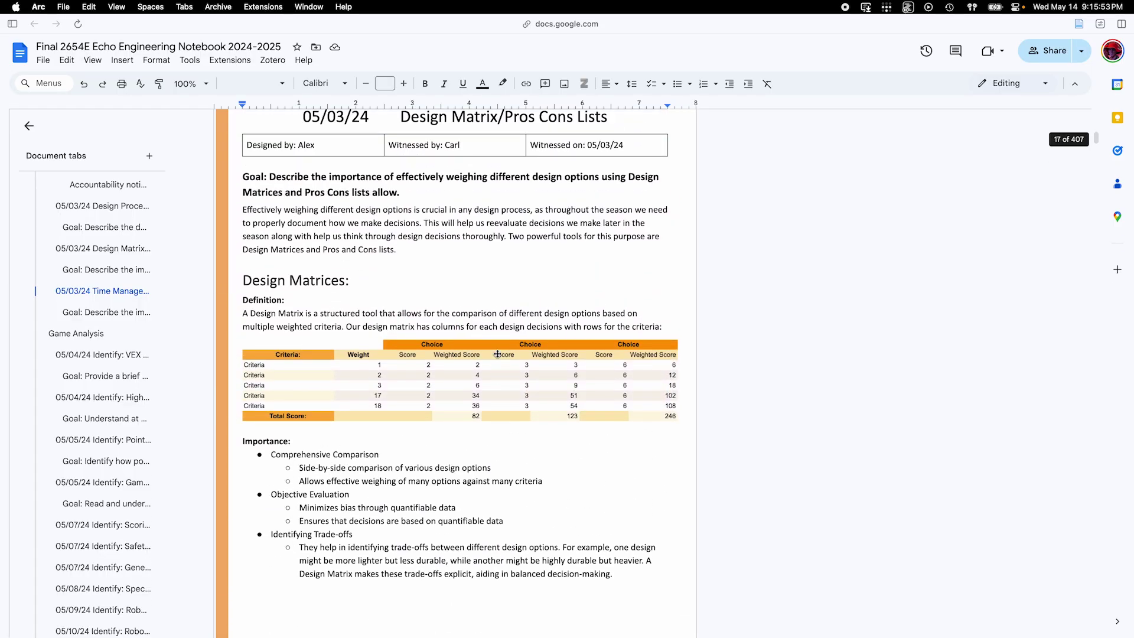
scroll(497, 353, "up", 20)
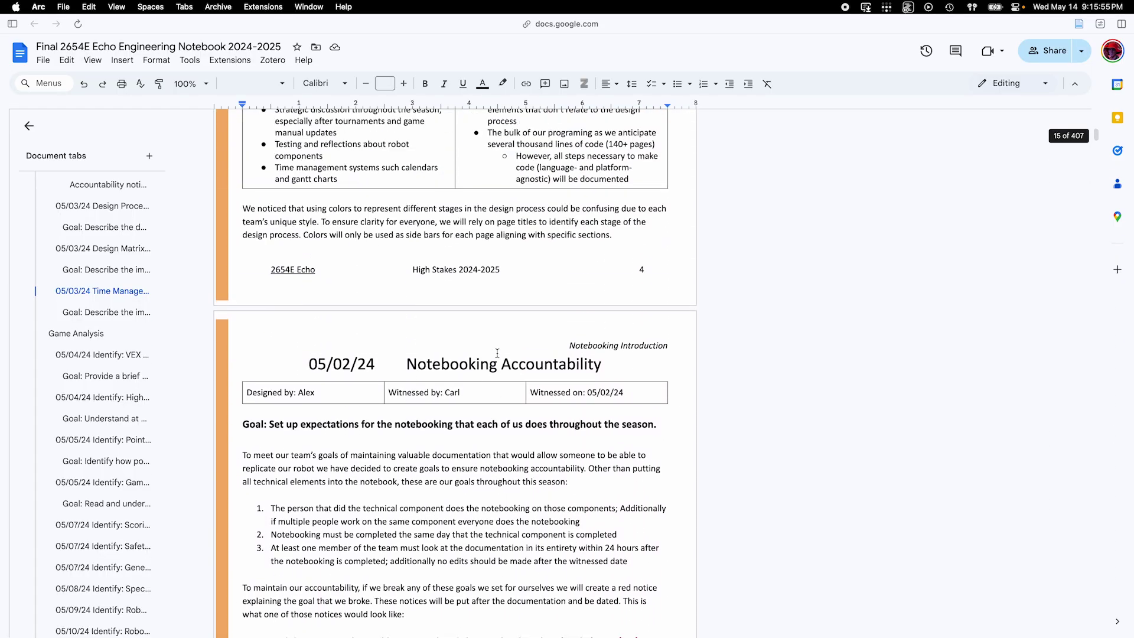
scroll(497, 353, "up", 10)
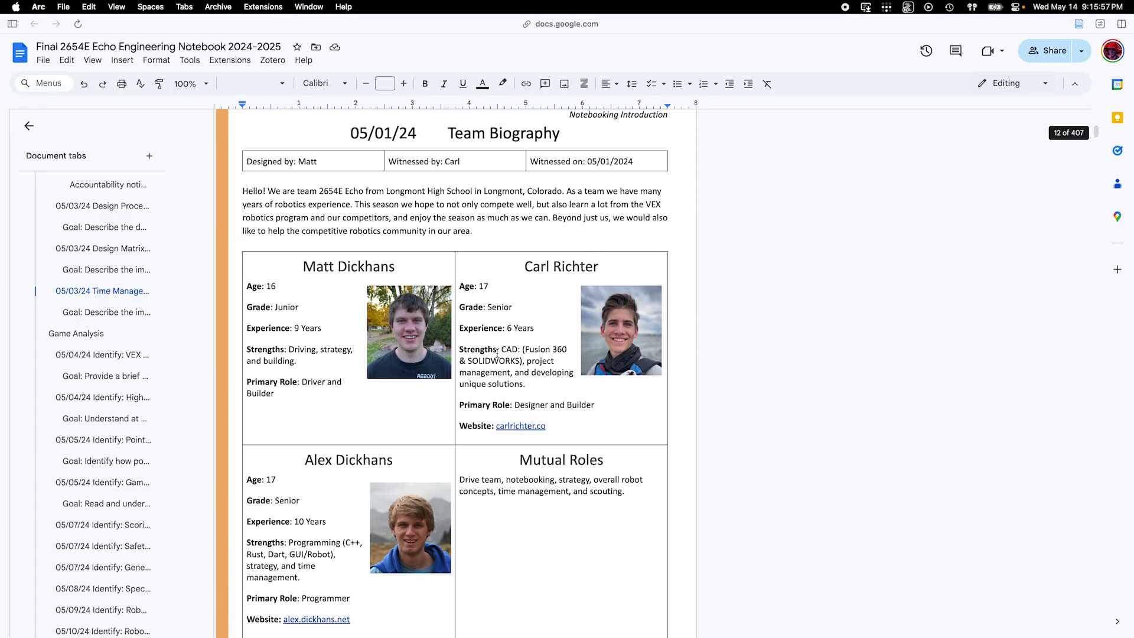
In the YT NB Formatting Explanation Video document, move Heading #1 onto a new page.
key("ctrl+Tab")
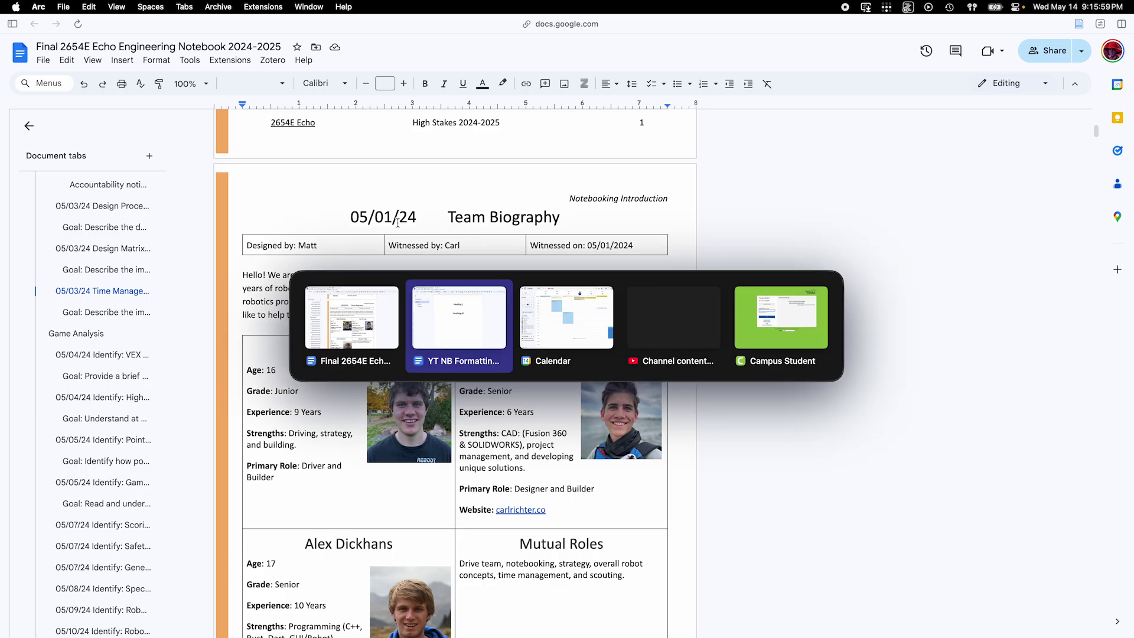
key("super+Return")
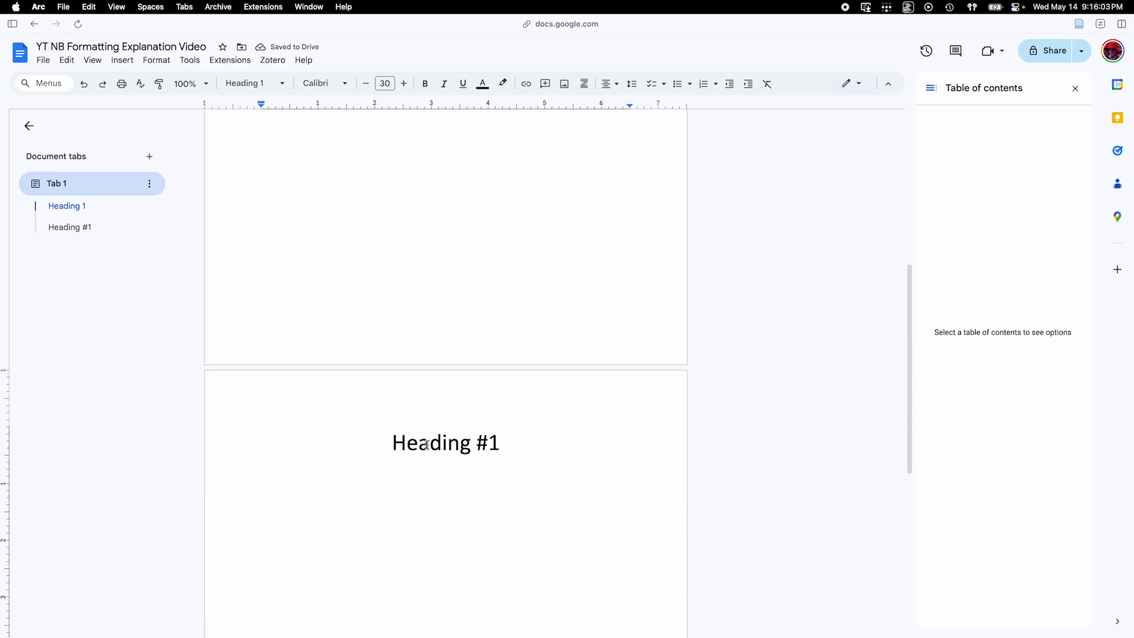
scroll(414, 431, "up", 5)
left_click(122, 61)
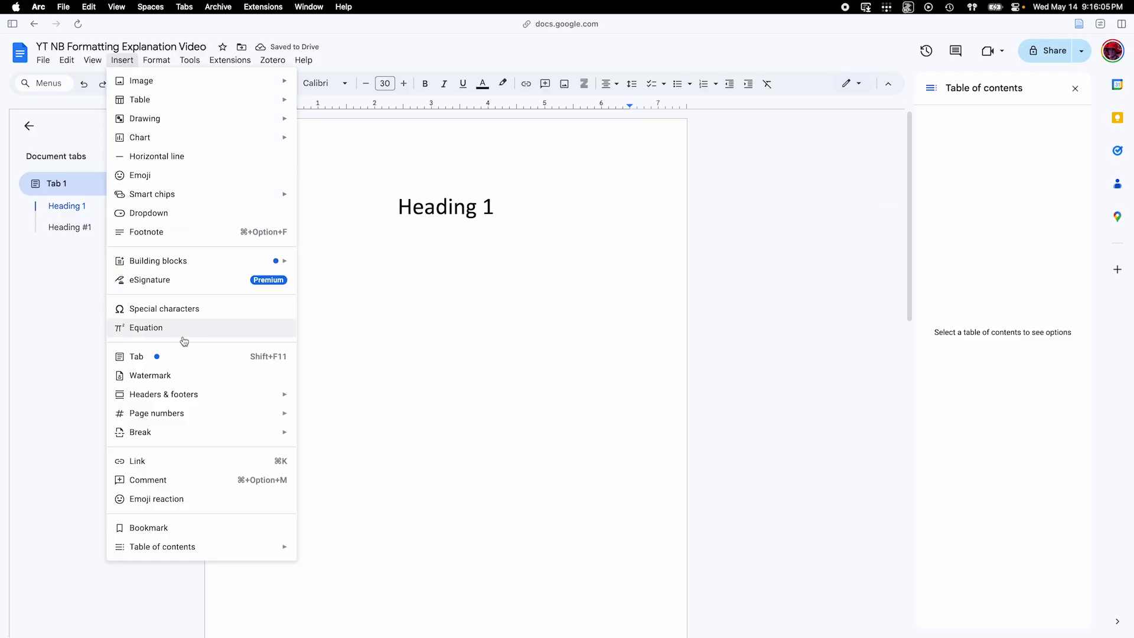
mouse_move(201, 431)
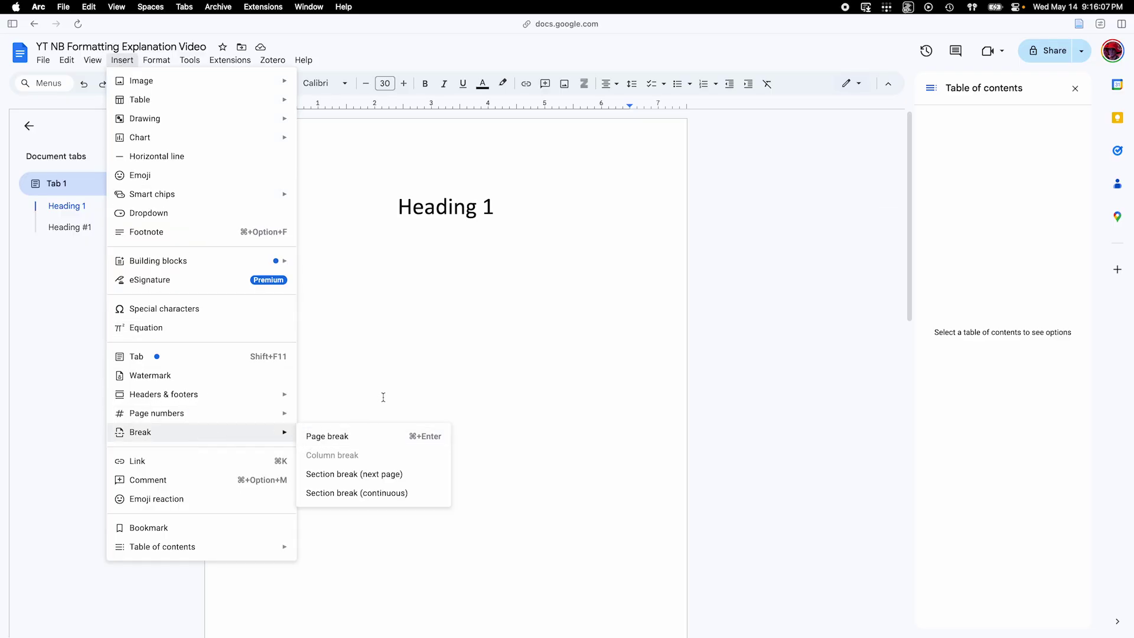
left_click(401, 362)
scroll(400, 362, "down", 5)
Add a normal-text placeholder line 'sdafhasdf' below Heading 1.
left_click(507, 324)
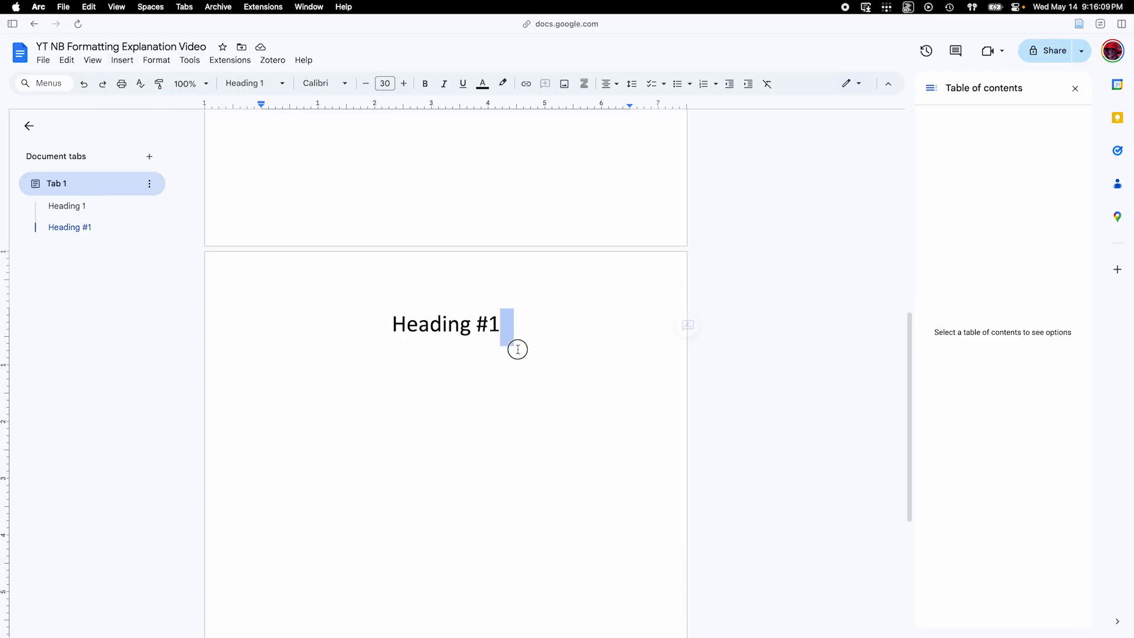
key("Return")
scroll(463, 311, "up", 5)
scroll(463, 310, "up", 3)
left_click(461, 309)
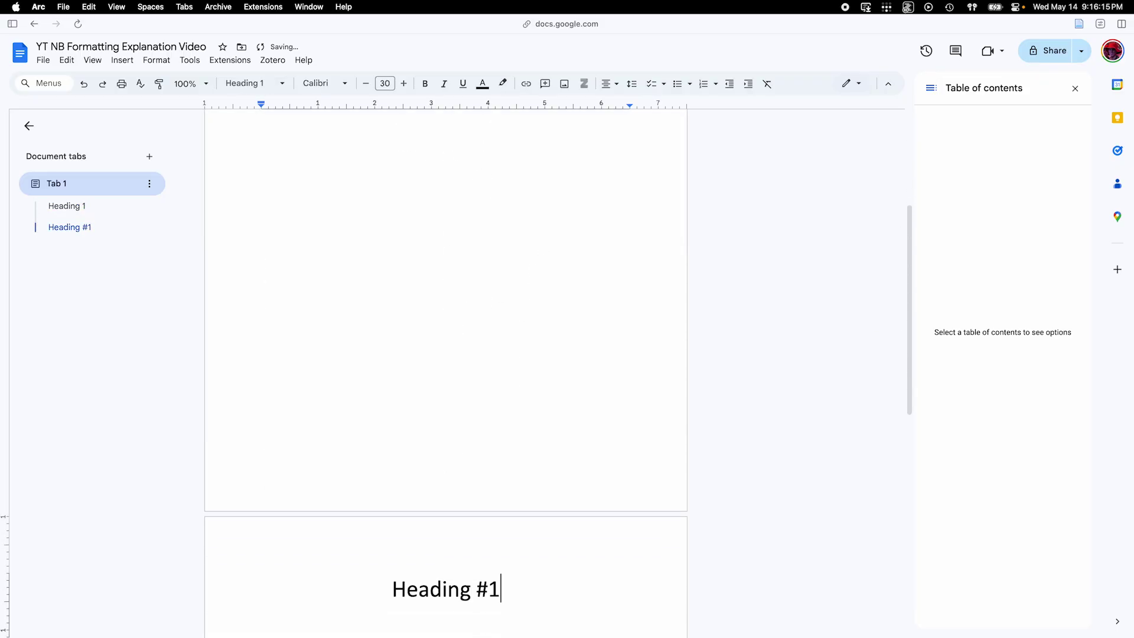
key("Return")
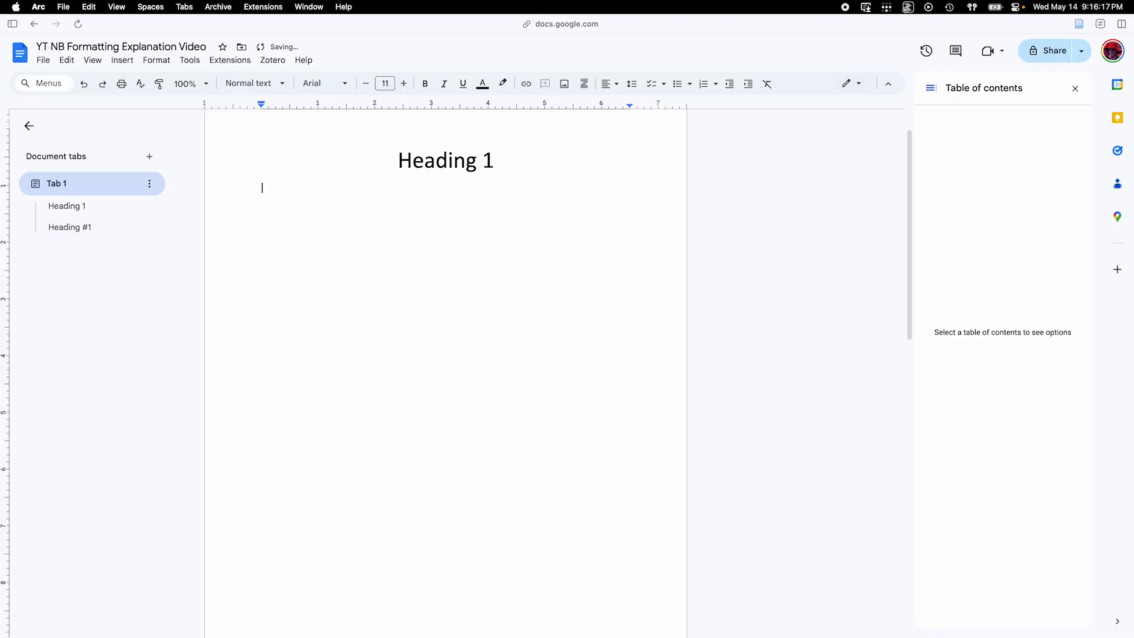
type("sdafhasdf")
key("super+z")
Push Heading 1 onto the next page and make the blank first-page line Normal text.
scroll(471, 425, "down", 9)
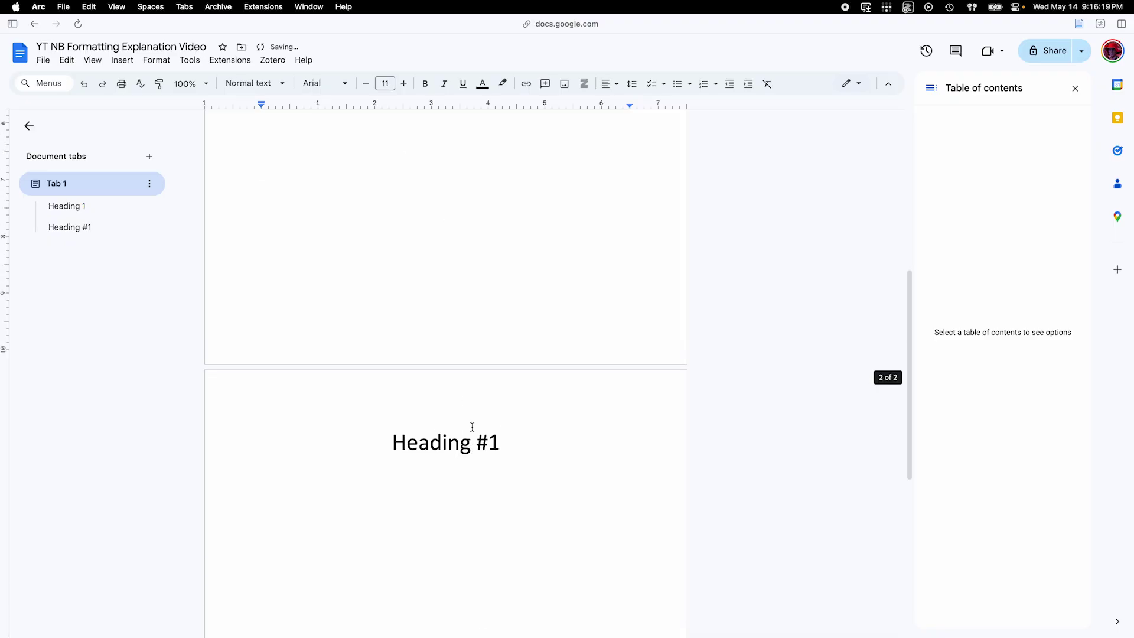
scroll(451, 422, "up", 5)
scroll(450, 421, "up", 4)
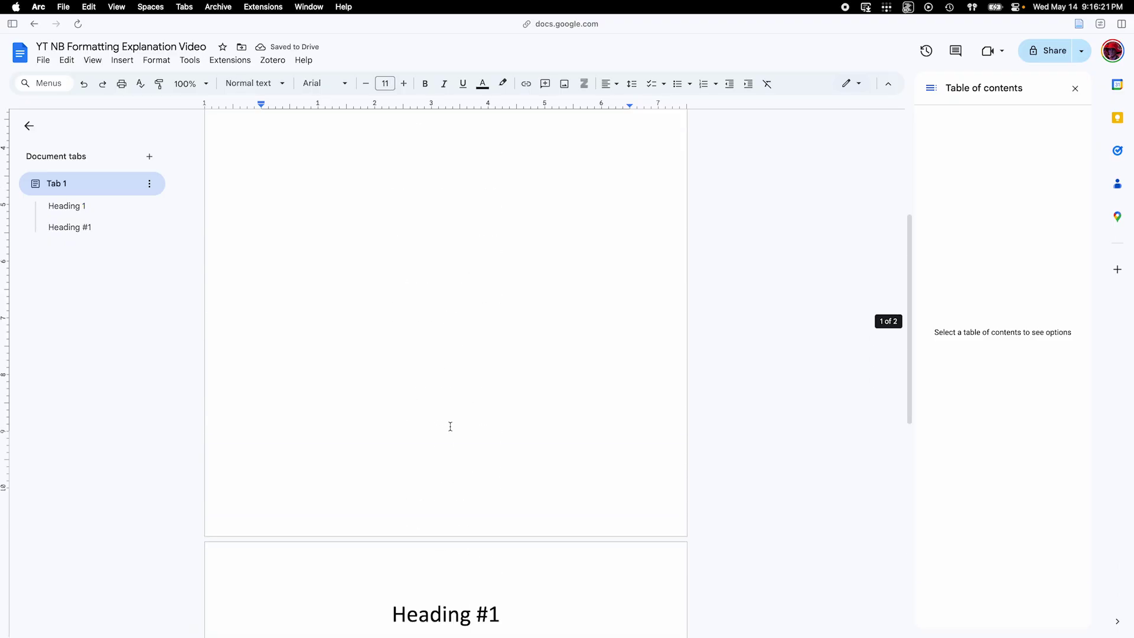
left_click(398, 207)
key("super+Return")
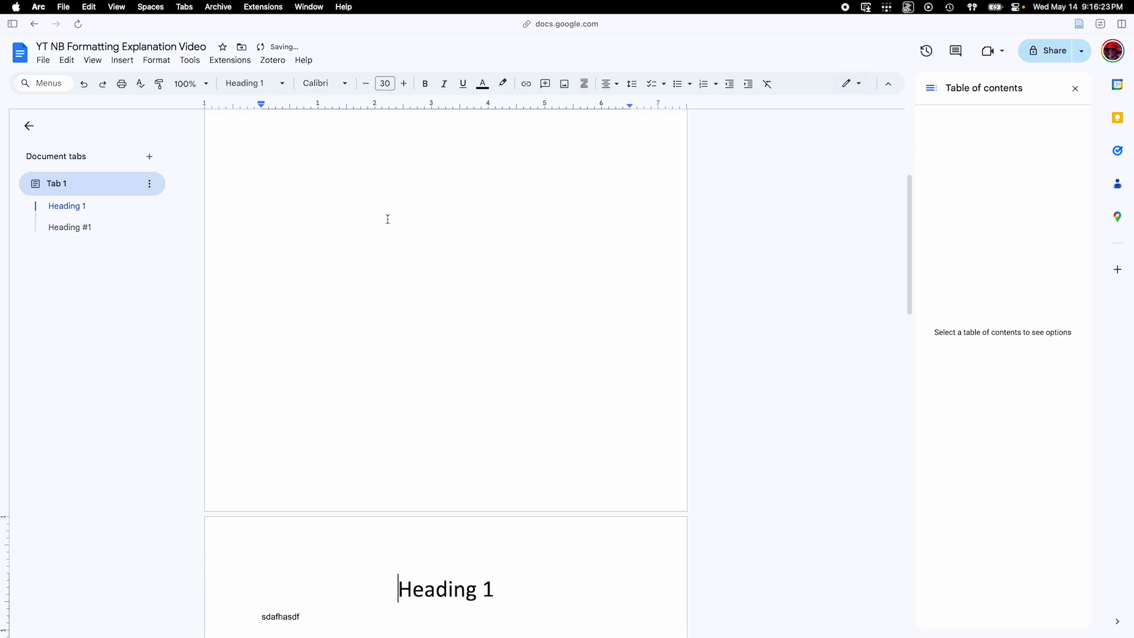
left_click(435, 162)
left_click(294, 159)
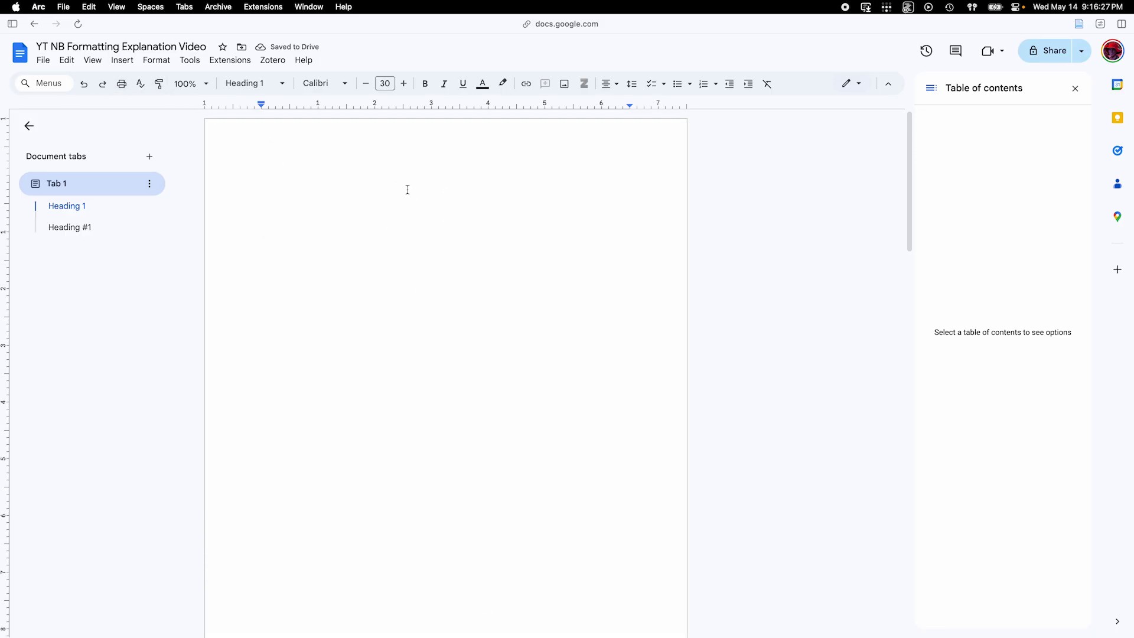
key("super+alt+0")
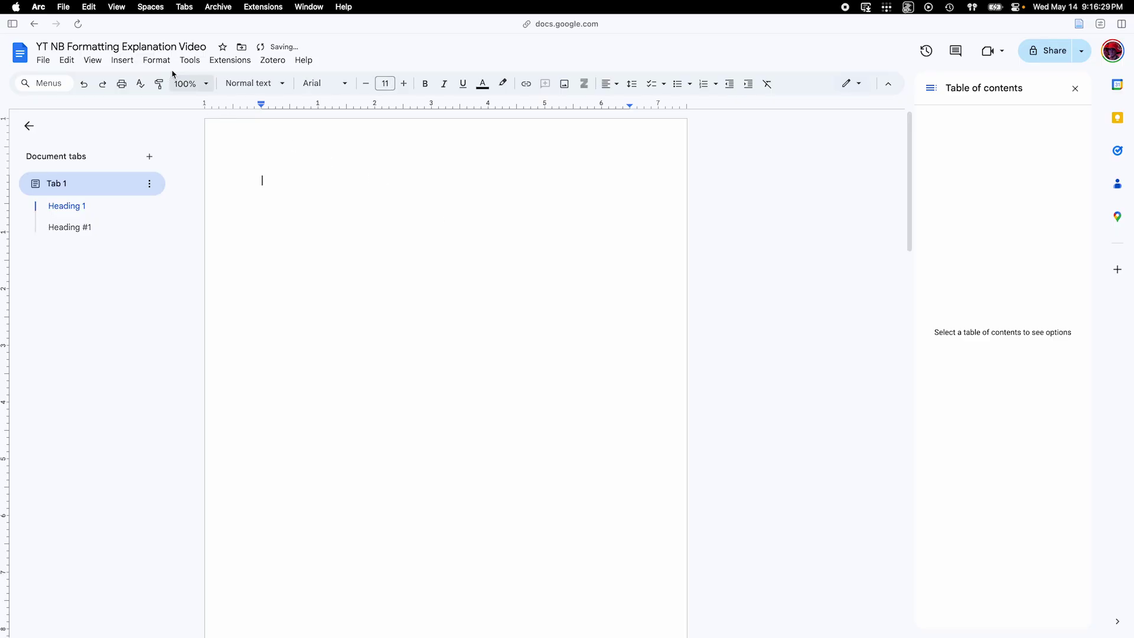
Insert a blue-linked table of contents on the blank first page.
left_click(123, 61)
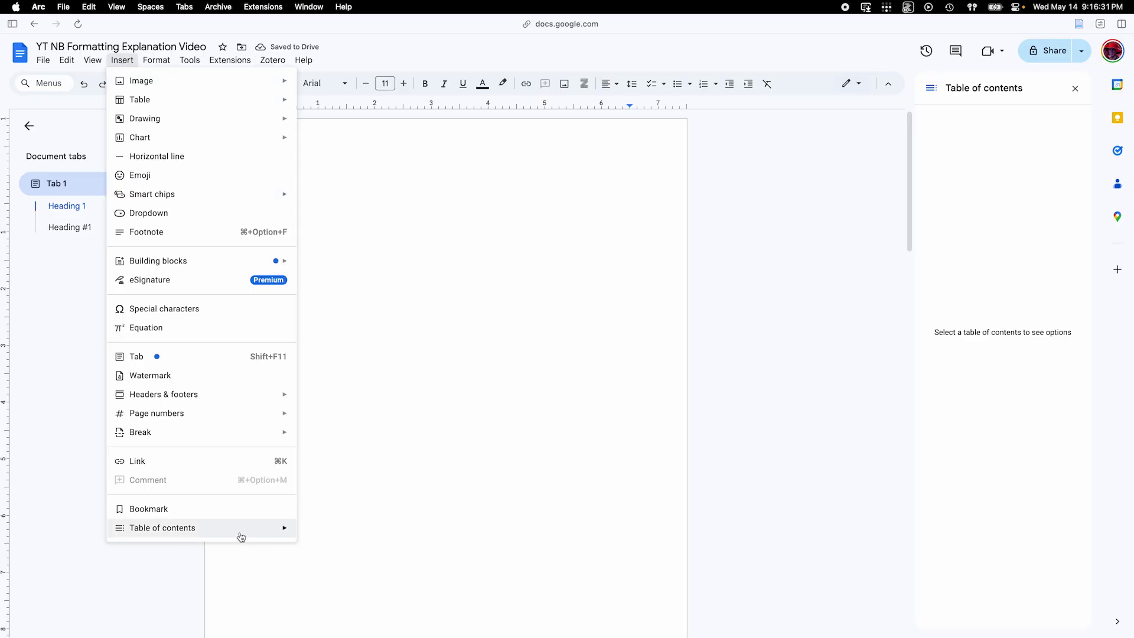
mouse_move(241, 535)
left_click(386, 546)
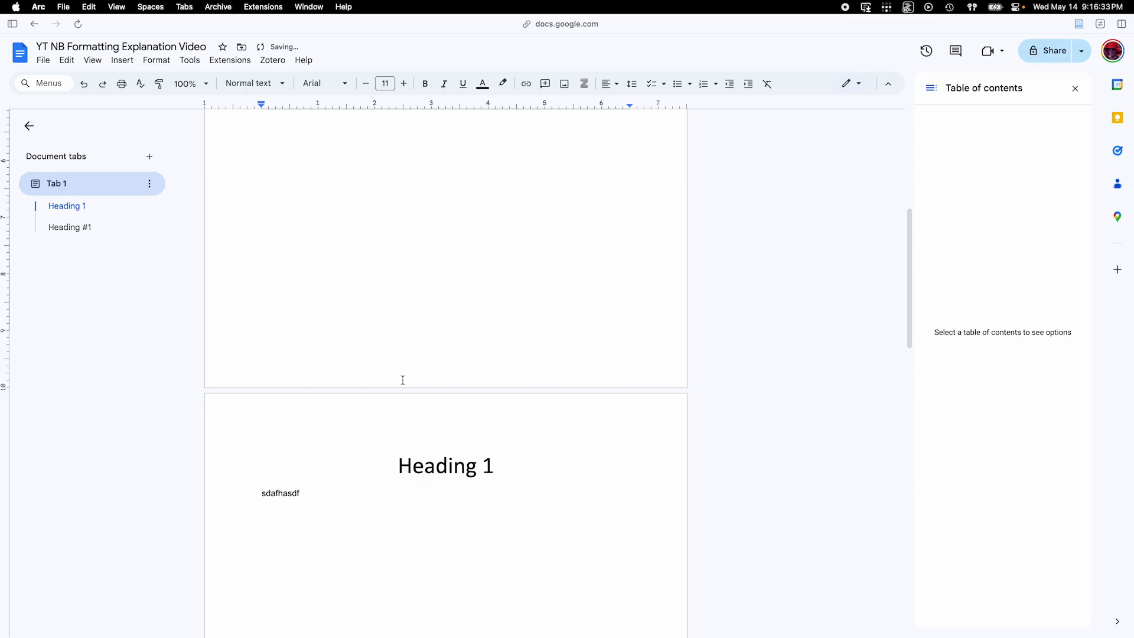
Open the table of contents' full options and expand the Heading Levels settings.
left_click(290, 238)
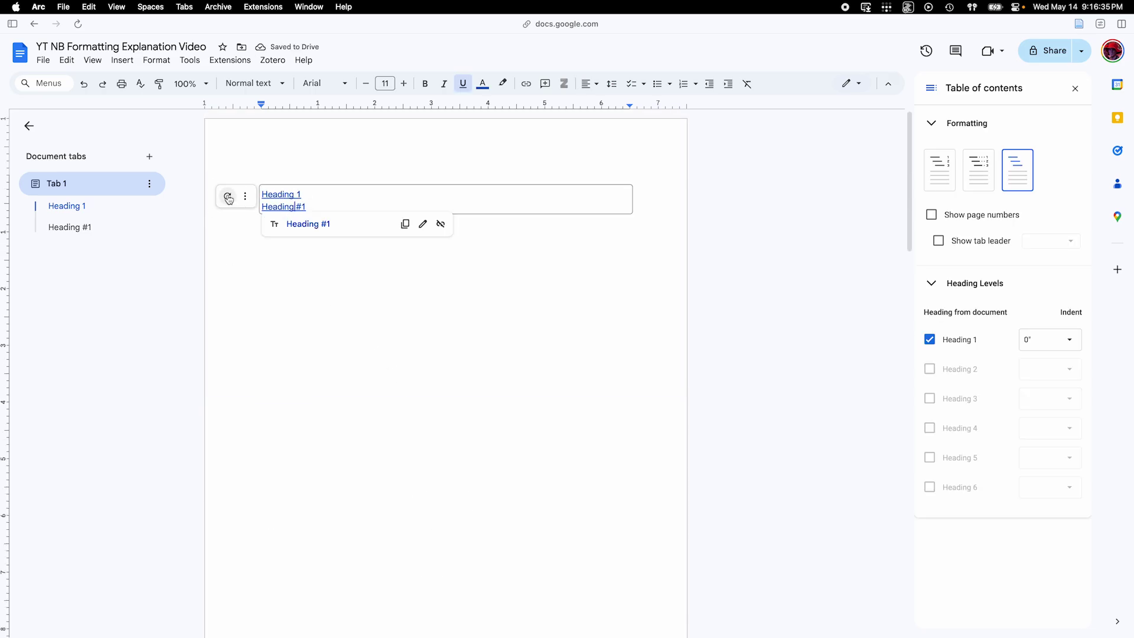
left_click(246, 198)
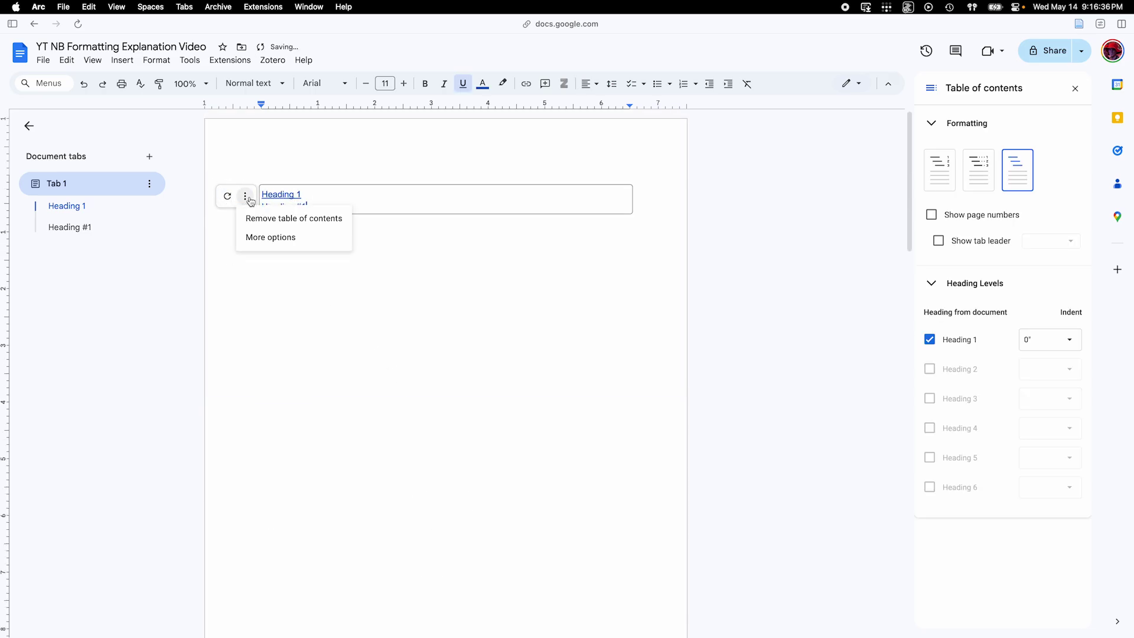
left_click(273, 242)
left_click(1045, 294)
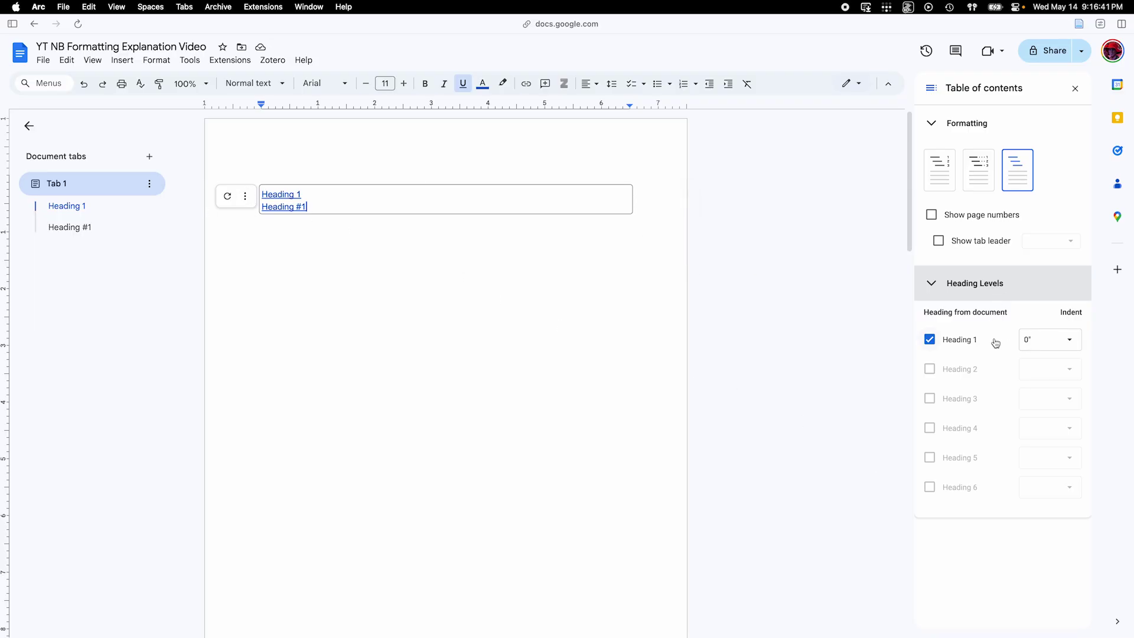
scroll(628, 372, "down", 10)
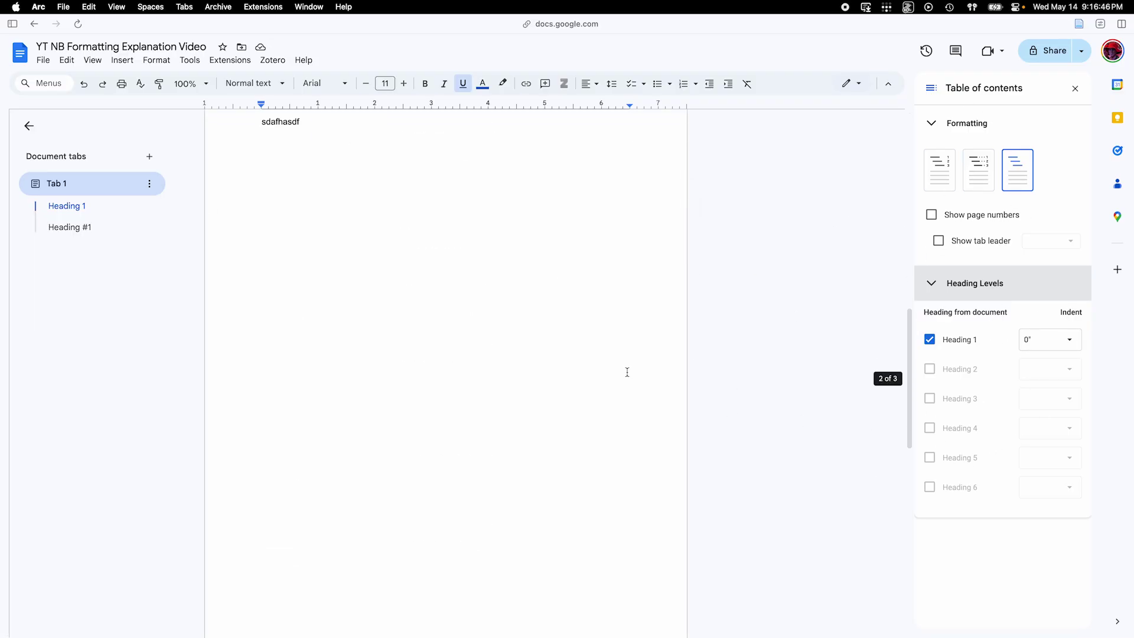
scroll(590, 225, "down", 5)
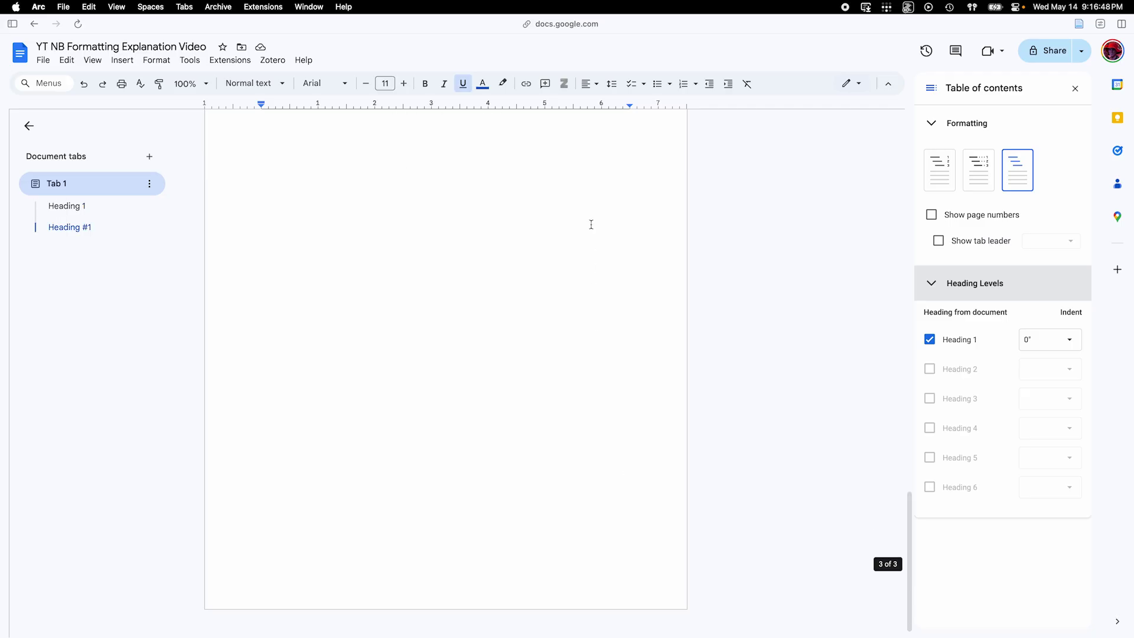
scroll(590, 225, "up", 5)
Replace 'sdafhasdf' with 'Header 2 - goal' and make it a Heading 2.
left_click(479, 234)
left_click(446, 266)
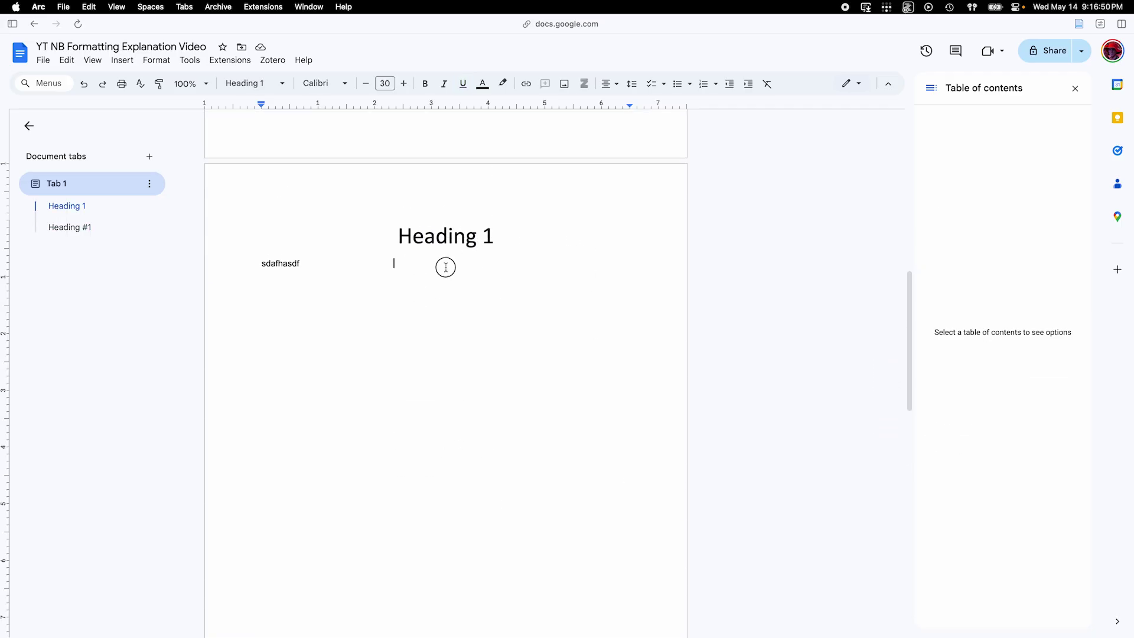
double_click(280, 263)
type("Header 2 - g")
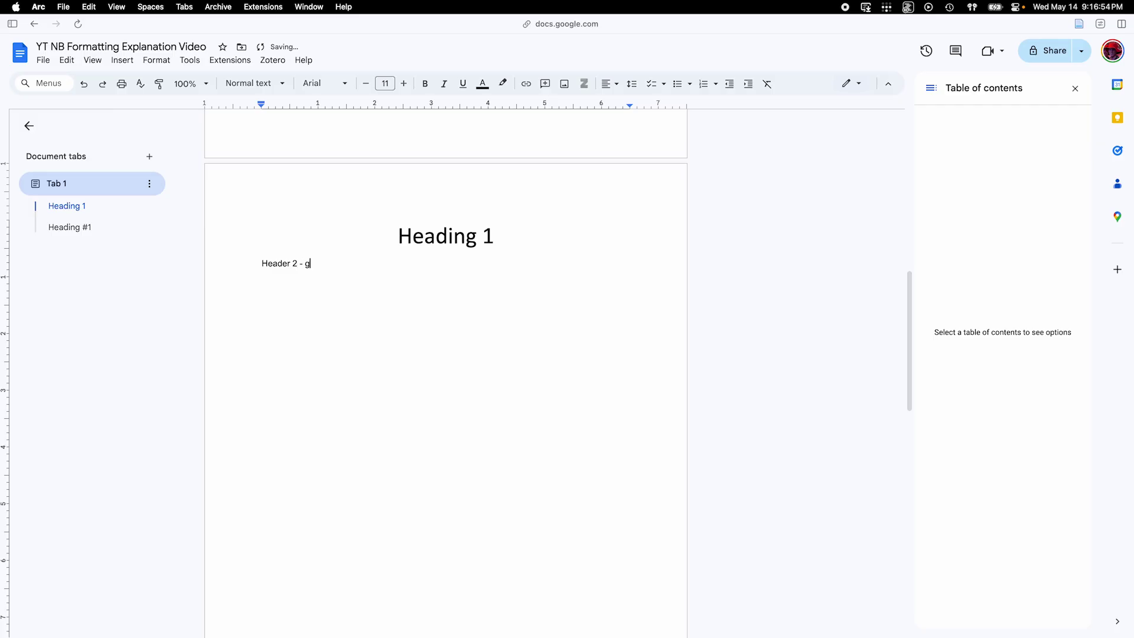
key("alt+shift+Left")
key("alt+shift+Left")
key("alt+shift+Left")
key("alt+shift+Left")
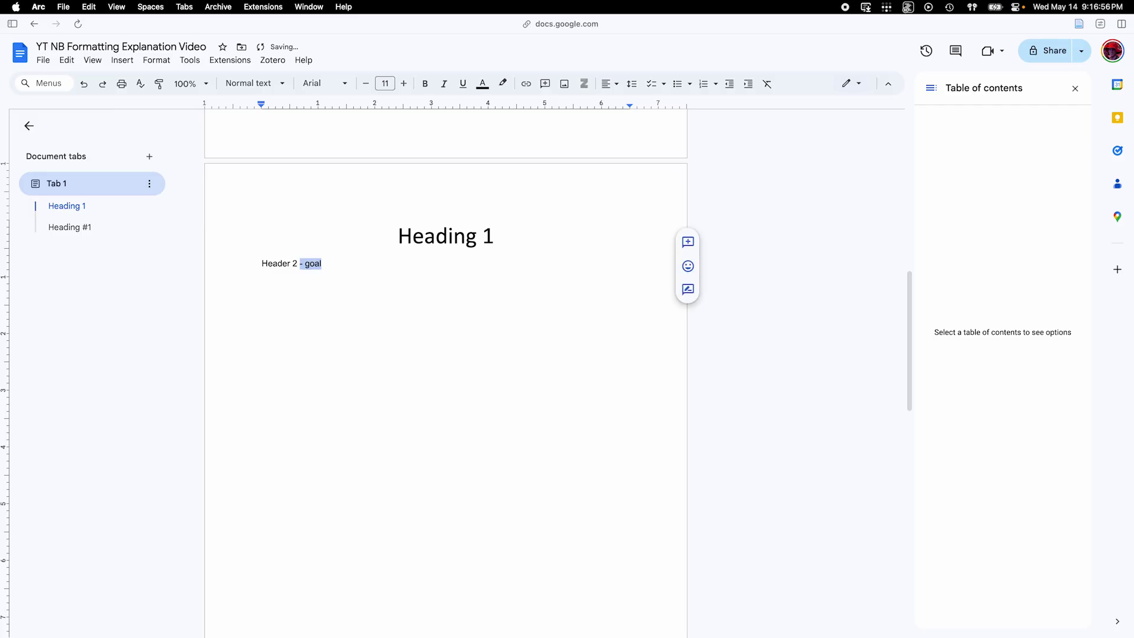
key("super+alt+2")
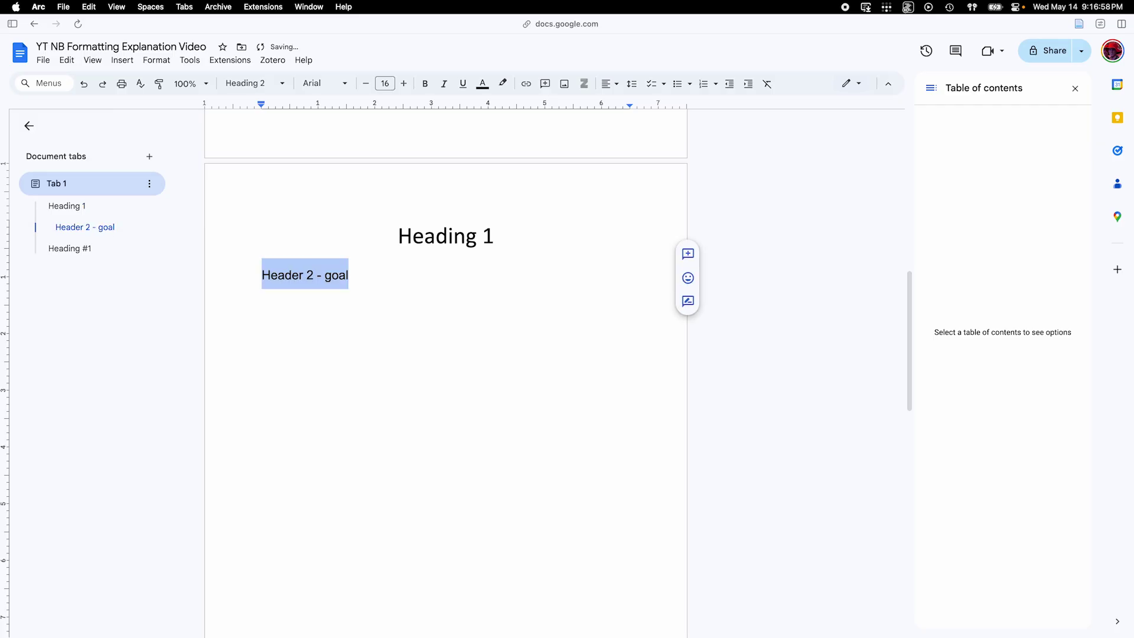
Refresh the table of contents and test its Heading 1 and Header 2 - goal links.
scroll(319, 268, "up", 10)
left_click(319, 190)
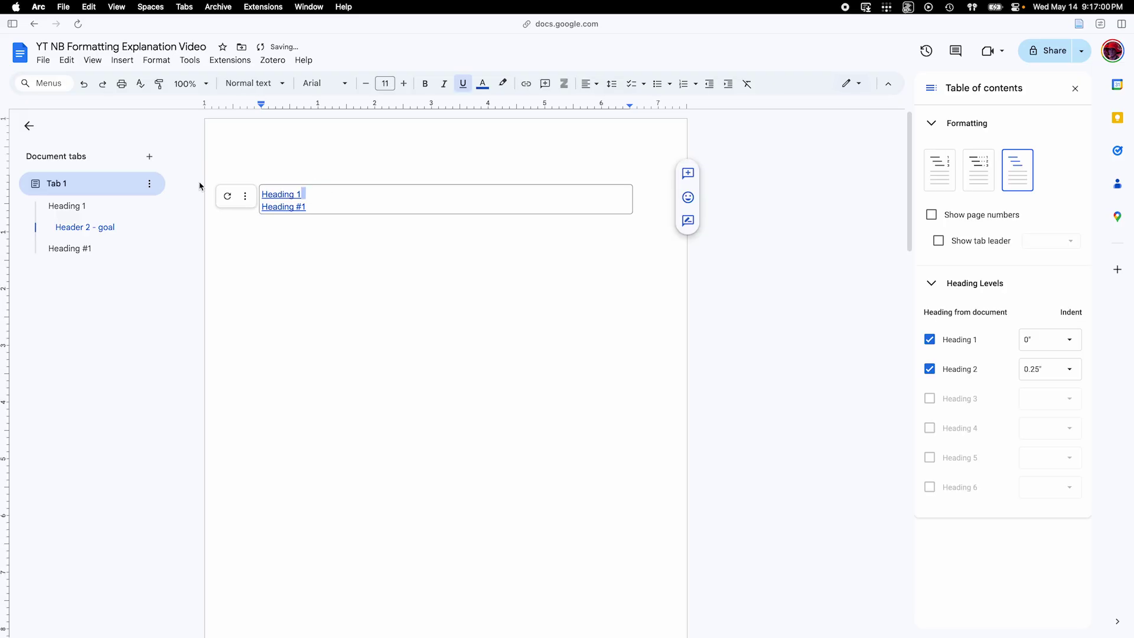
left_click(230, 198)
left_click(332, 207)
left_click(292, 197)
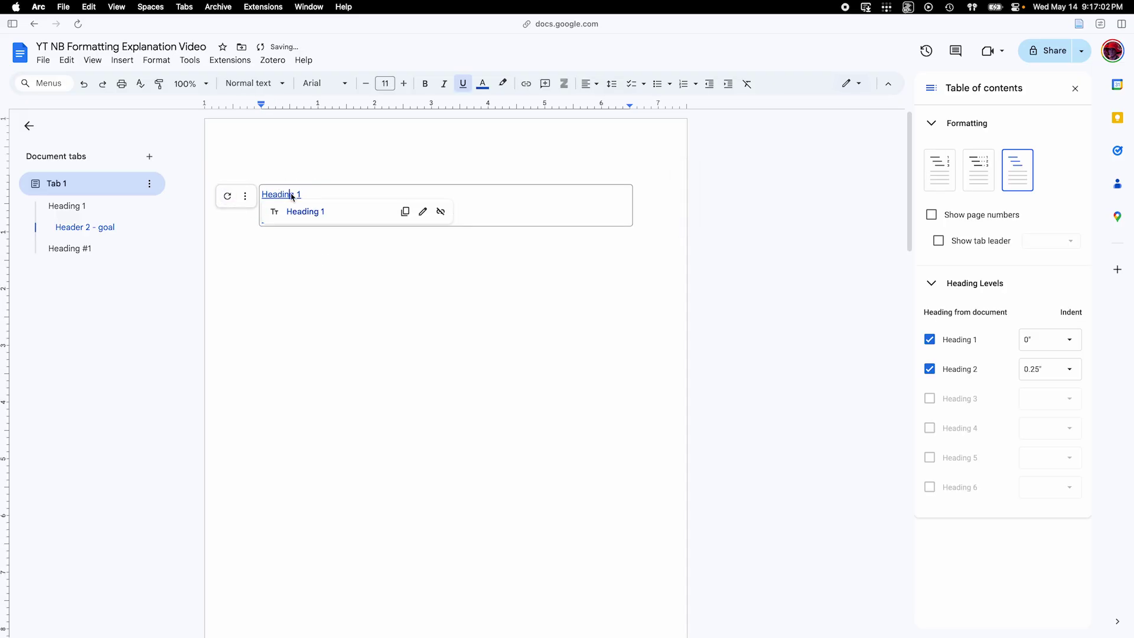
left_click(326, 206)
left_click(325, 205)
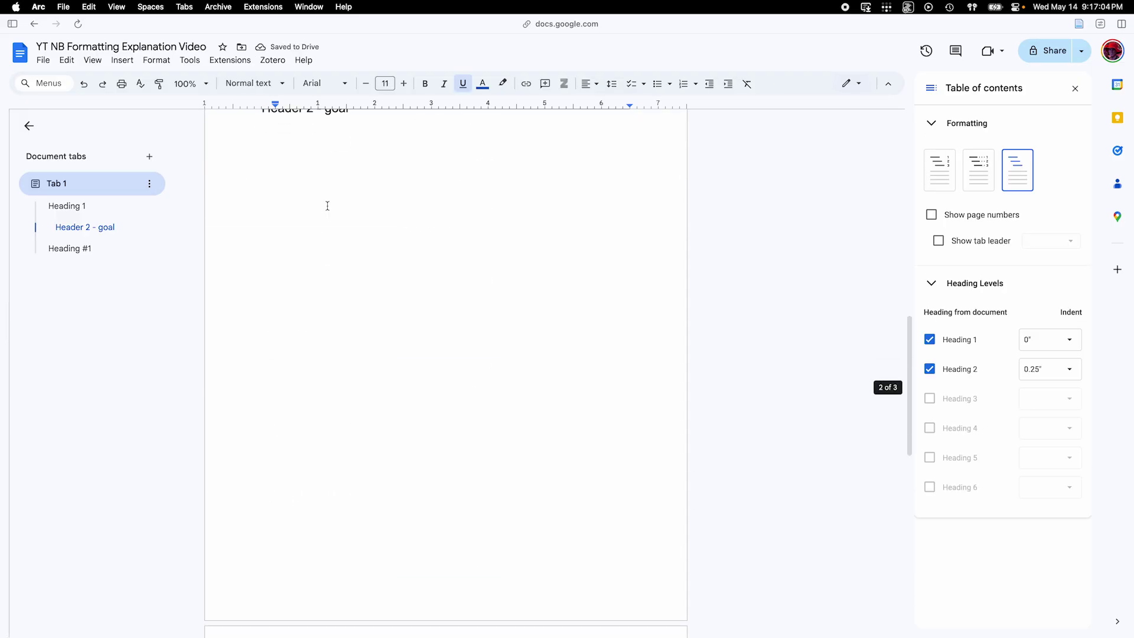
Uncheck Heading 2 under Heading Levels so it stays out of the table of contents.
scroll(481, 266, "up", 10)
left_click(297, 206)
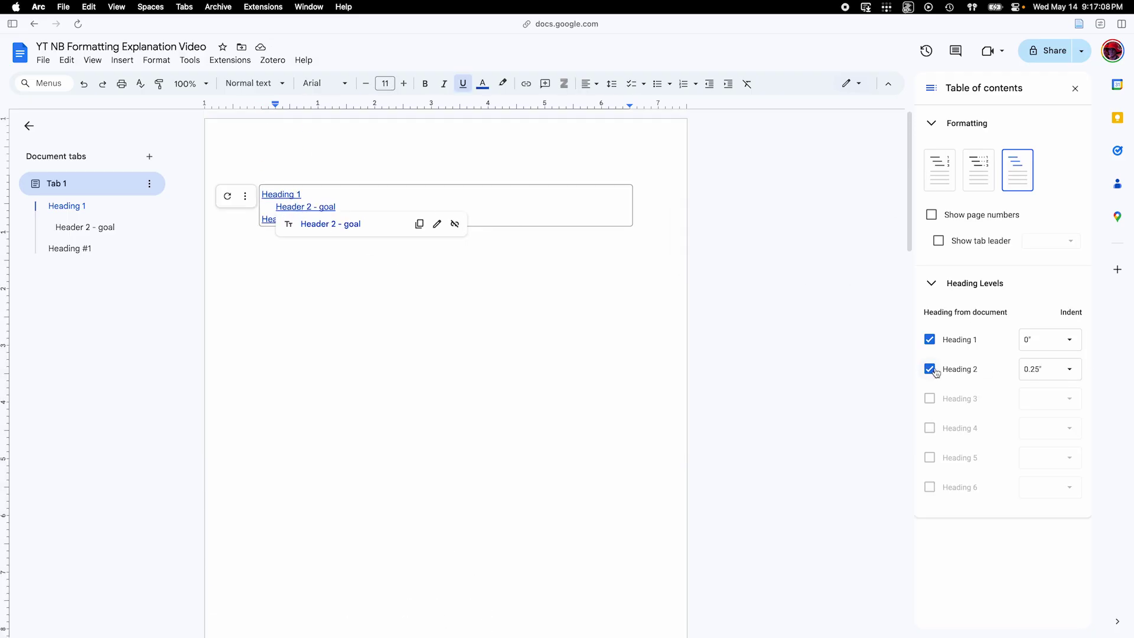
left_click(930, 369)
scroll(423, 299, "down", 15)
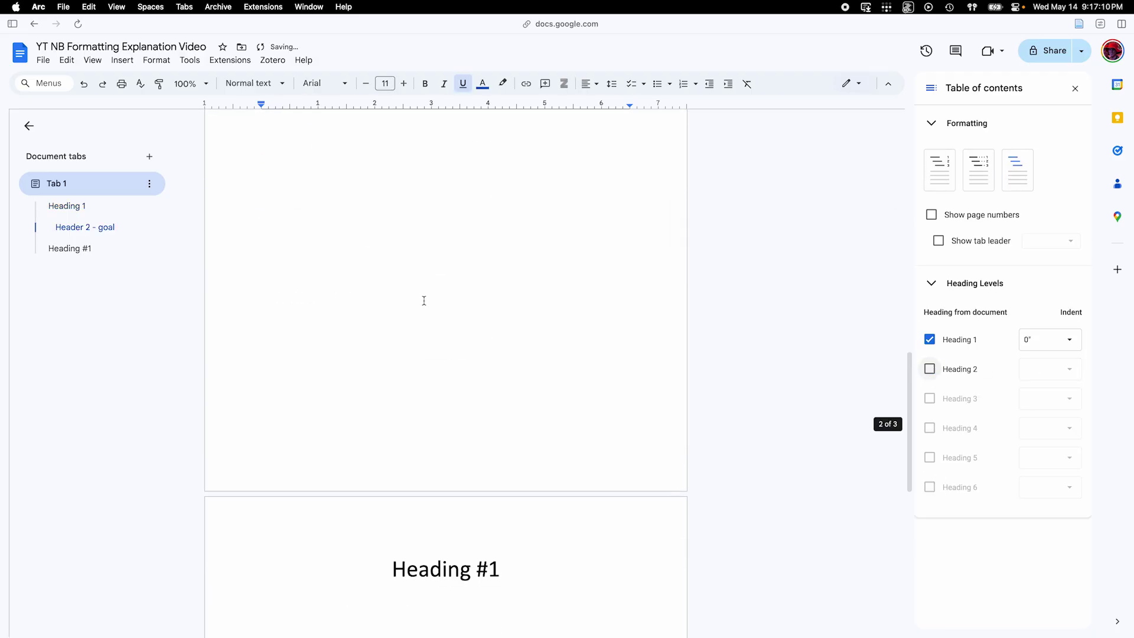
scroll(422, 299, "up", 8)
left_click(387, 331)
Change 'Header' to 'Heading' in the Heading 2 line and start a new line below.
key("Return")
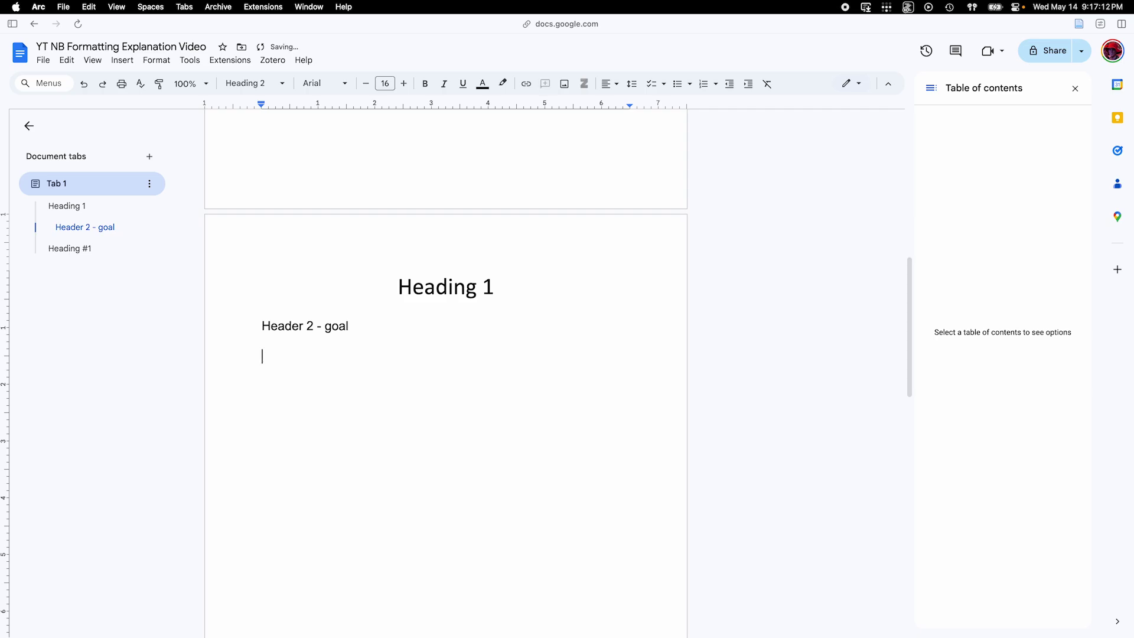
type("Head")
double_click(300, 331)
type("Heading")
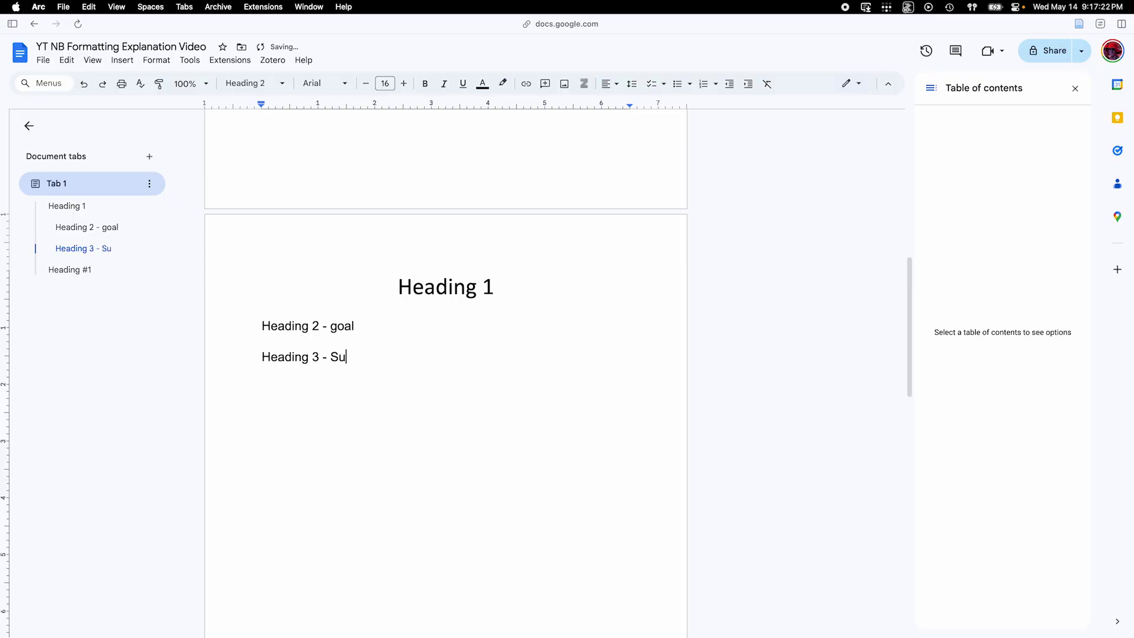
Make the 'Heading 3 - Subtitle' line a Heading 3.
key("shift+alt+Left")
key("shift+alt+Left")
key("shift+alt+Left")
key("shift+alt+Left")
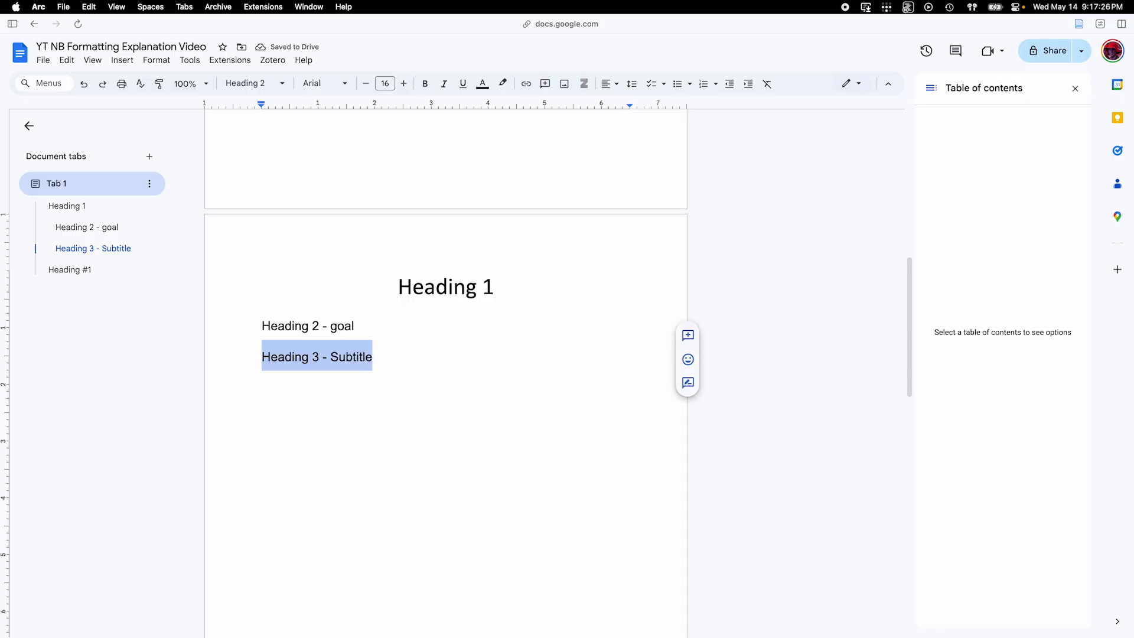
key("super+alt+3")
left_click(254, 82)
mouse_move(277, 235)
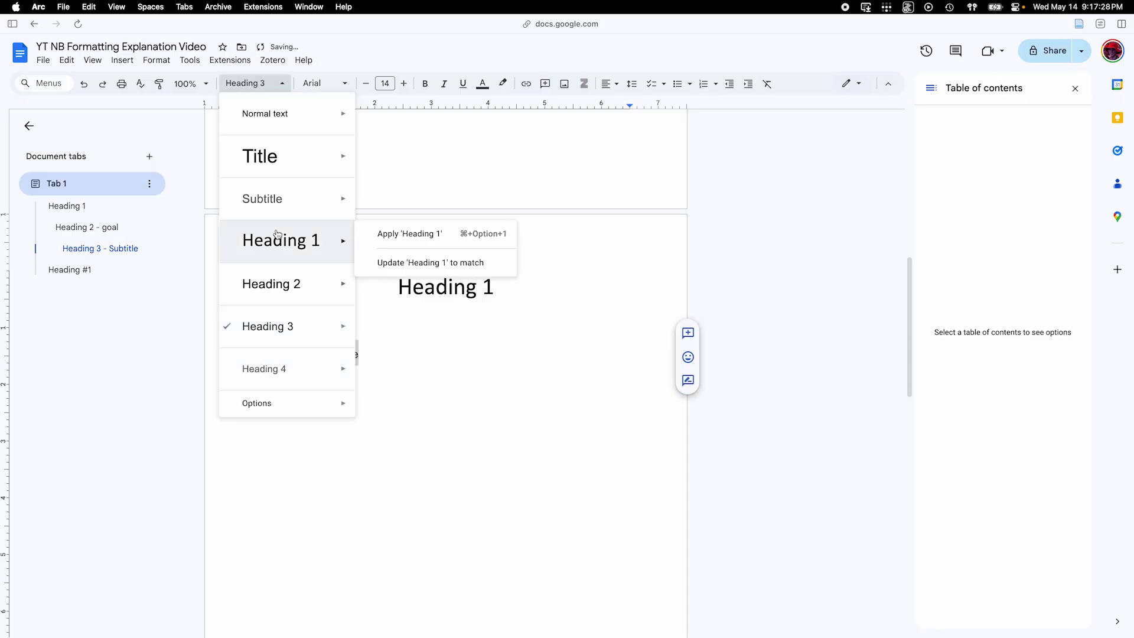
mouse_move(288, 205)
left_click(412, 305)
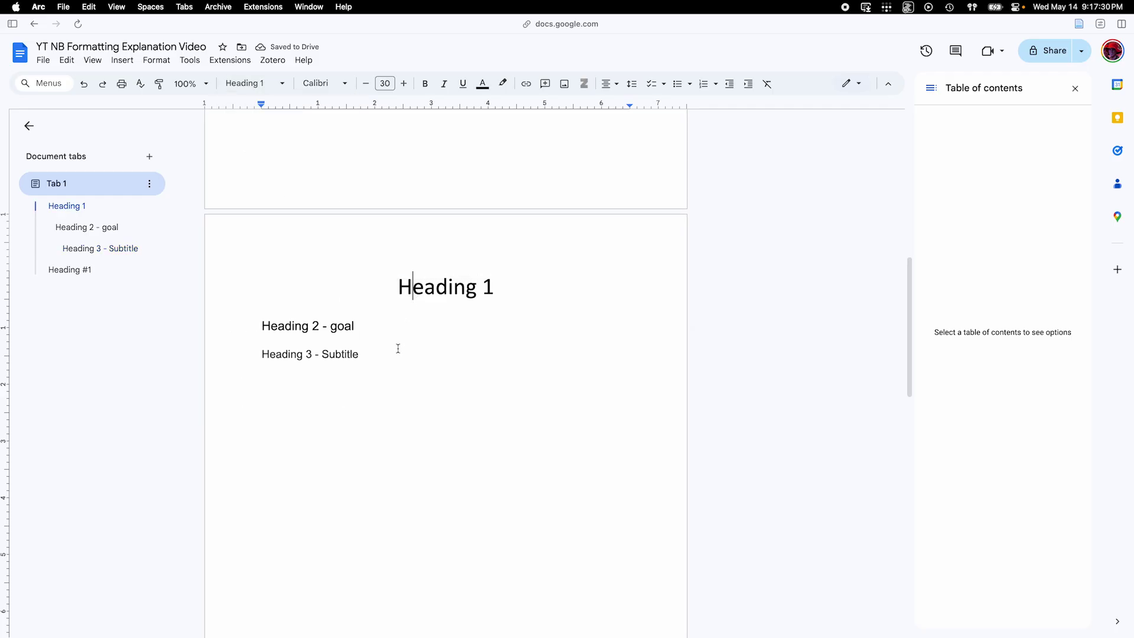
left_click(388, 352)
scroll(388, 353, "up", 10)
Refresh the table of contents and leave only Heading 1 checked under Heading Levels.
left_click(298, 198)
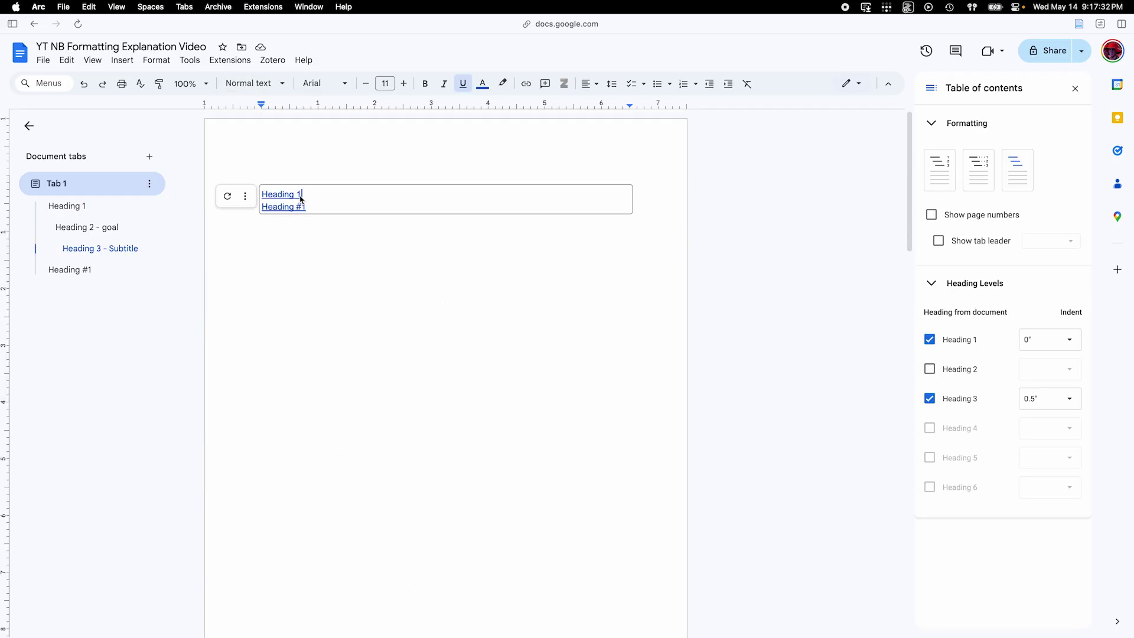
left_click(227, 196)
left_click(330, 206)
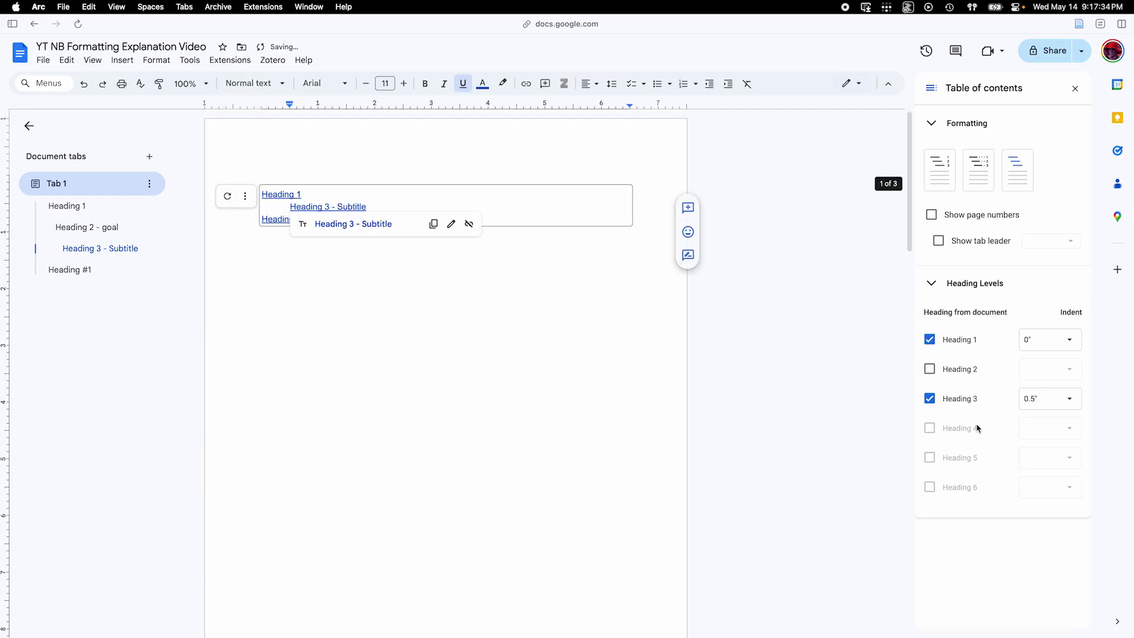
left_click(929, 398)
left_click(930, 369)
left_click(930, 398)
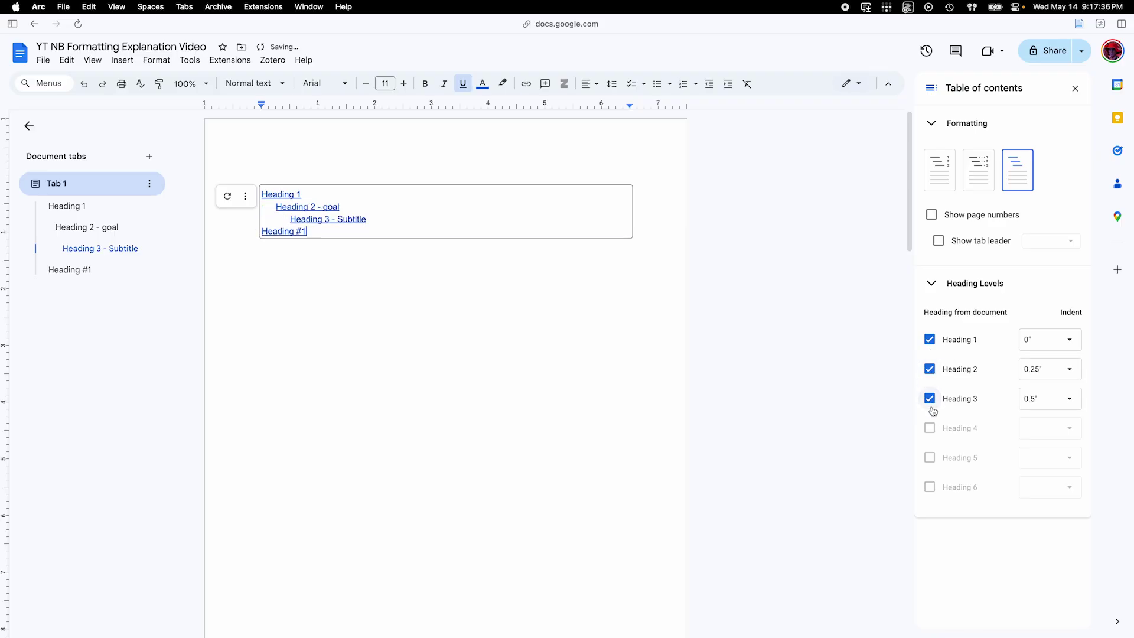
left_click(930, 369)
left_click(929, 397)
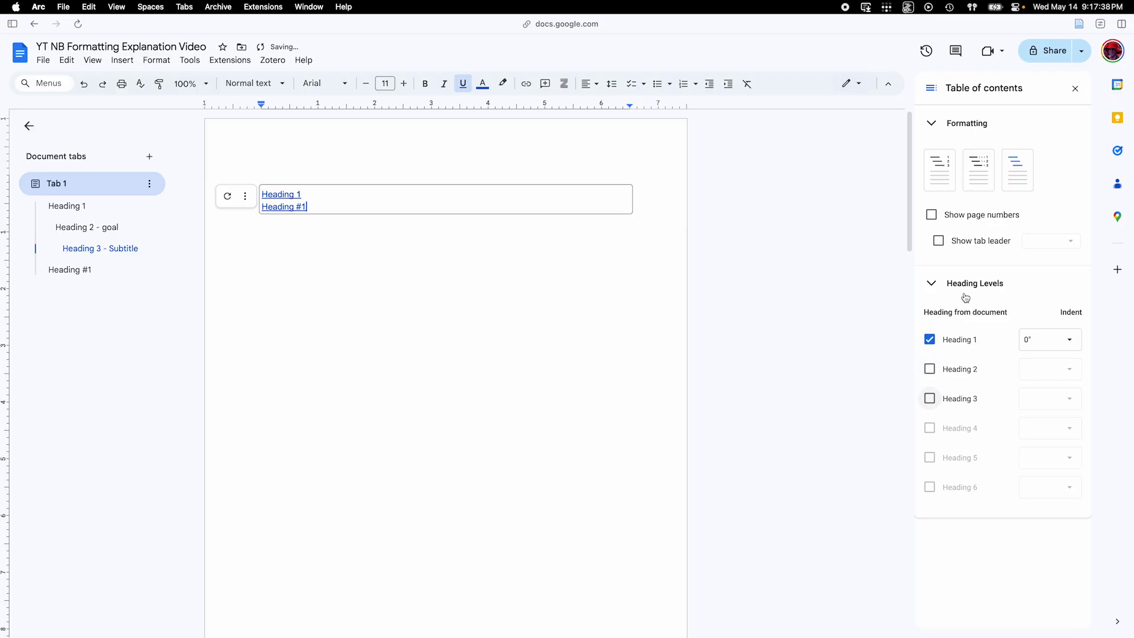
Keep page numbers shown in the table of contents, without dotted leaders.
left_click(939, 242)
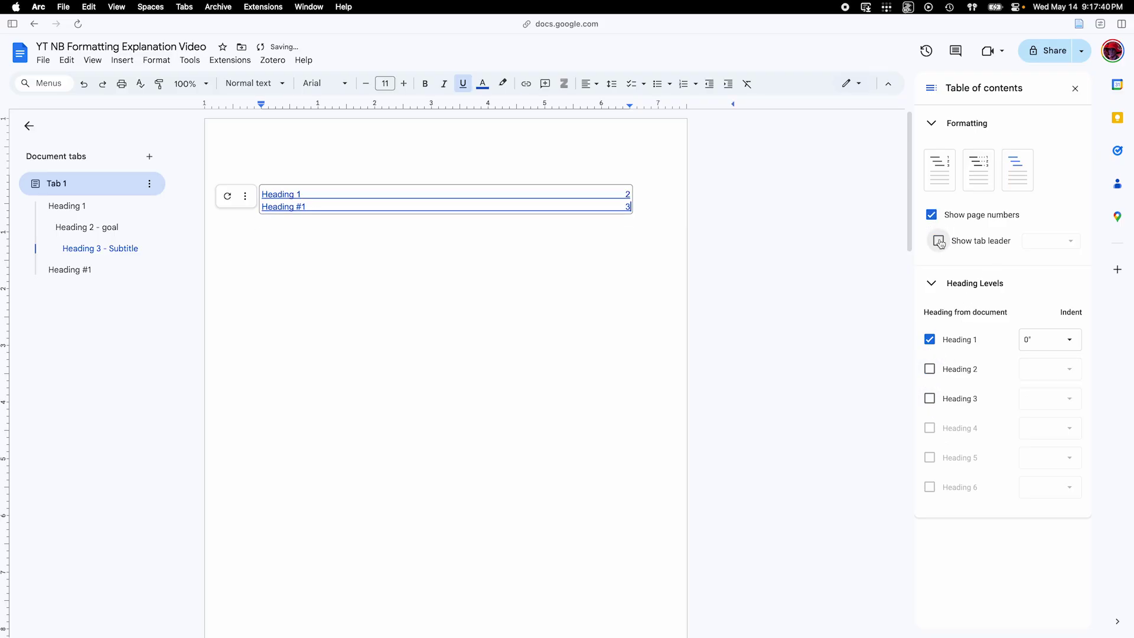
left_click(939, 242)
left_click(931, 215)
left_click(932, 215)
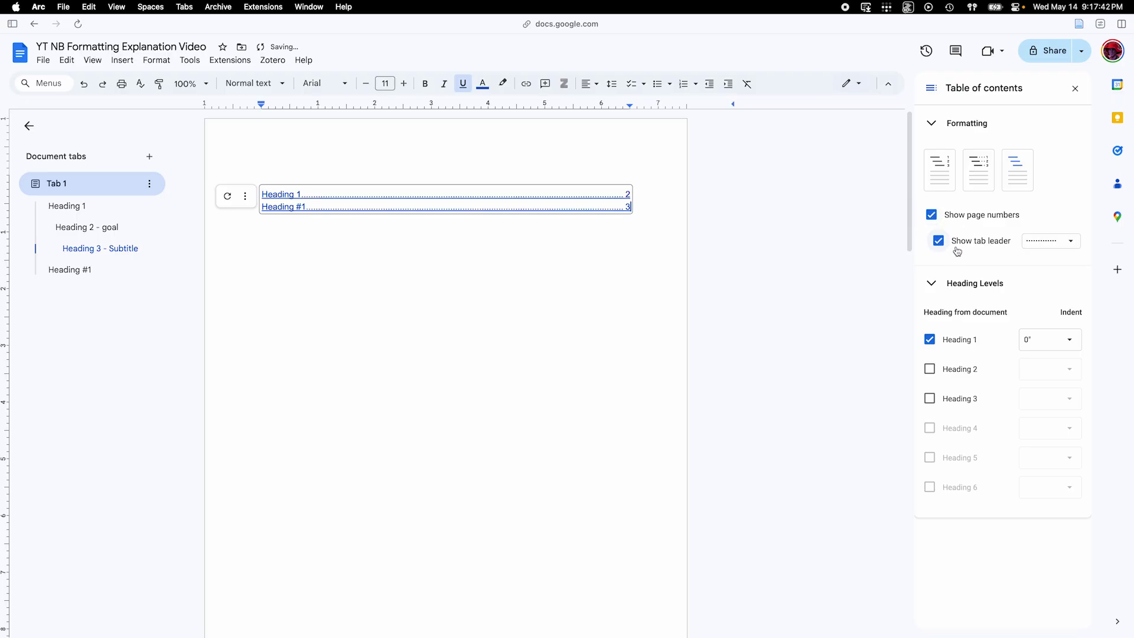
left_click(939, 242)
scroll(593, 364, "down", 20)
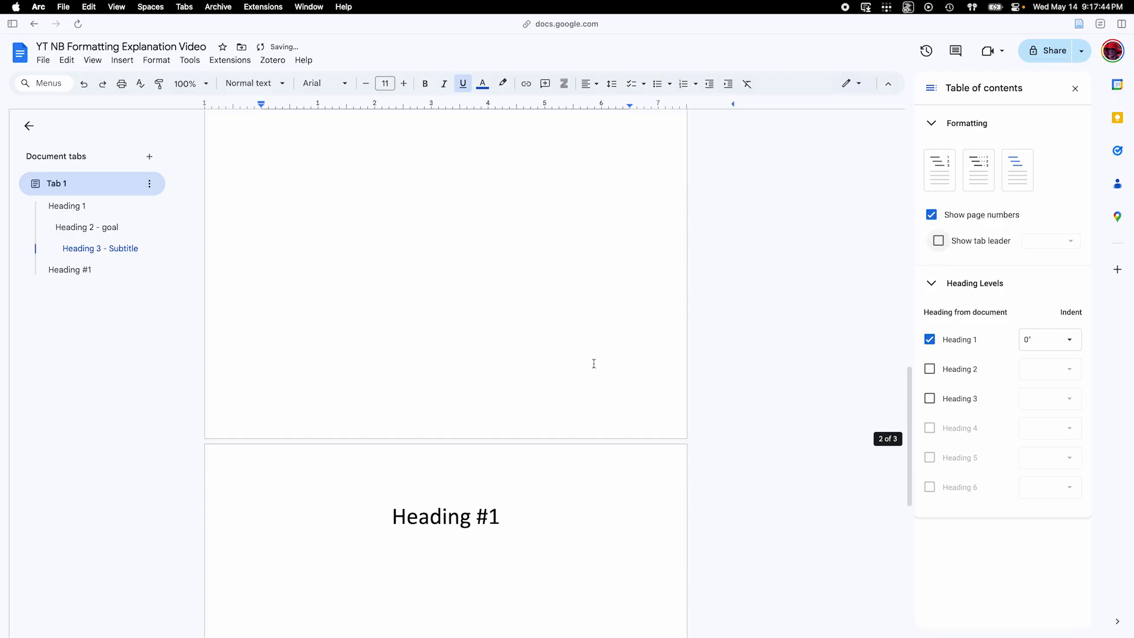
scroll(594, 363, "up", 20)
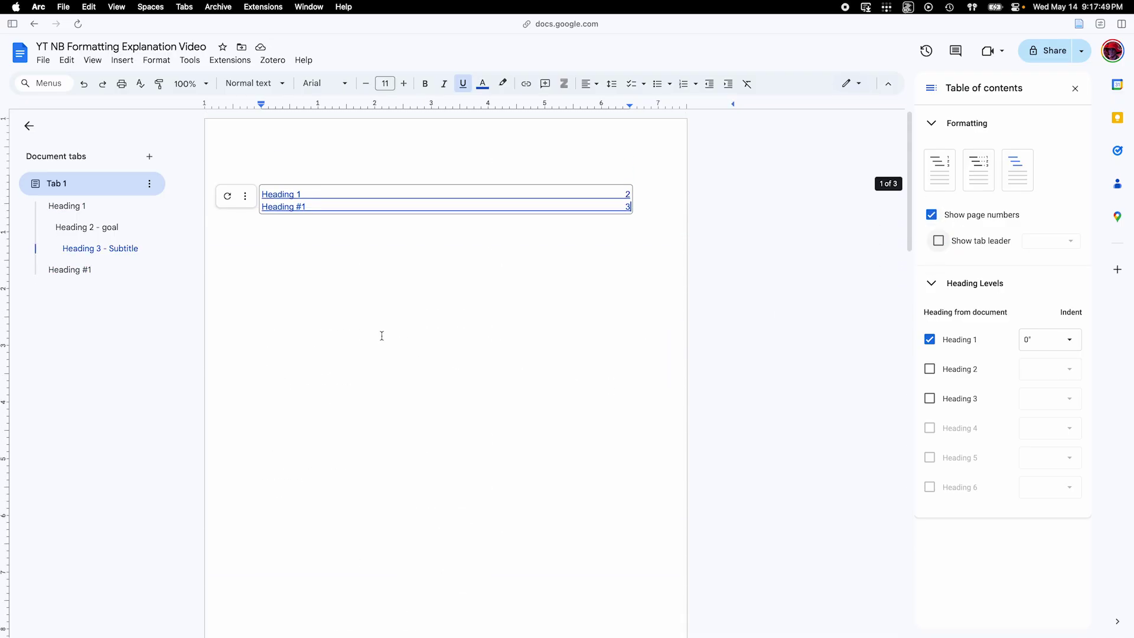
scroll(380, 334, "down", 7)
scroll(382, 335, "down", 5)
Add and then remove an empty line under Heading 3 - Subtitle.
left_click(375, 171)
key("Return")
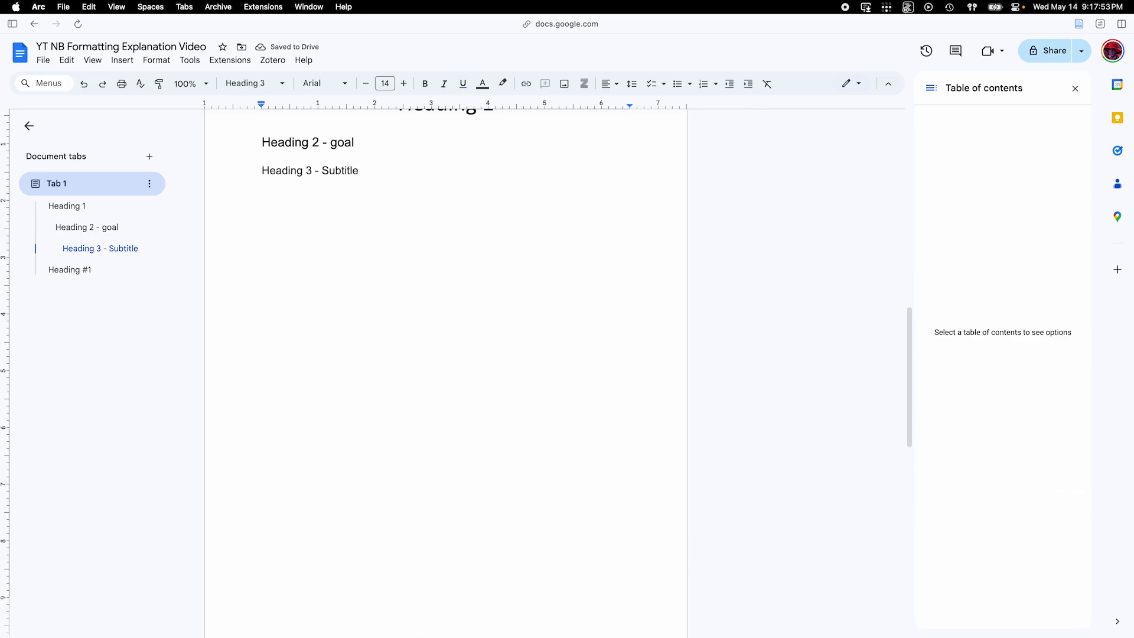
key("Return")
key("BackSpace")
Review Heading 2 - goal's paragraph spacing, then switch to the Final 2654E Echo notebook.
left_click(276, 135)
left_click(631, 84)
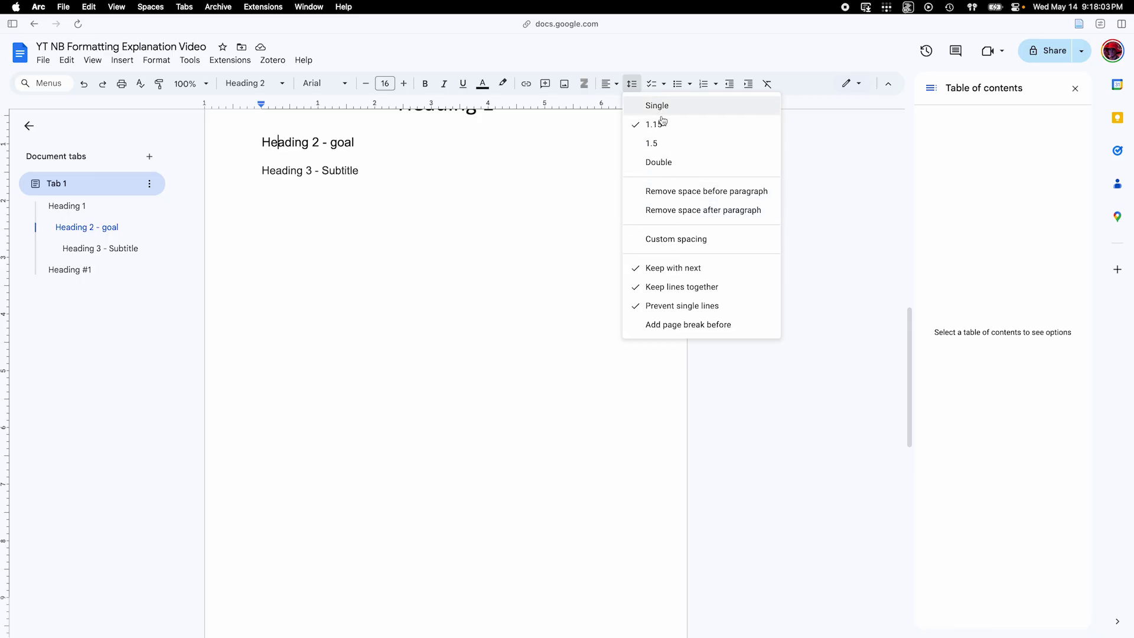
left_click(457, 308)
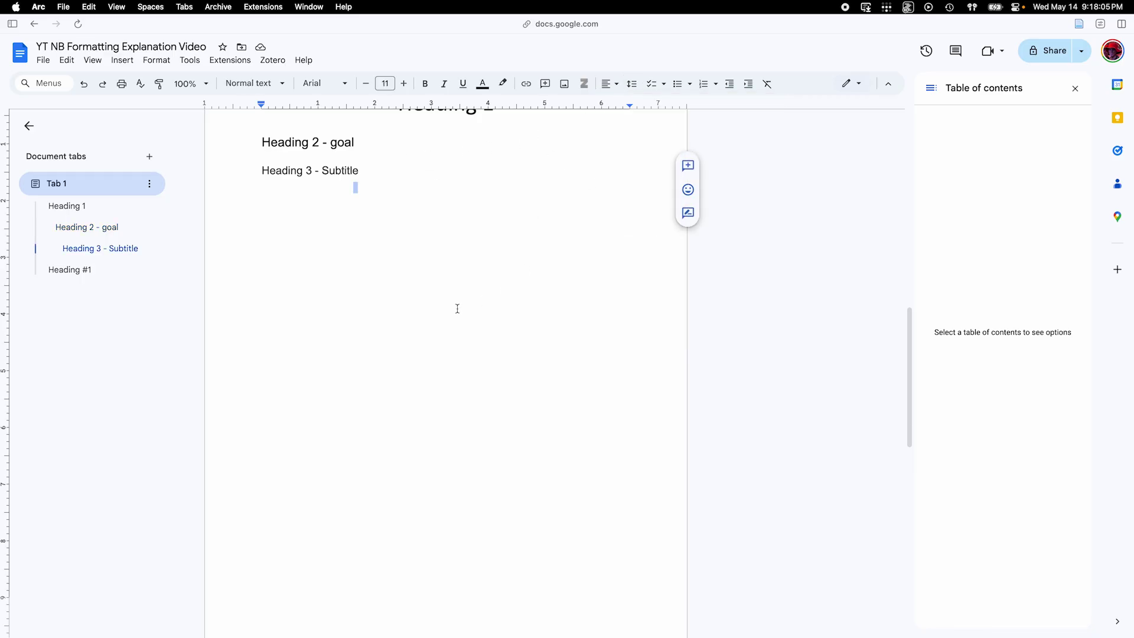
scroll(437, 284, "up", 4)
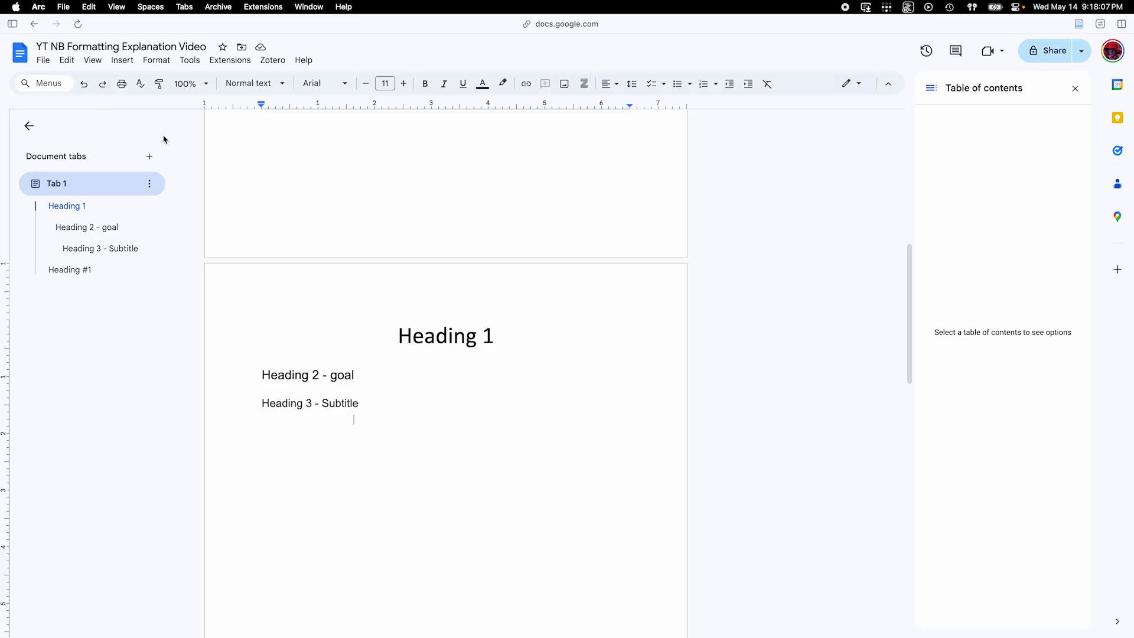
key("ctrl+Tab")
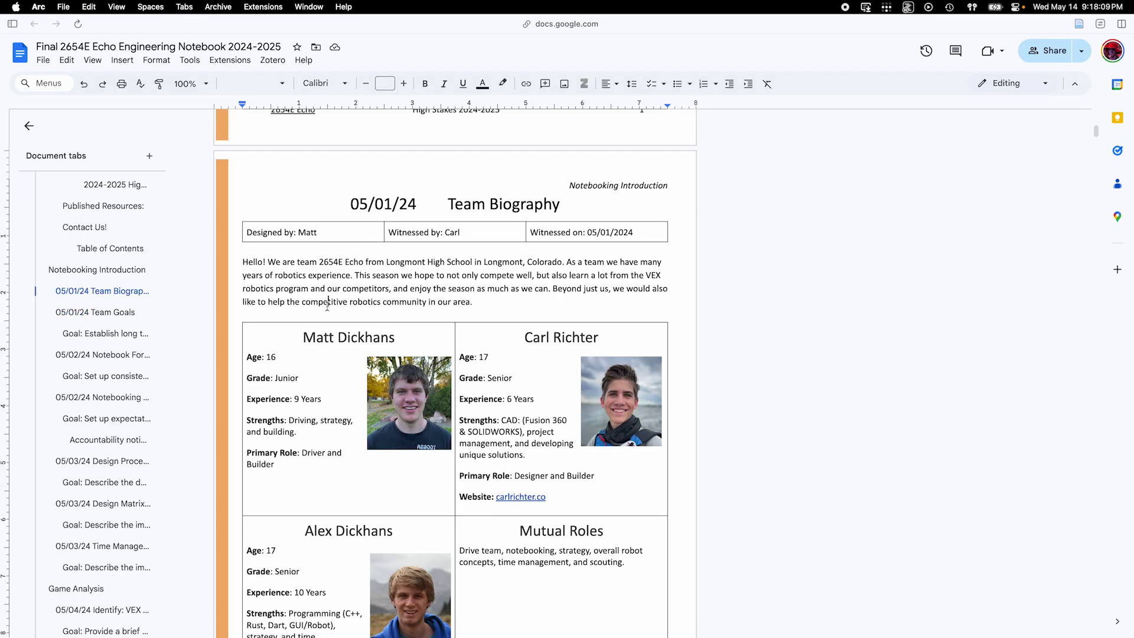
triple_click(423, 299)
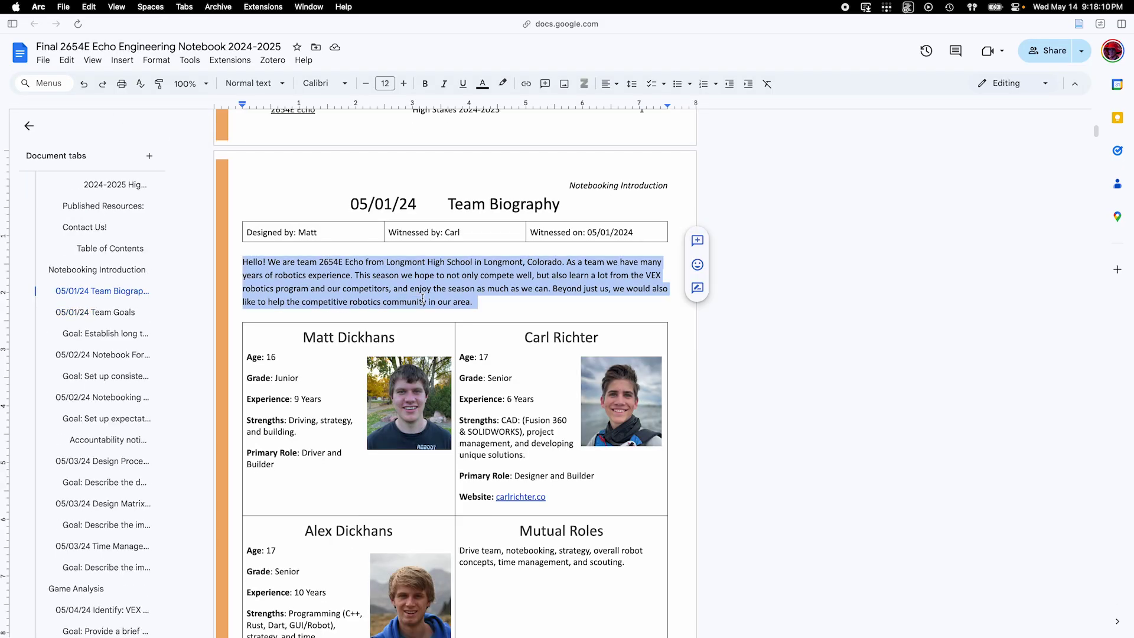
left_click(631, 89)
left_click(667, 169)
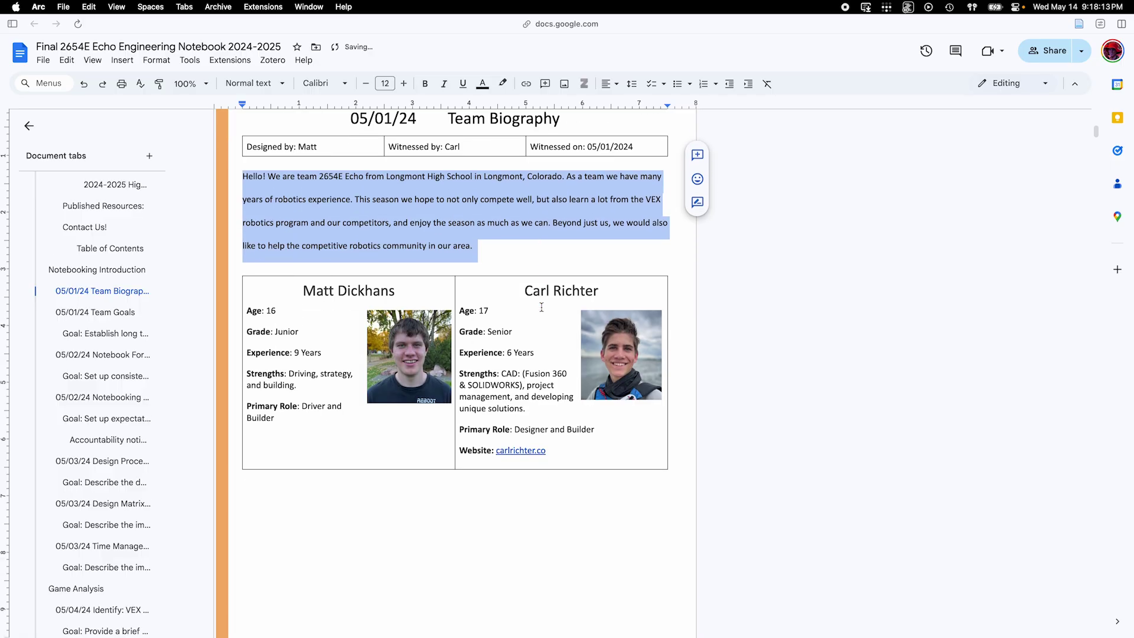
scroll(541, 307, "up", 4)
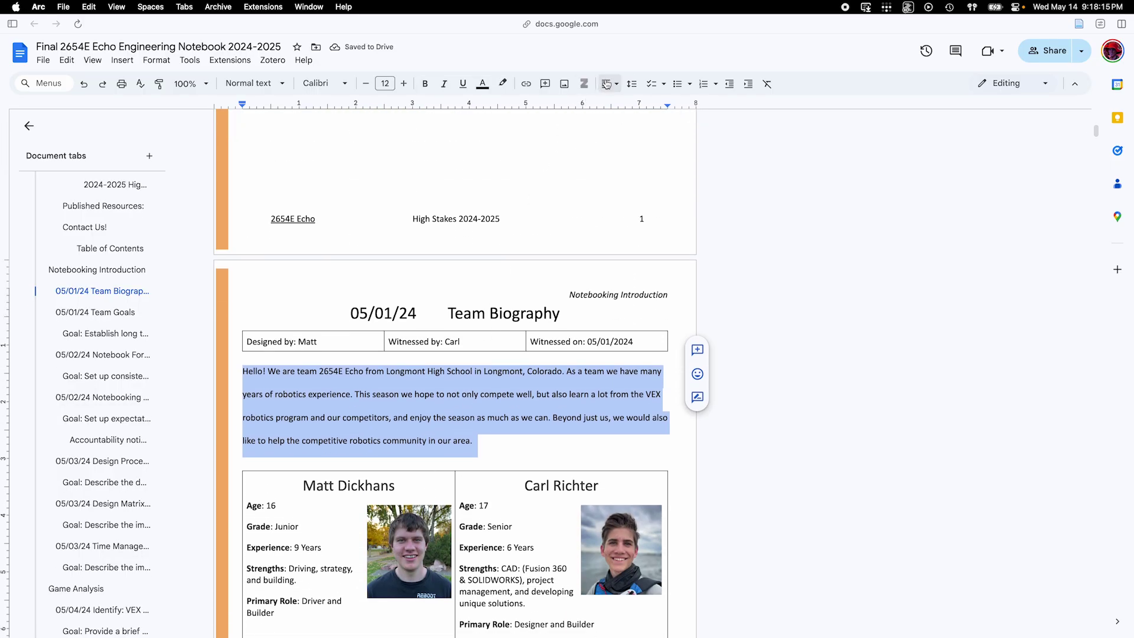
left_click(631, 83)
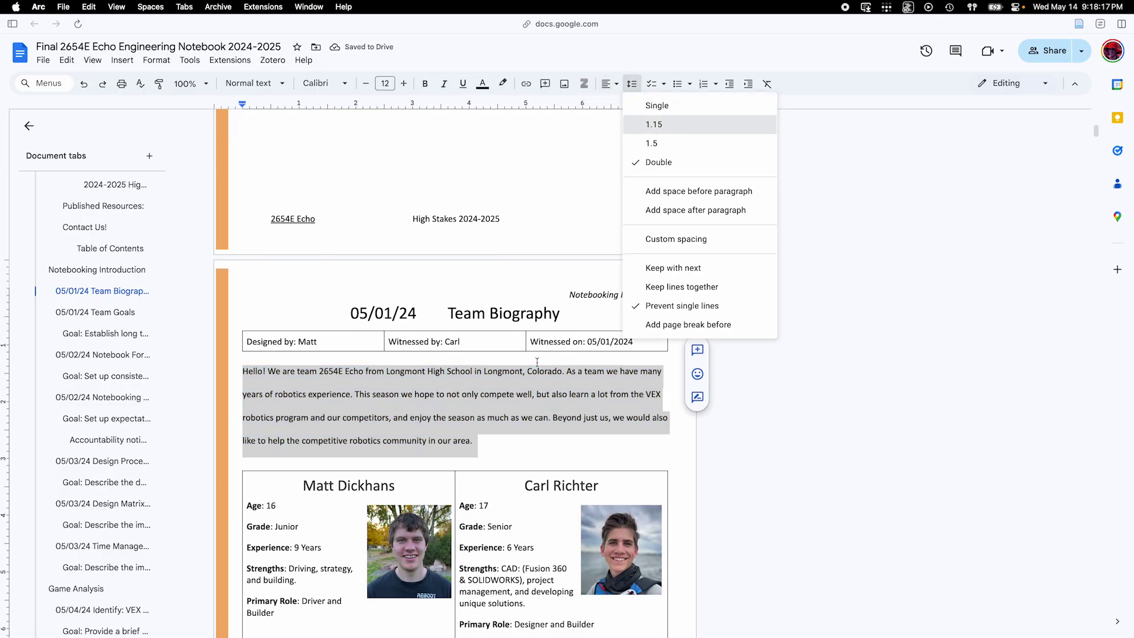
left_click(654, 124)
left_click(632, 83)
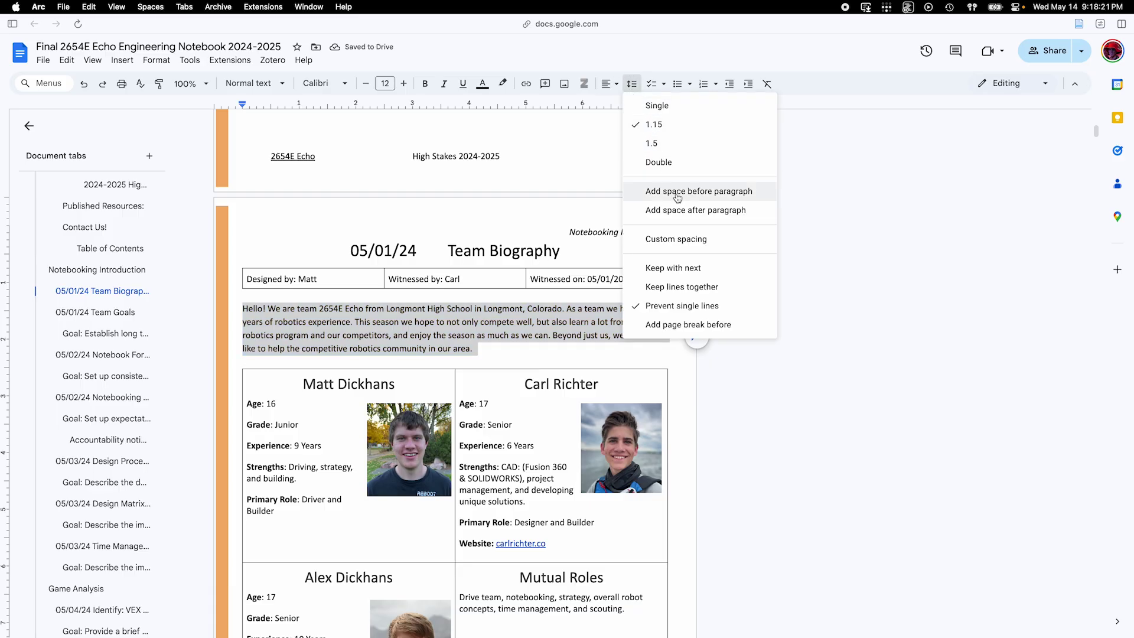
left_click(678, 192)
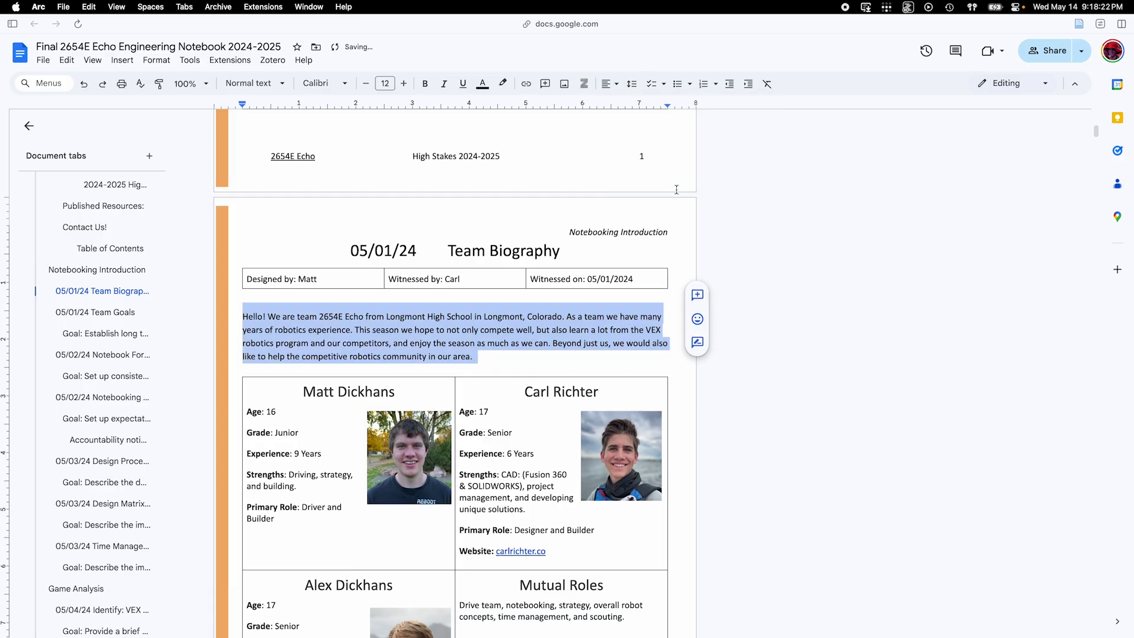
left_click(632, 84)
left_click(680, 192)
scroll(638, 255, "down", 6)
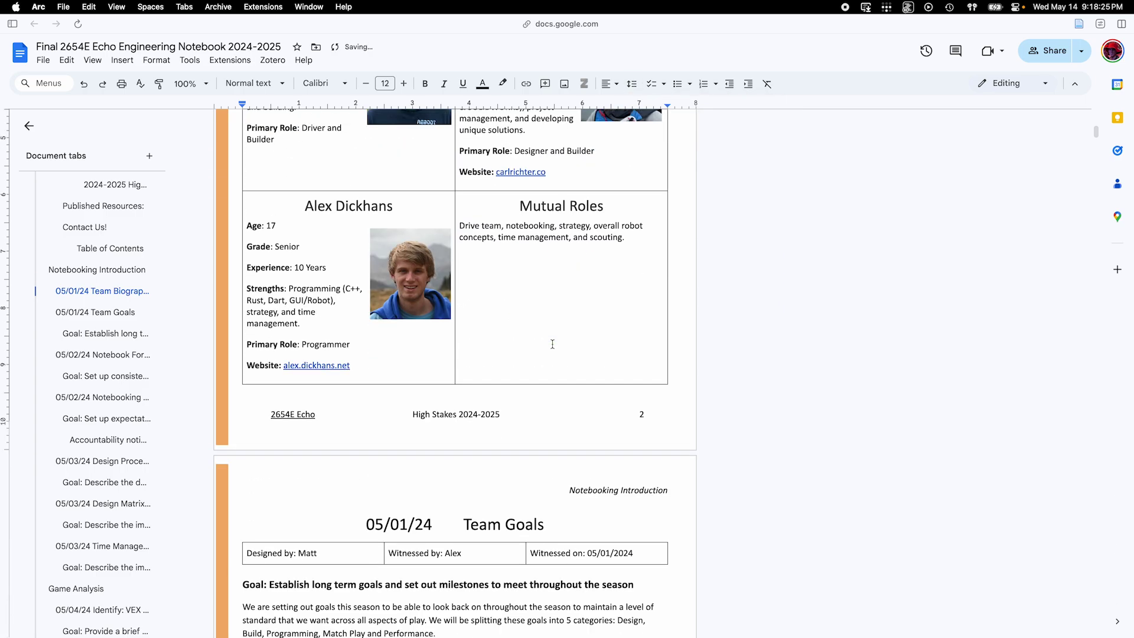
scroll(552, 344, "up", 5)
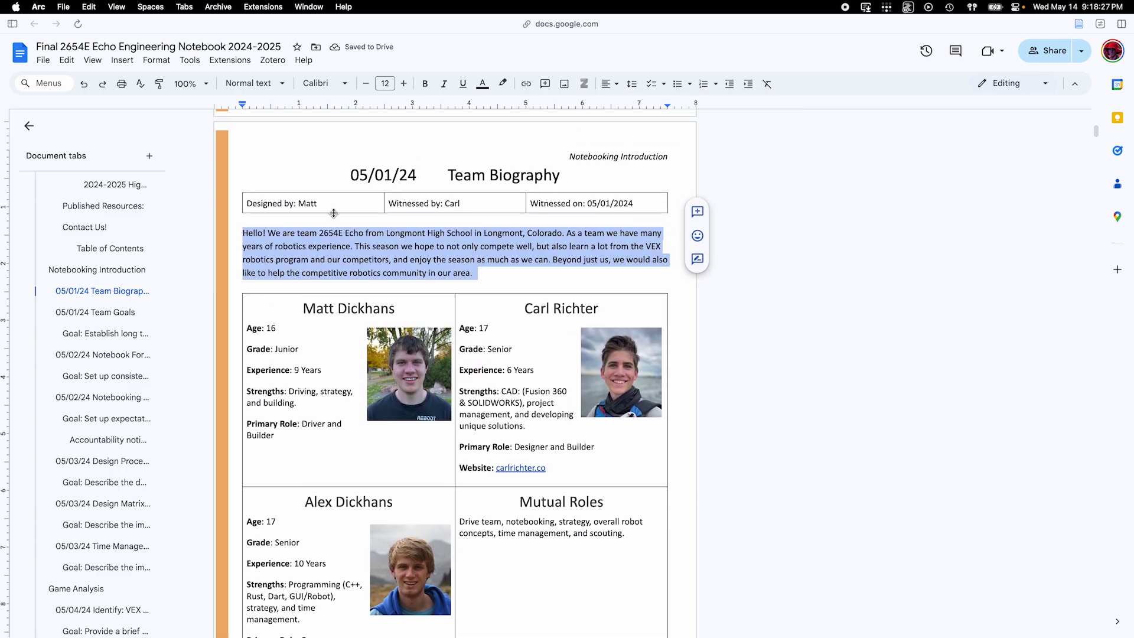
scroll(399, 366, "down", 20)
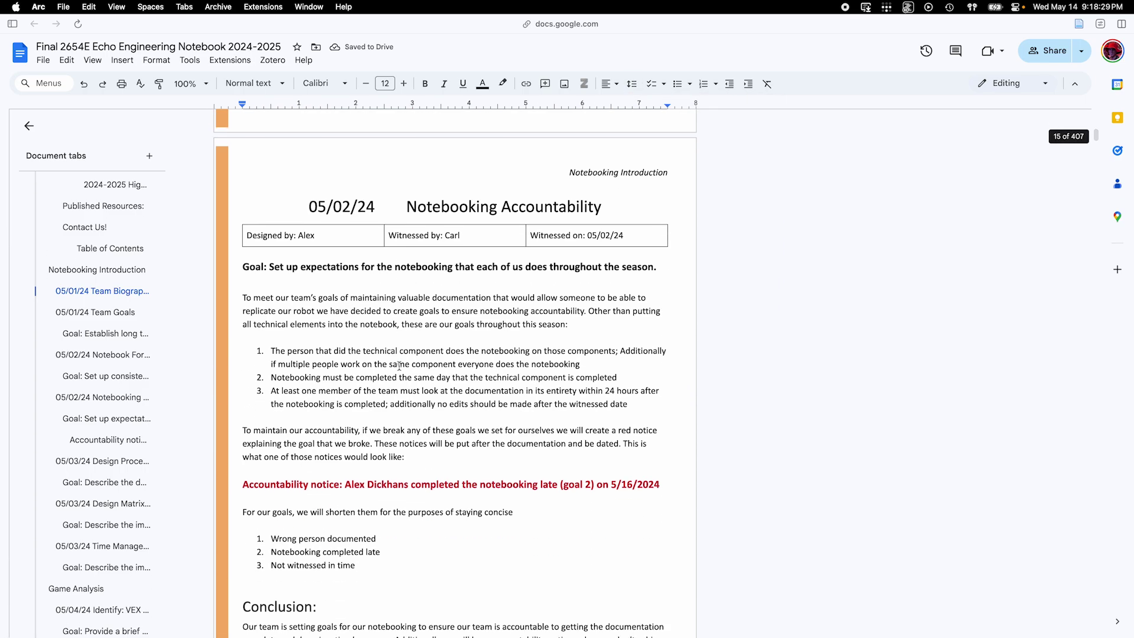
Delete the blank line under the Notebooking Accountability Goal heading.
scroll(399, 365, "down", 3)
scroll(355, 266, "up", 1)
left_click(290, 219)
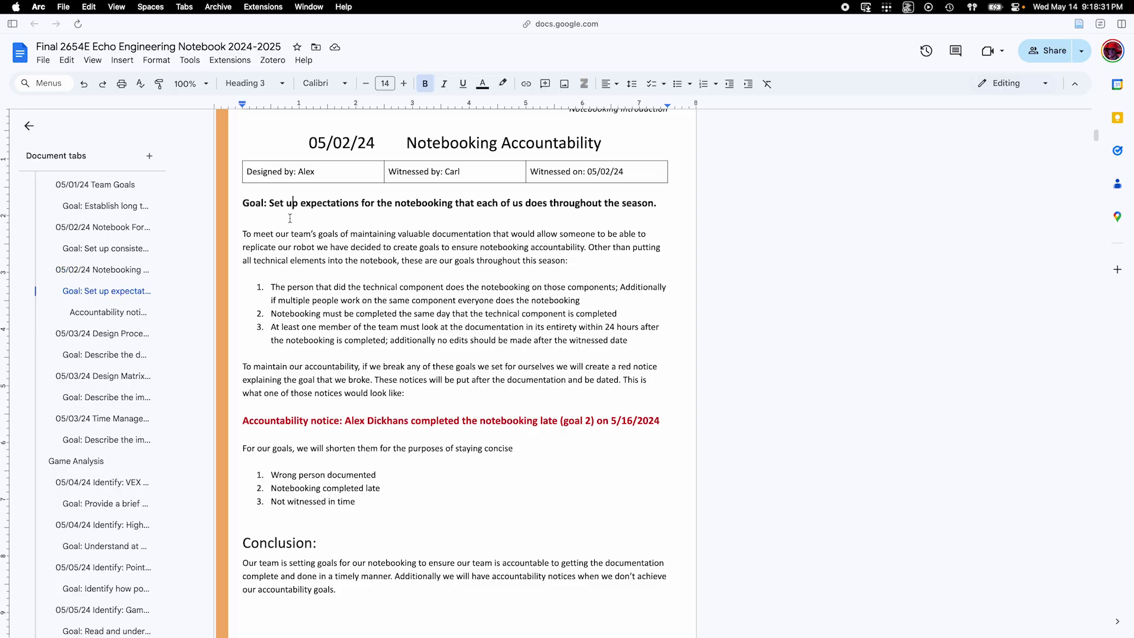
left_click(290, 218)
left_click(280, 202)
left_click(295, 230)
left_click(295, 223)
key("BackSpace")
Add space before the intro body paragraph.
left_click(274, 222)
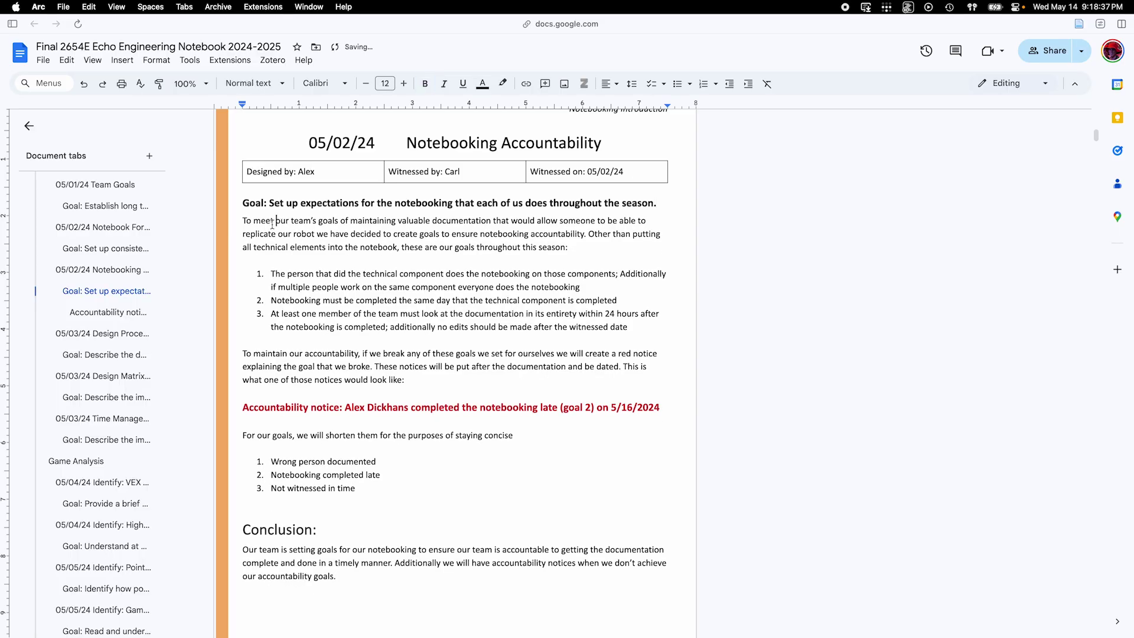
left_click(632, 84)
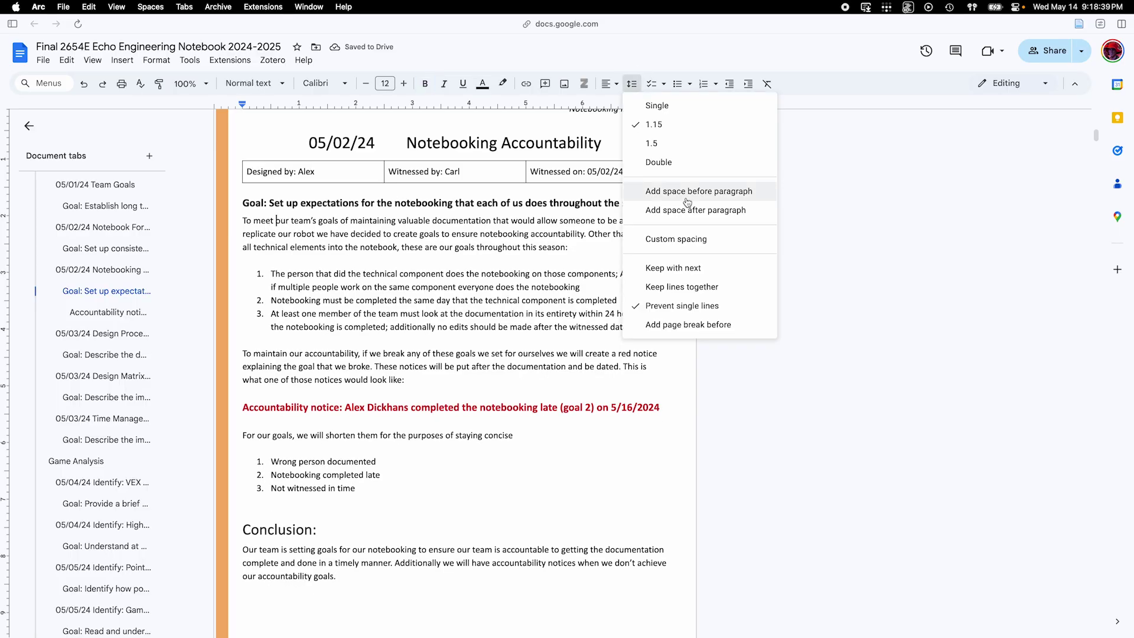
left_click(694, 191)
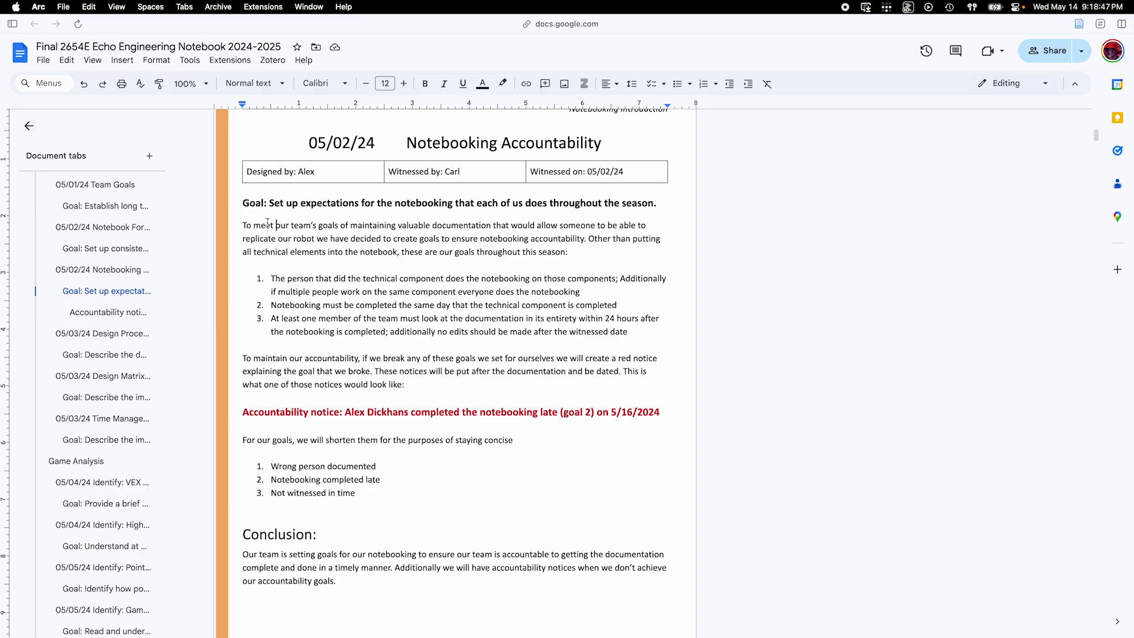
Back in the YT NB document, preview it as a PDF and close without saving.
key("ctrl+Tab")
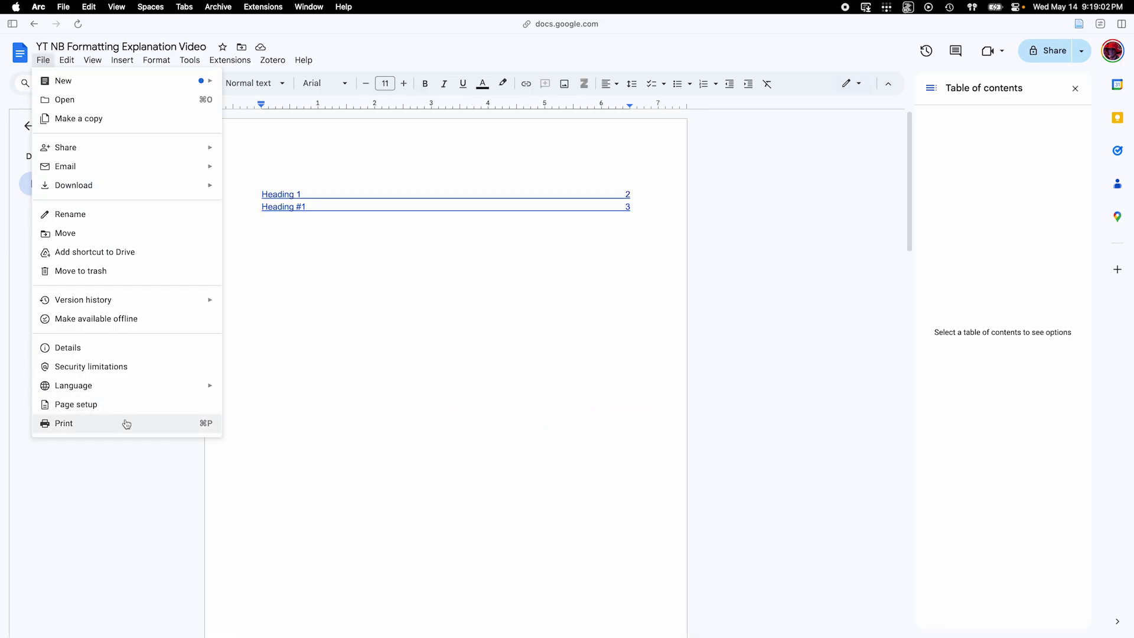
left_click(124, 423)
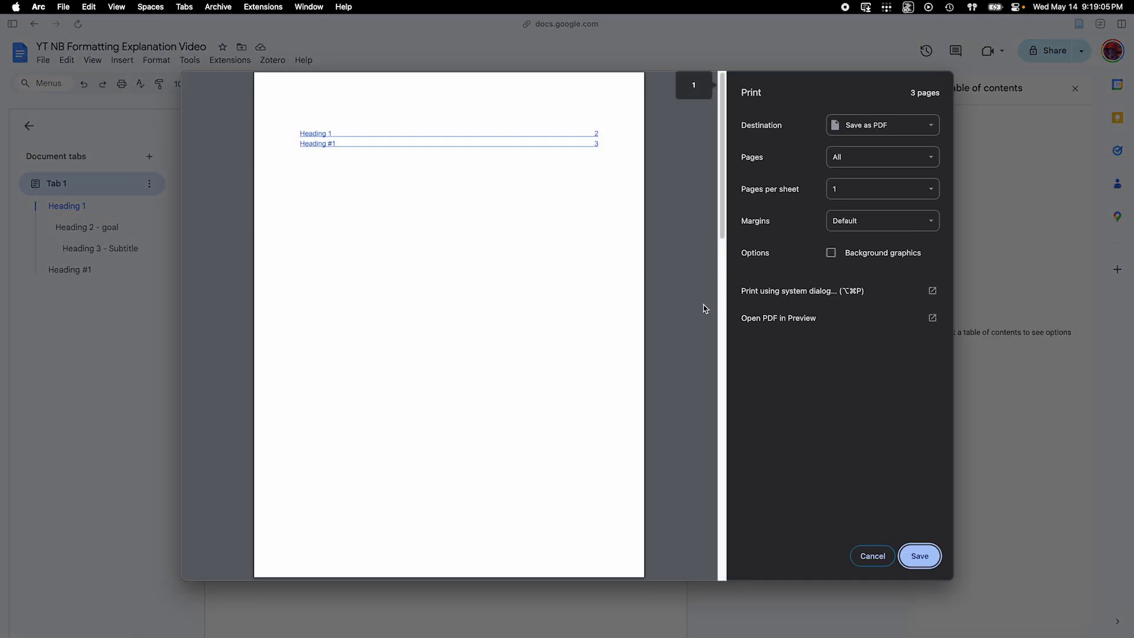
scroll(418, 261, "down", 10)
scroll(418, 260, "up", 10)
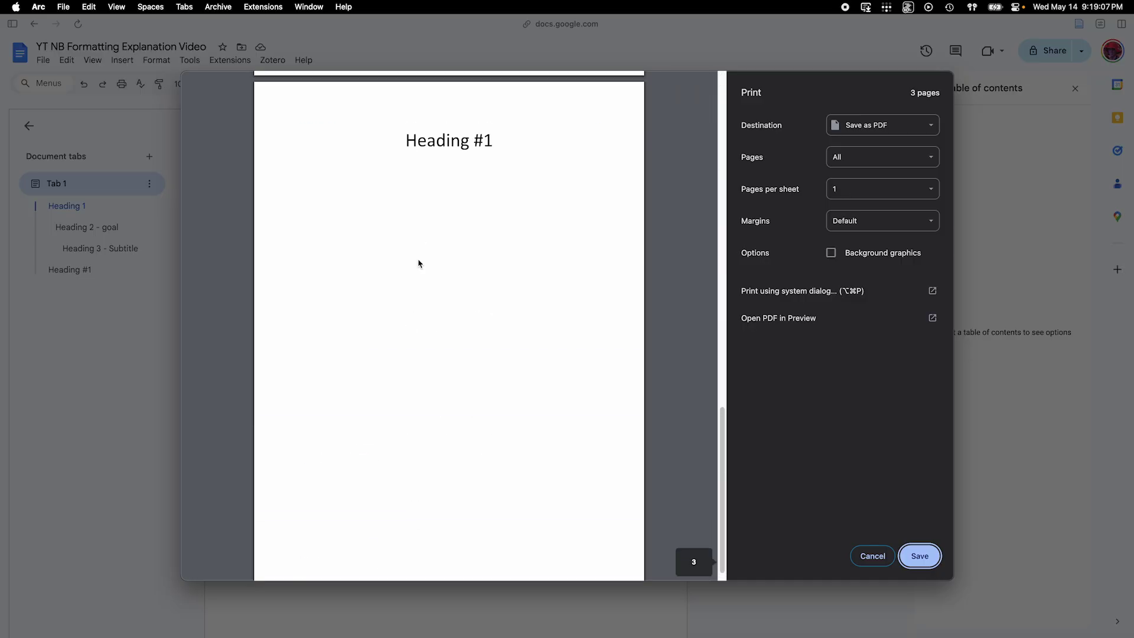
left_click(872, 554)
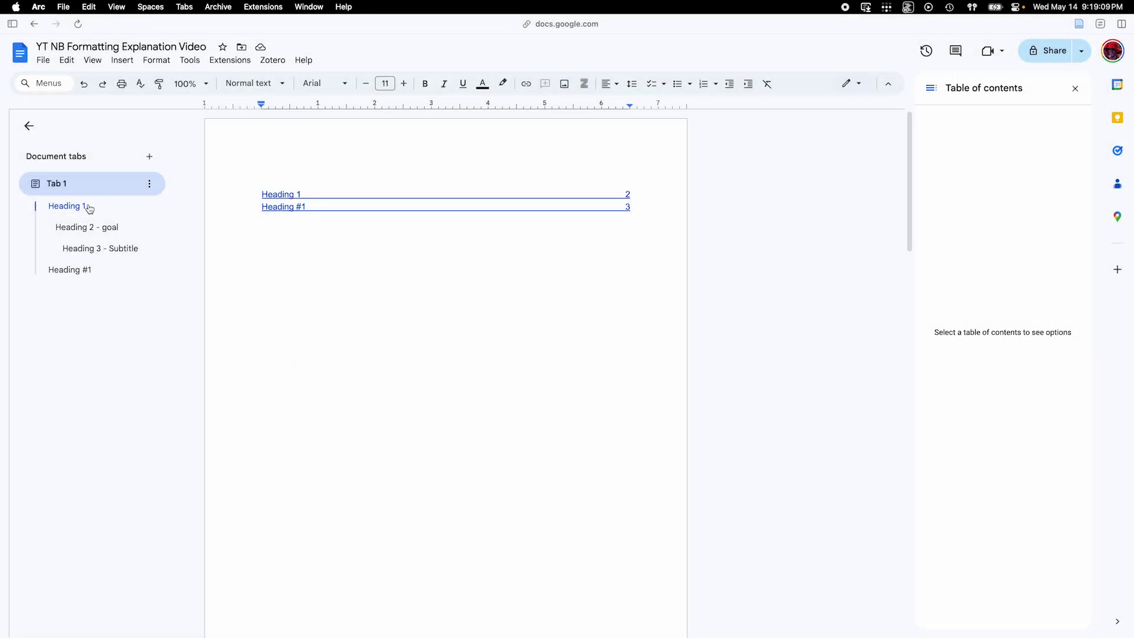
left_click(43, 60)
mouse_move(111, 189)
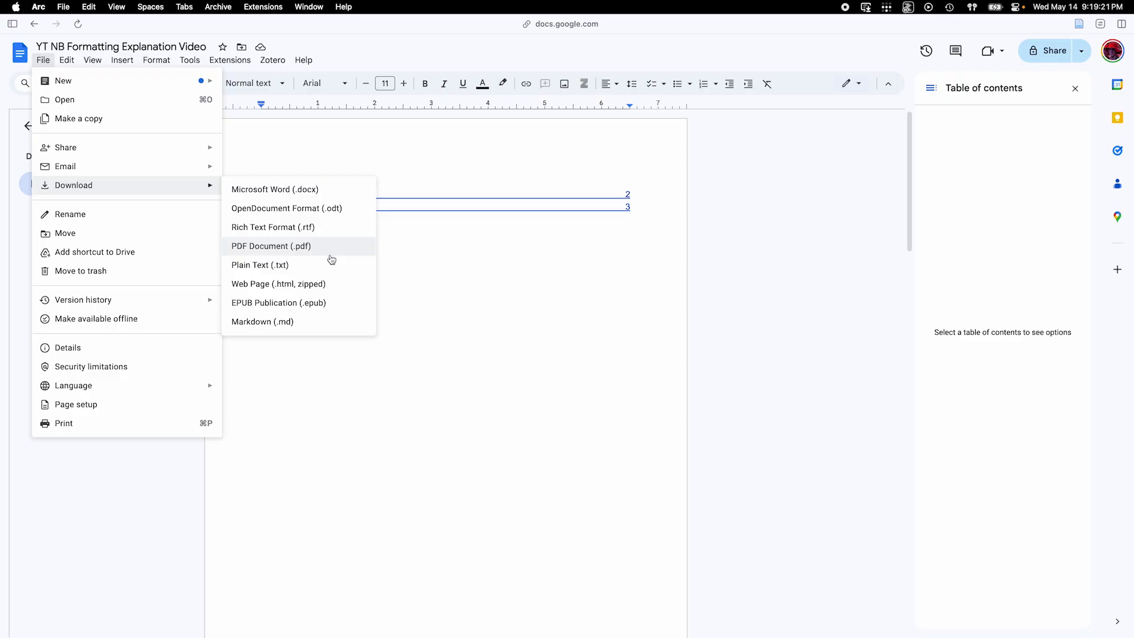
Reopen the print preview, test the Heading 1 link, then cancel printing.
left_click(131, 426)
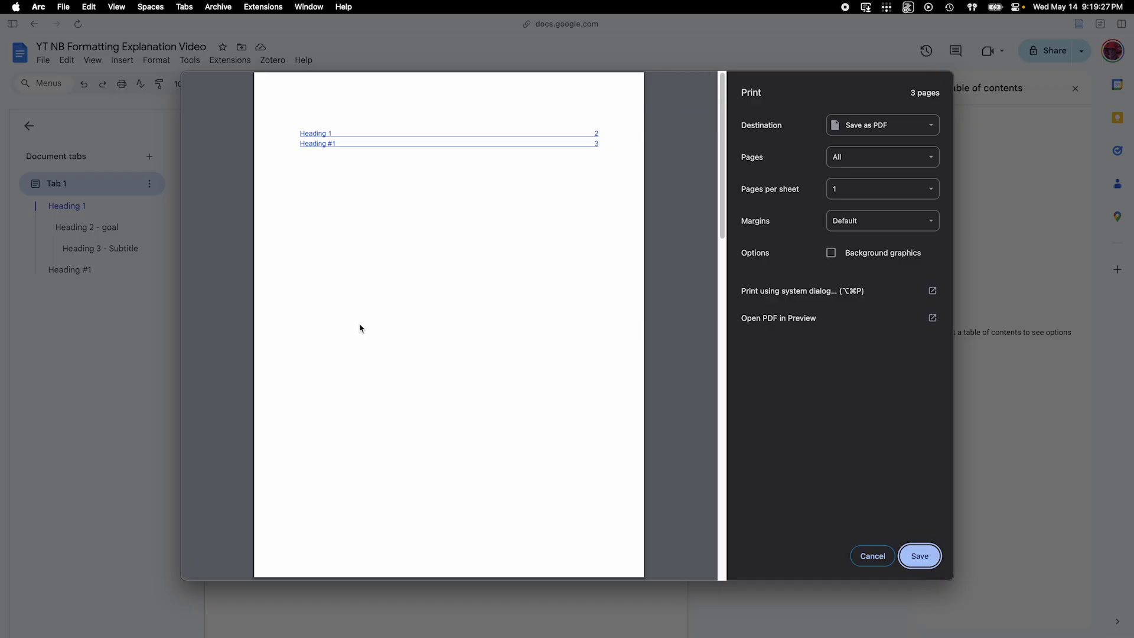
left_click(320, 144)
left_click(327, 134)
scroll(337, 223, "down", 10)
scroll(337, 224, "up", 10)
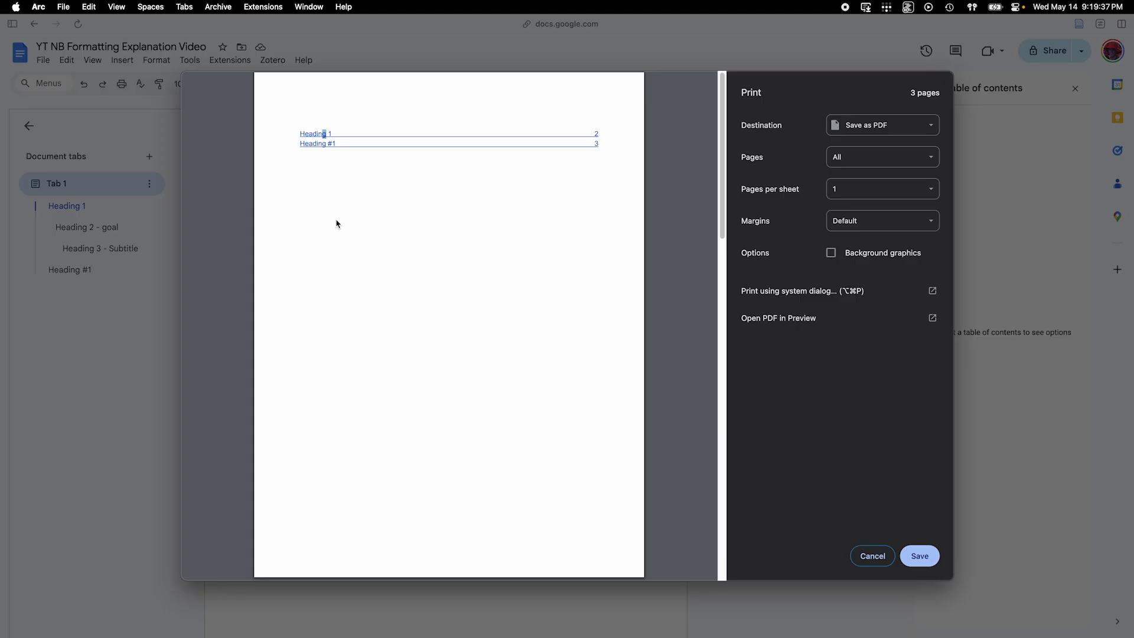
left_click(888, 558)
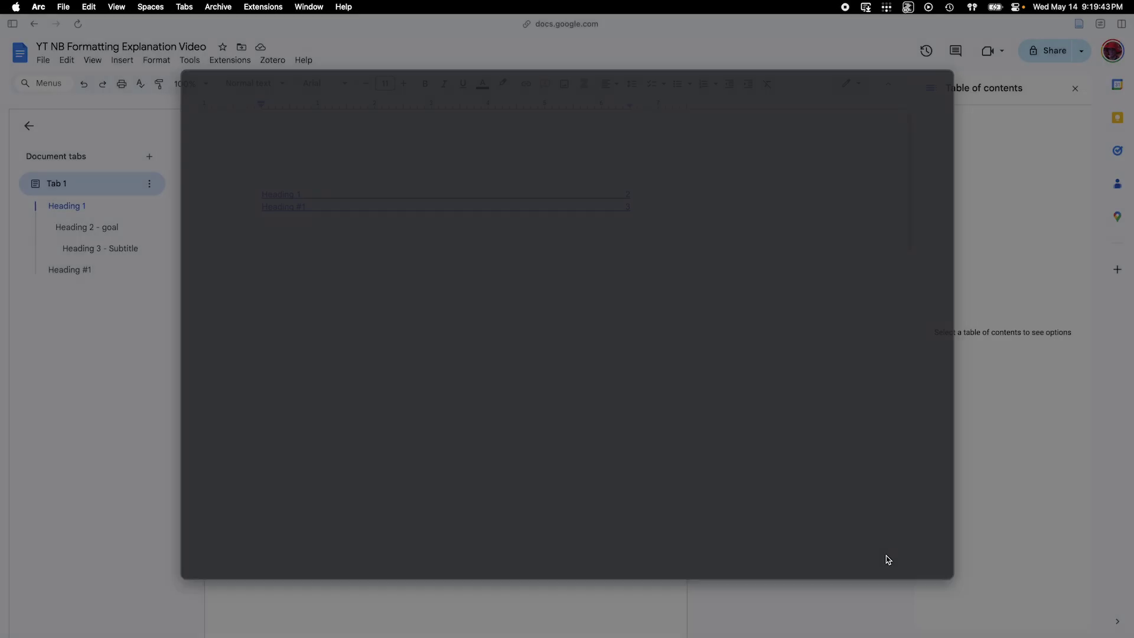
scroll(545, 306, "down", 10)
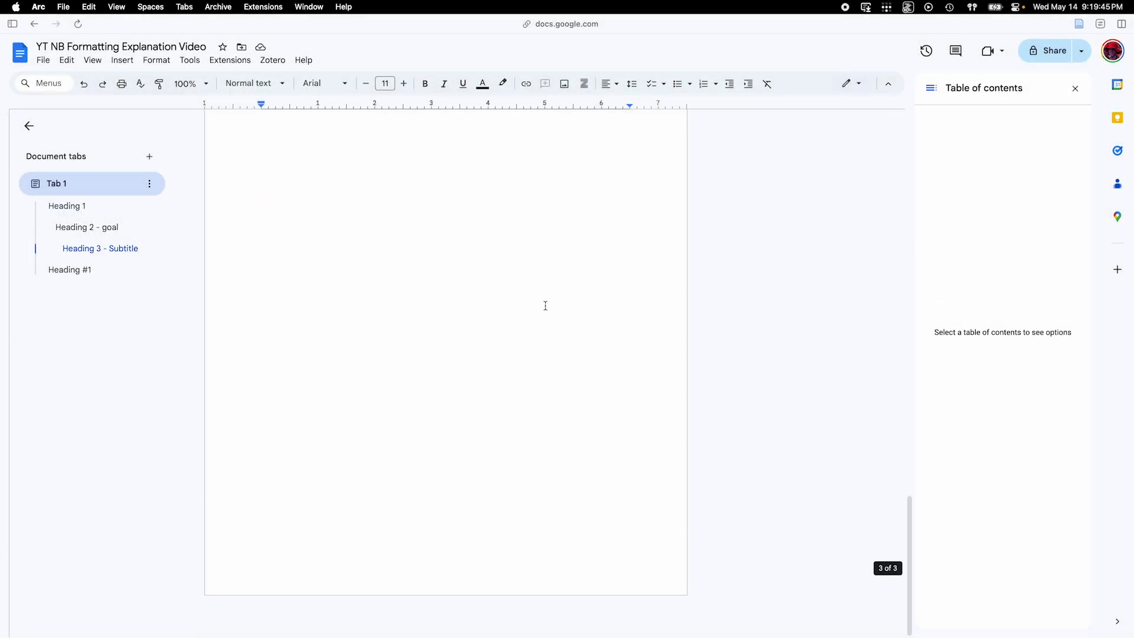
scroll(545, 305, "up", 10)
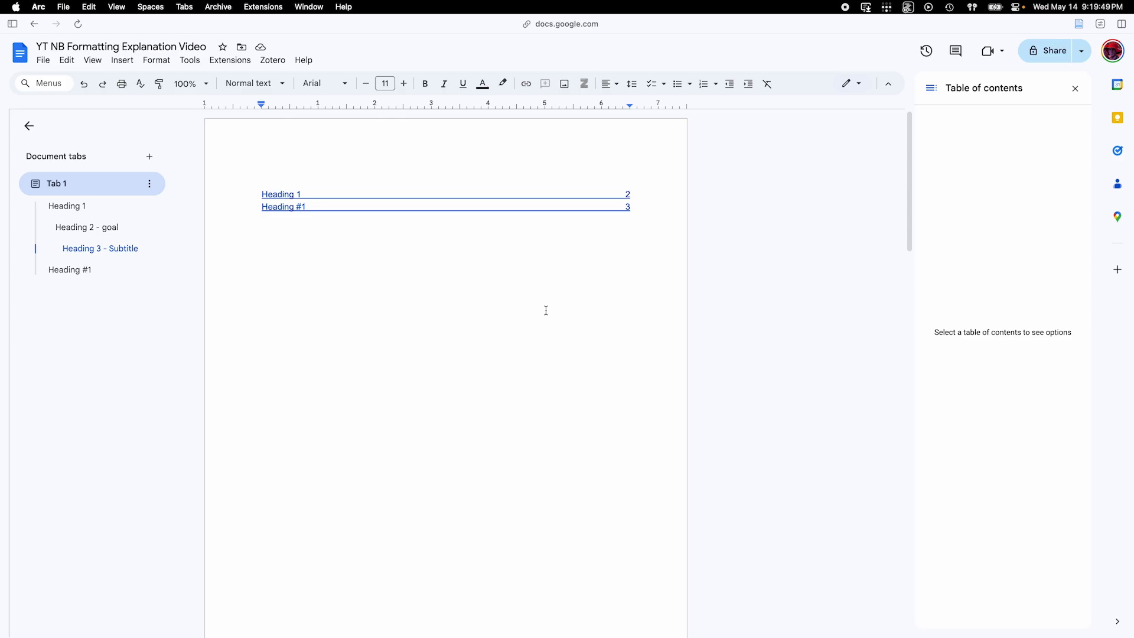
Zoom in on the Excalidraw x, h, ø triangle, select then deselect it, and head back to Docs.
key("ctrl+Tab")
scroll(448, 319, "left", 5)
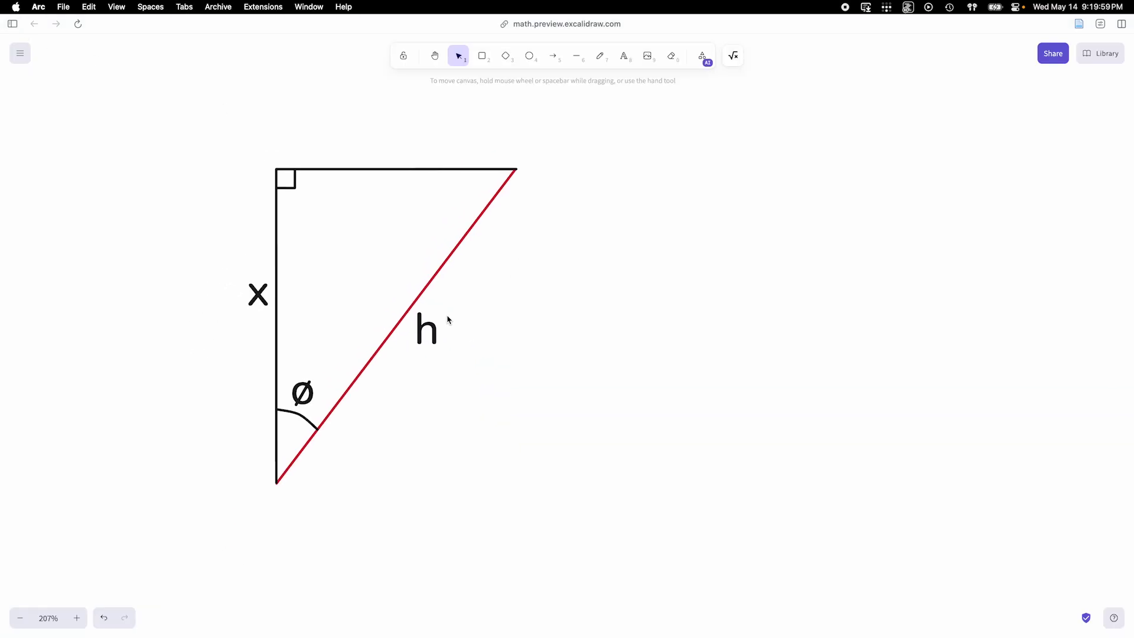
scroll(447, 318, "up", 3)
scroll(446, 317, "right", 3)
scroll(446, 317, "up", 3)
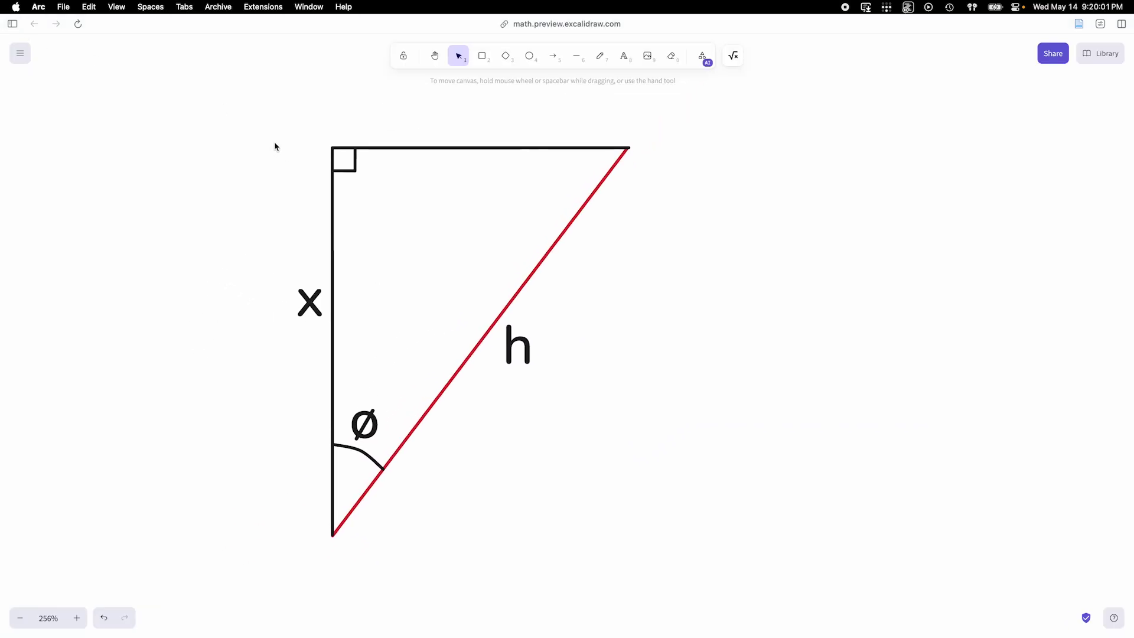
left_click_drag(222, 128, 177, 120)
left_click(727, 263)
key("super+Tab")
key("super+Tab")
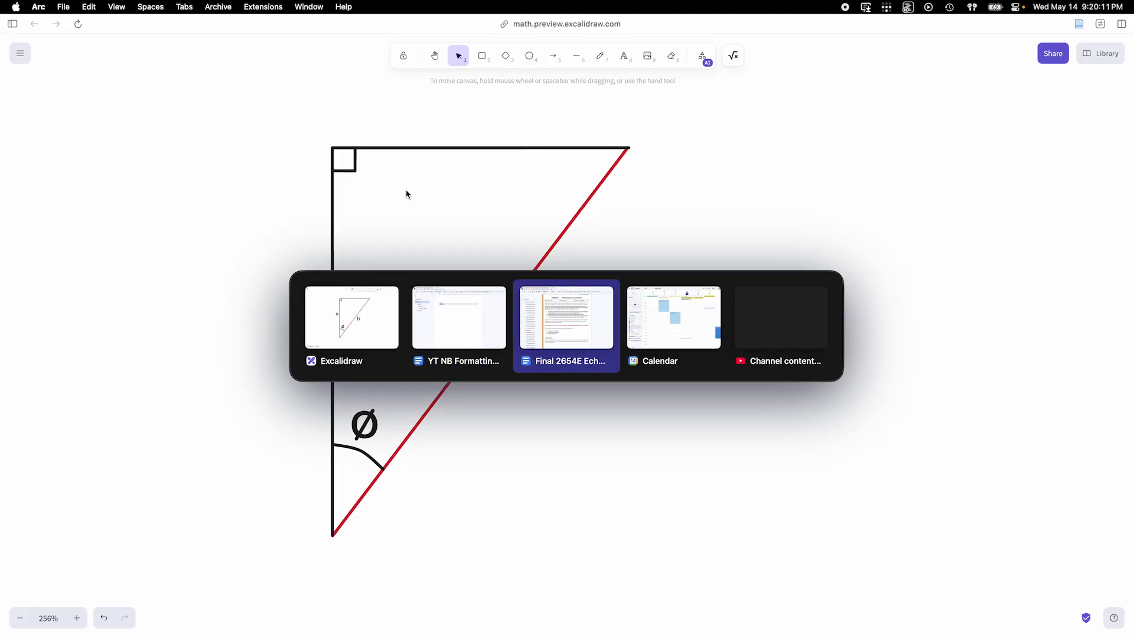
Jump to the 05/14/24 entry and select the Arm Feedforward torque diagram.
scroll(383, 332, "down", 20)
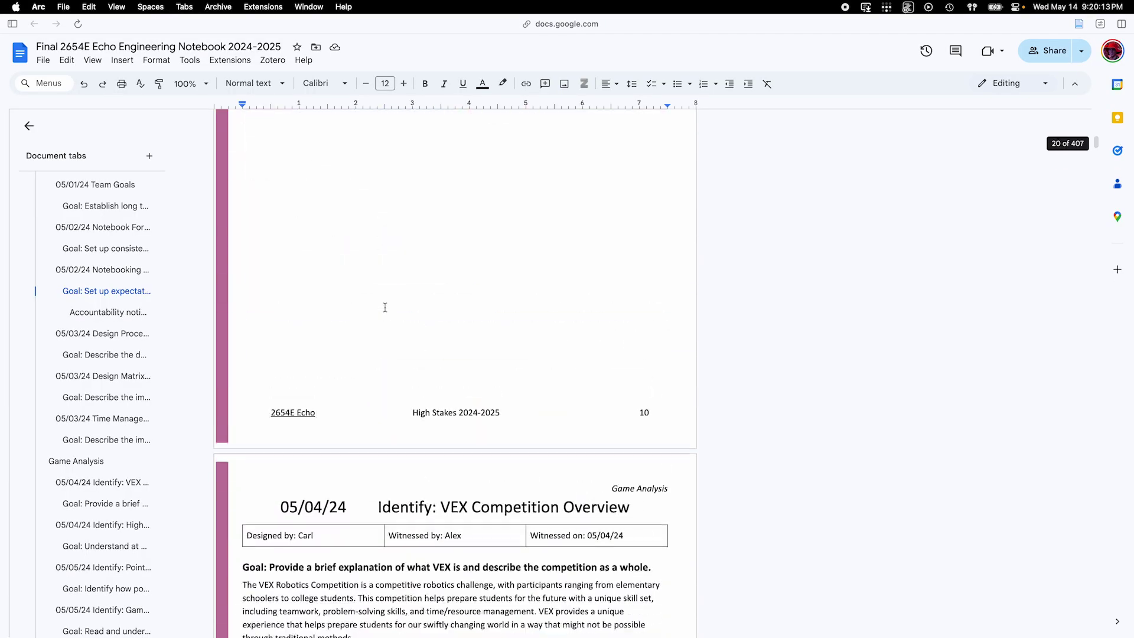
scroll(385, 307, "down", 20)
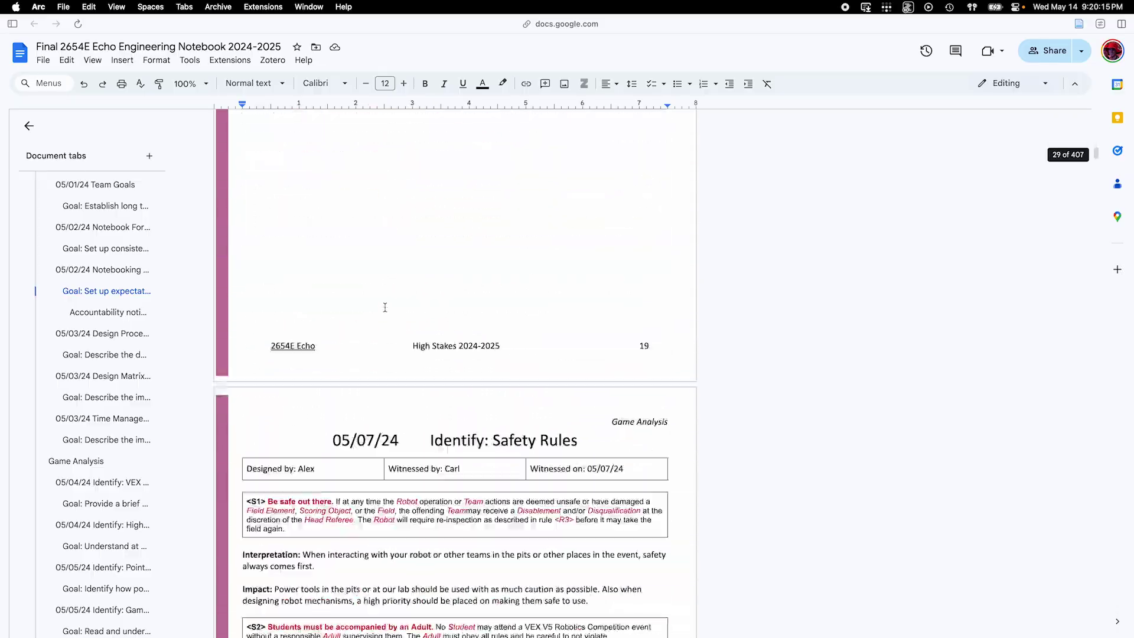
scroll(132, 530, "down", 3)
scroll(132, 530, "down", 10)
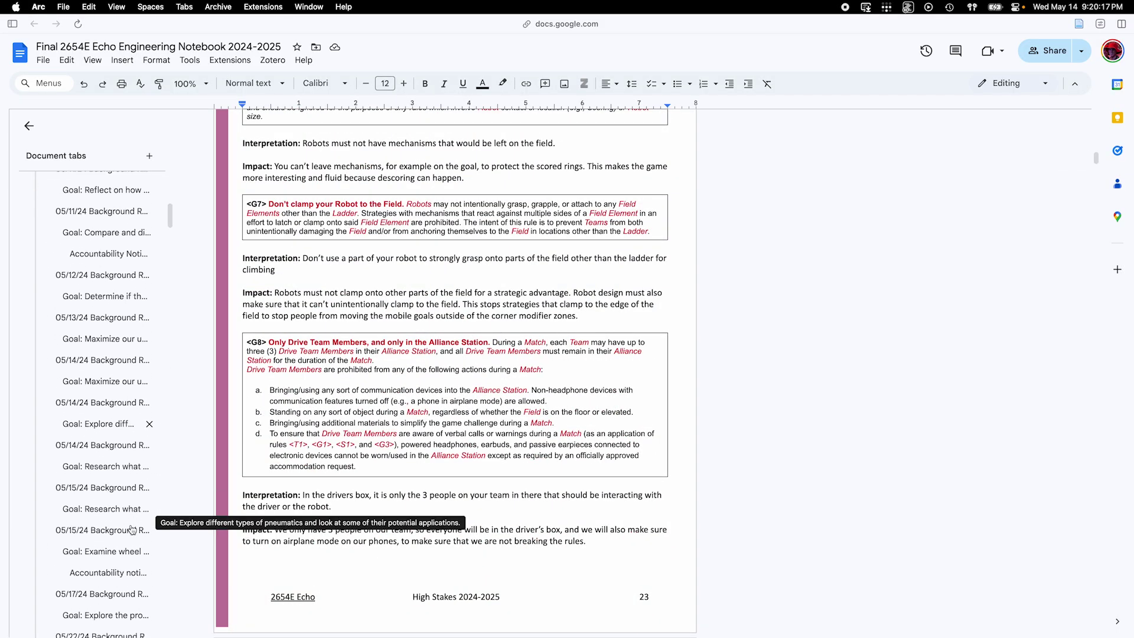
left_click(118, 531)
scroll(380, 351, "down", 20)
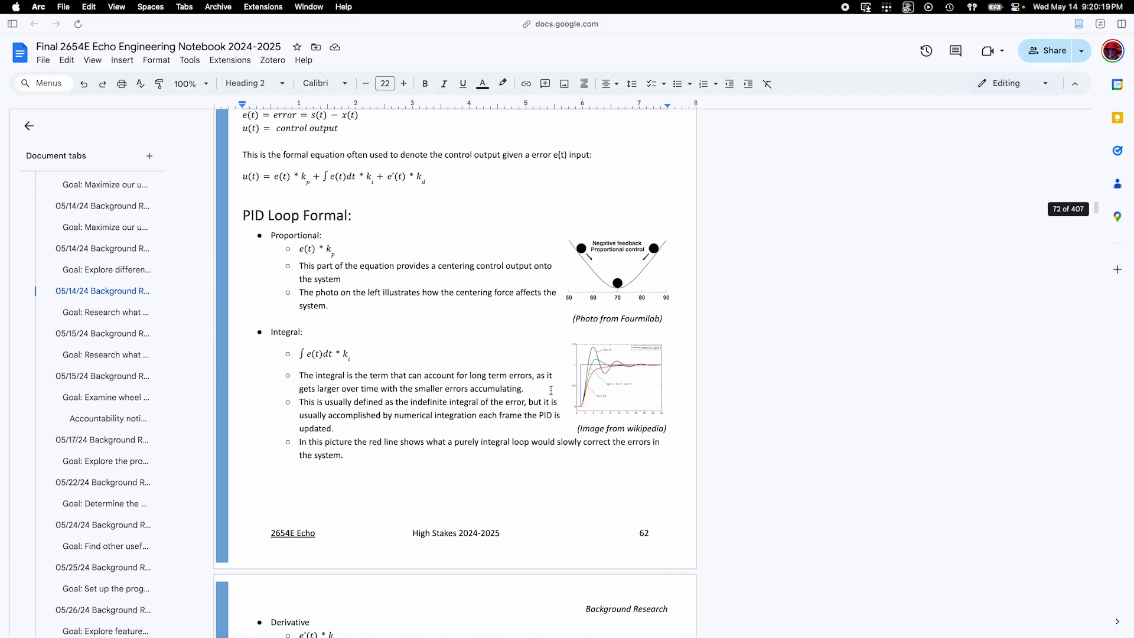
scroll(543, 396, "down", 20)
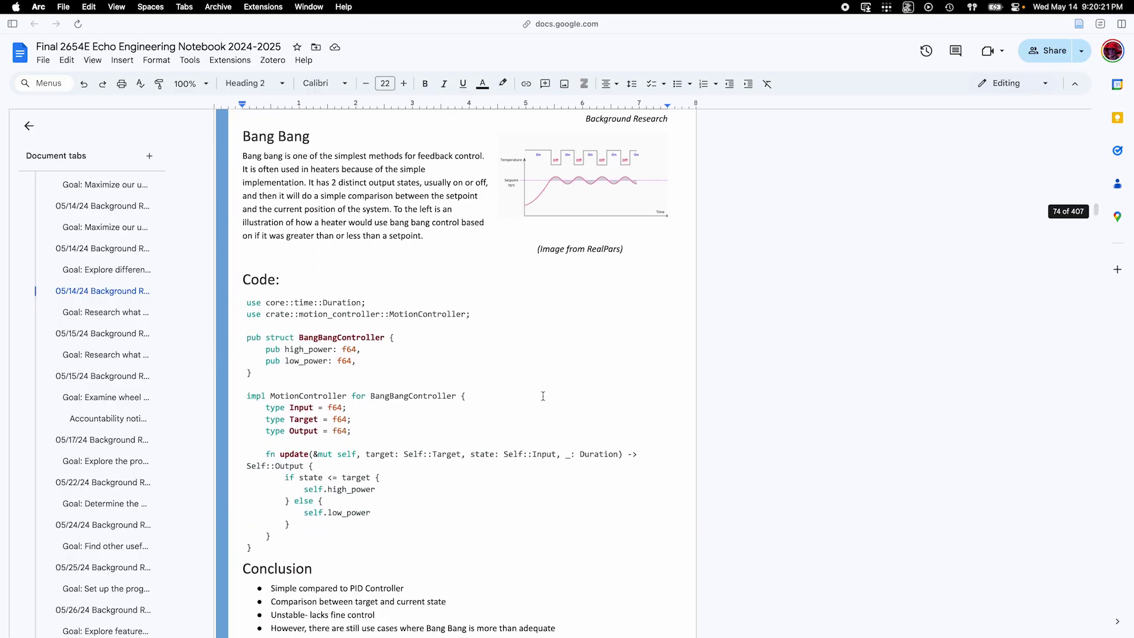
scroll(542, 395, "up", 15)
left_click(618, 337)
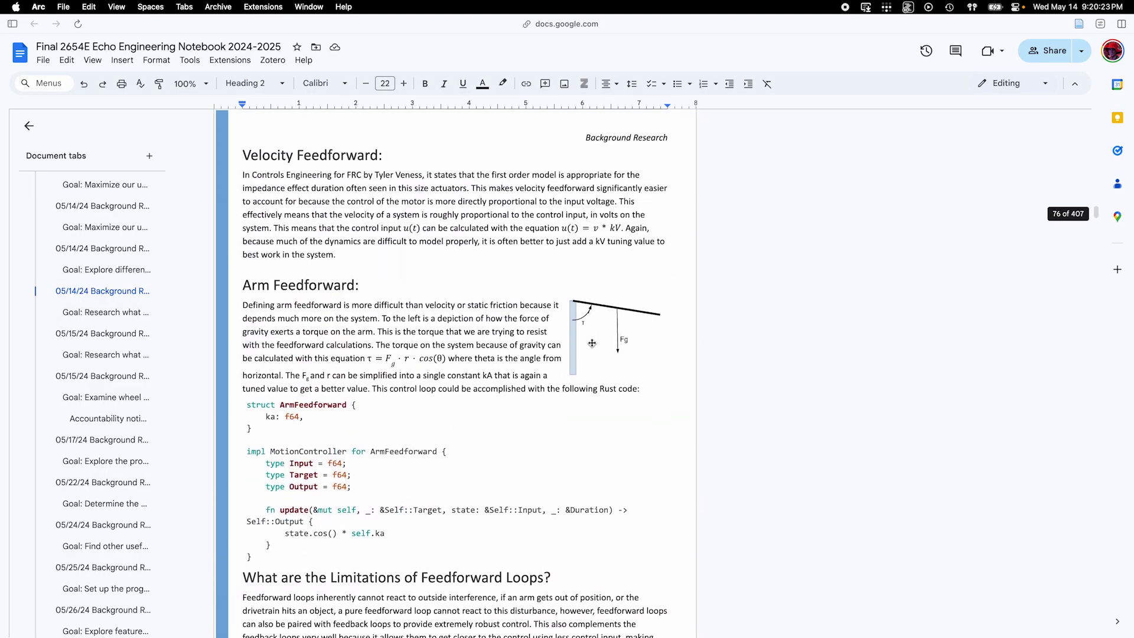
left_click(499, 358)
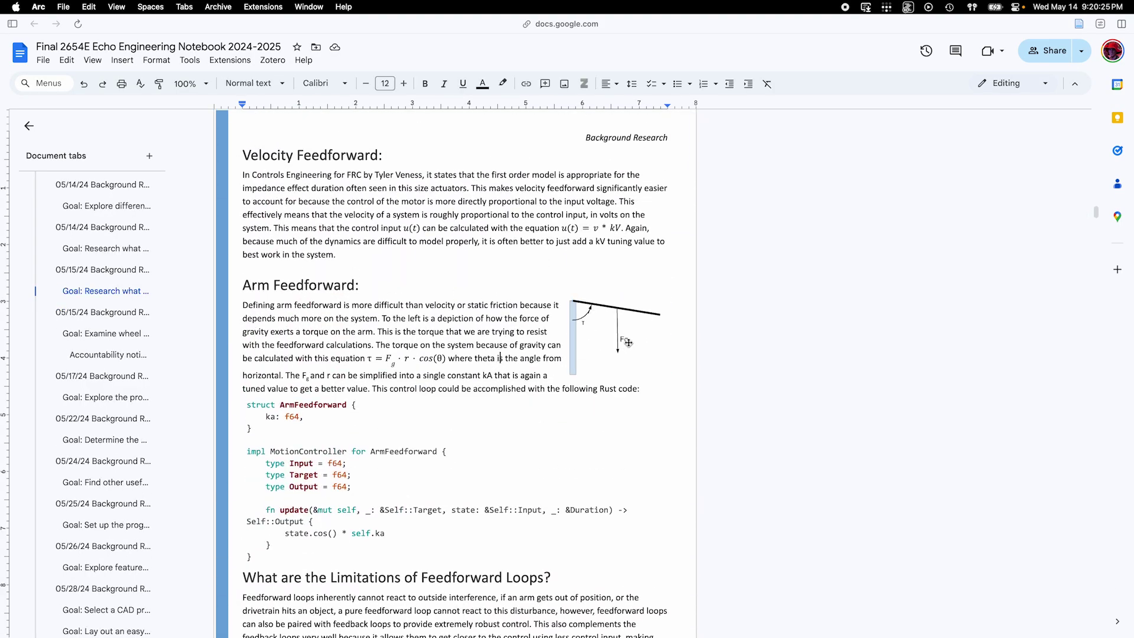
left_click(615, 346)
Edit the arm feedforward diagram in the drawing editor and save it back into the notebook.
double_click(598, 342)
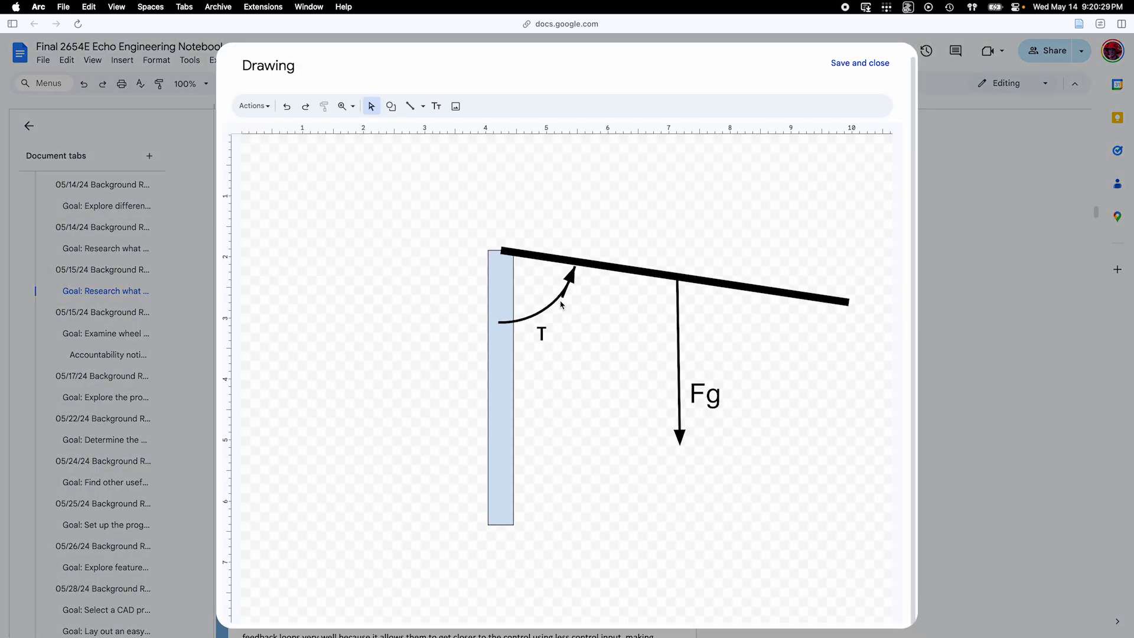
left_click(860, 62)
scroll(566, 405, "down", 10)
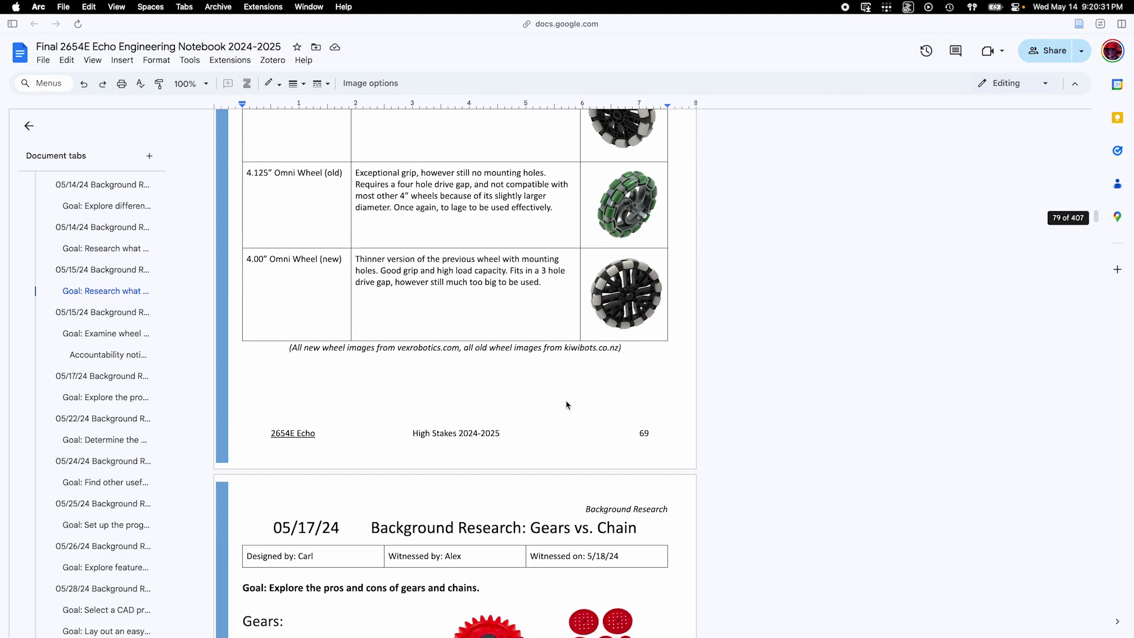
scroll(567, 405, "down", 20)
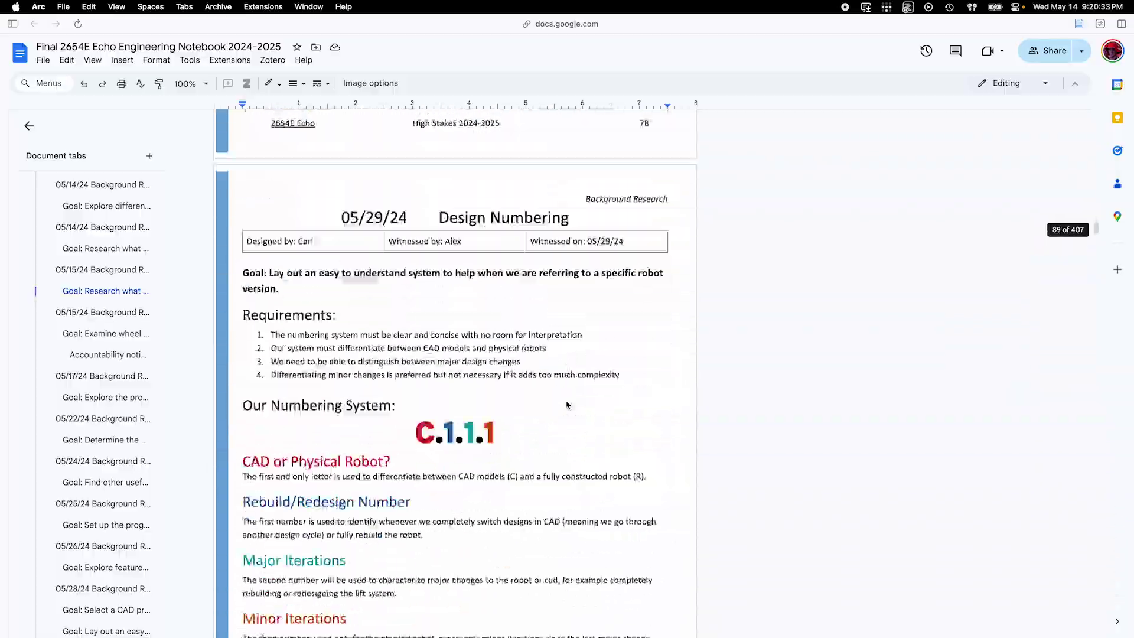
scroll(566, 404, "down", 20)
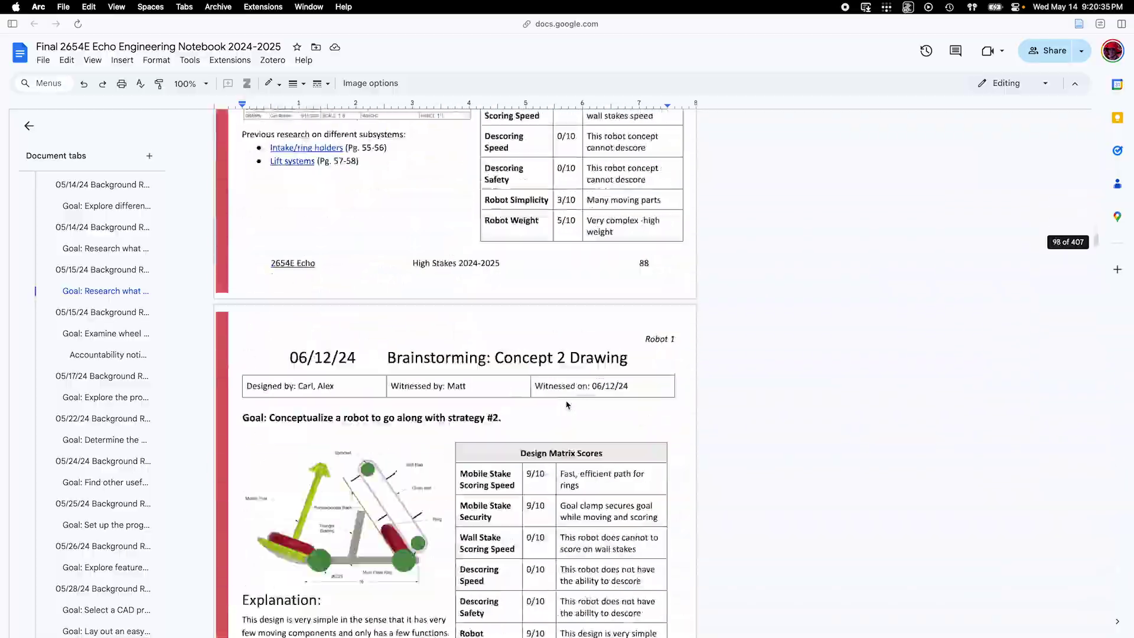
scroll(566, 405, "down", 20)
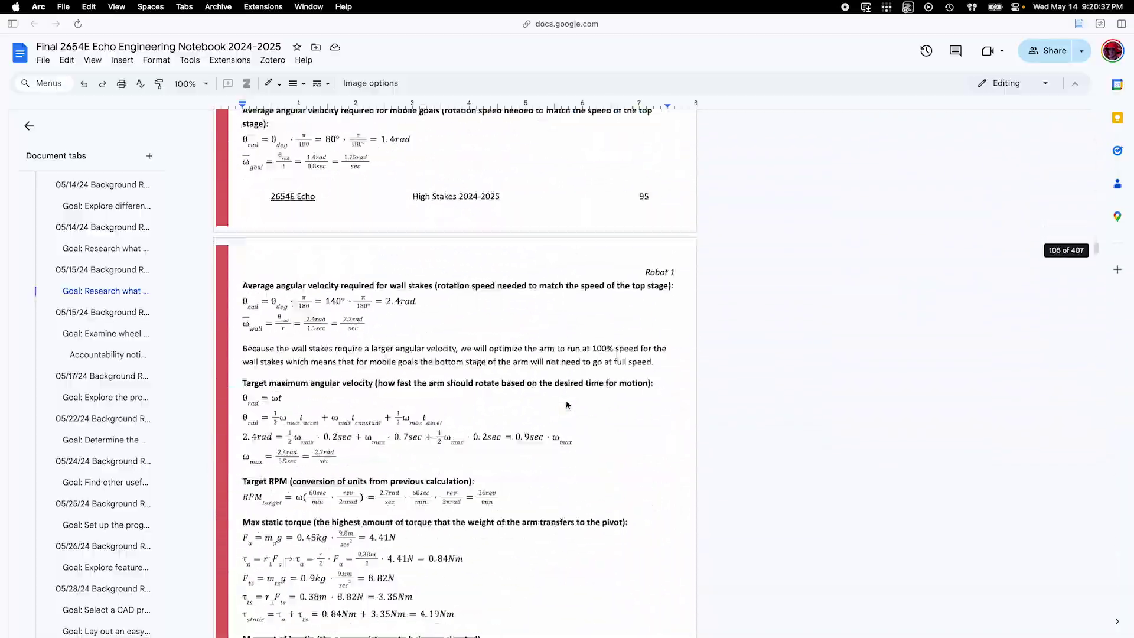
scroll(566, 404, "down", 15)
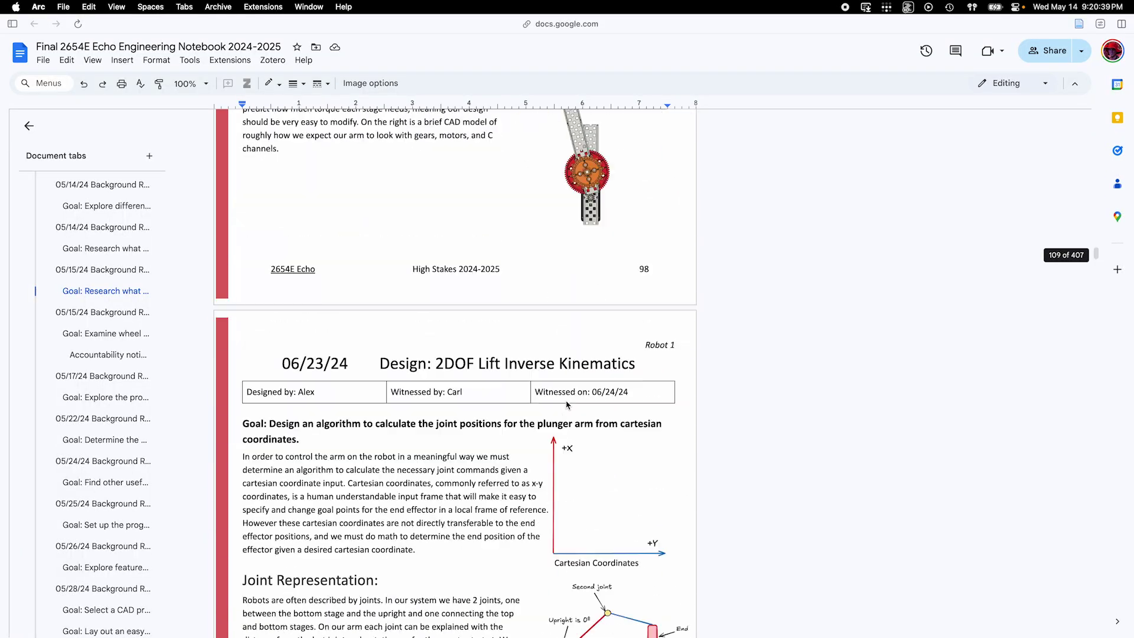
scroll(566, 405, "down", 14)
Review the two separate solutions, Size Limitations and Joint Representation inverse kinematics diagrams.
left_click(549, 344)
scroll(357, 390, "down", 2)
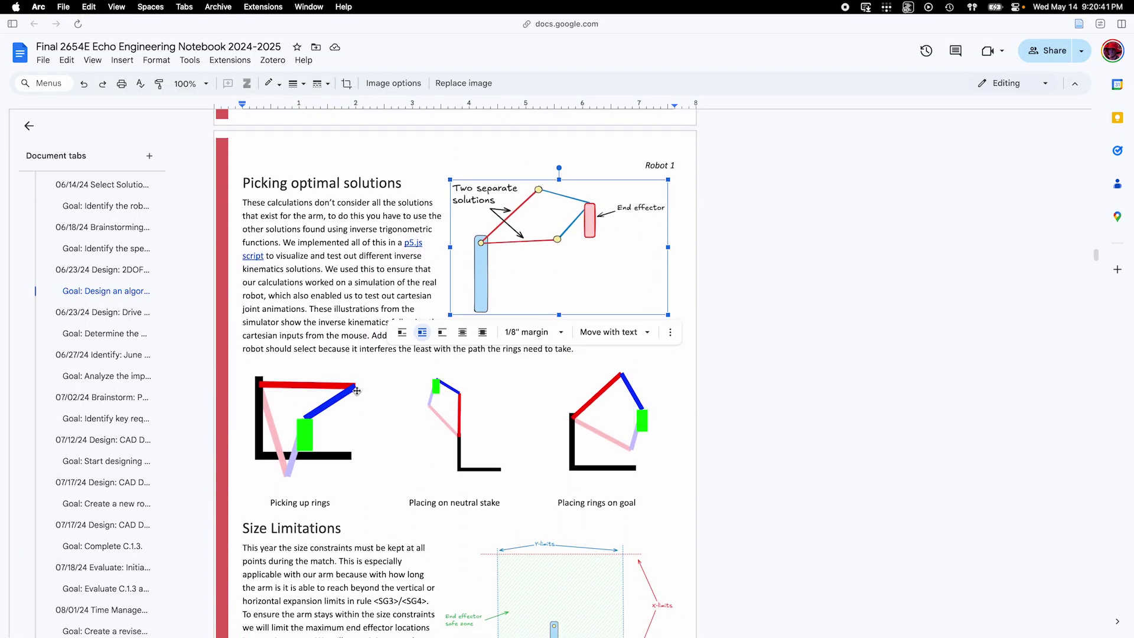
scroll(572, 423, "down", 5)
left_click(572, 423)
scroll(572, 423, "up", 10)
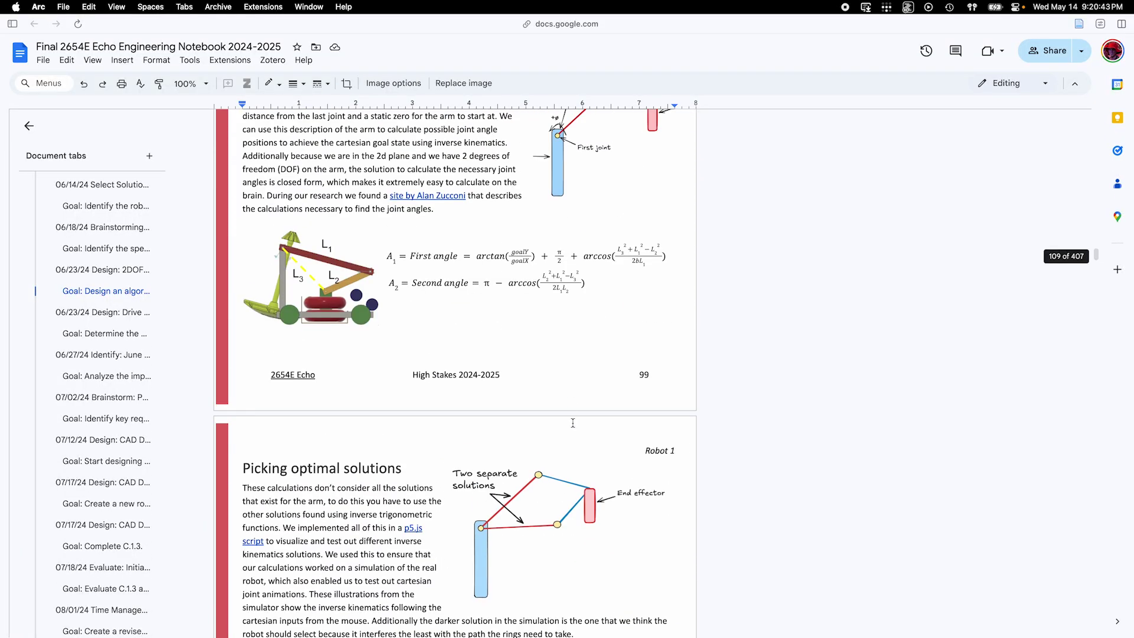
scroll(573, 423, "up", 5)
left_click(560, 340)
left_click(378, 313)
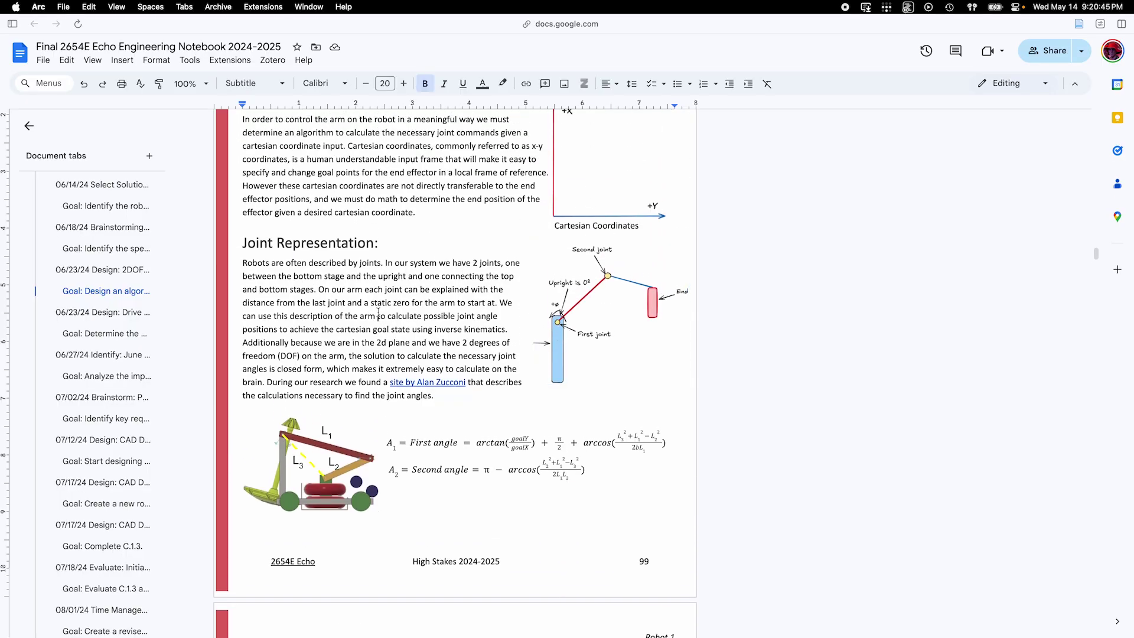
left_click(602, 316)
scroll(395, 296, "down", 12)
left_click(401, 261)
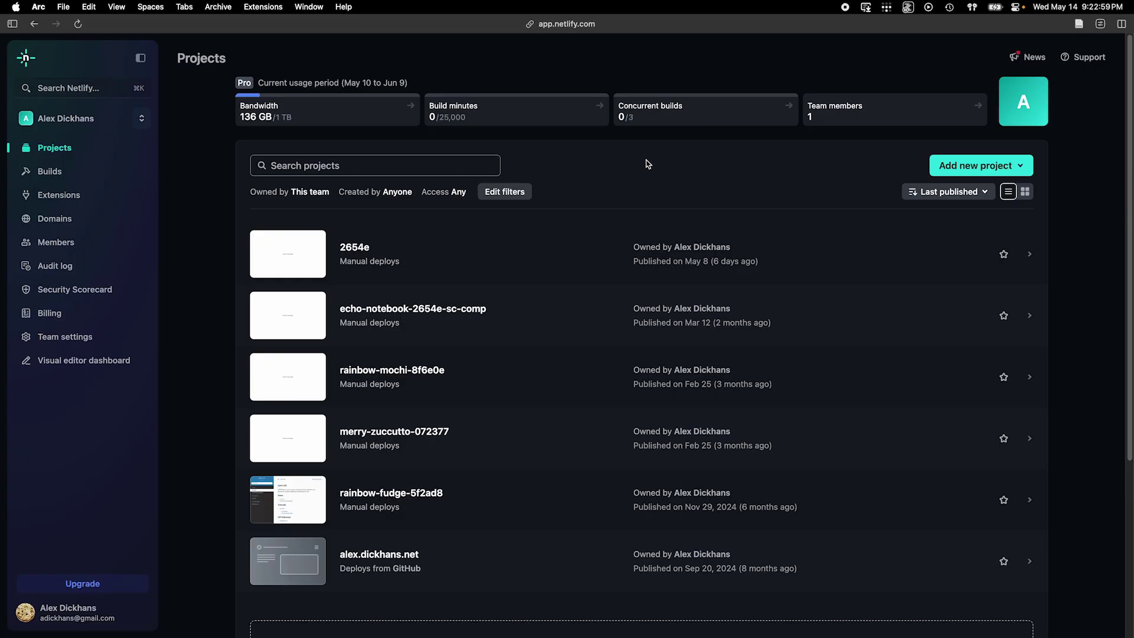
Flip to the Finder space and back to the Netlify projects list.
key("ctrl+Right")
key("ctrl+Left")
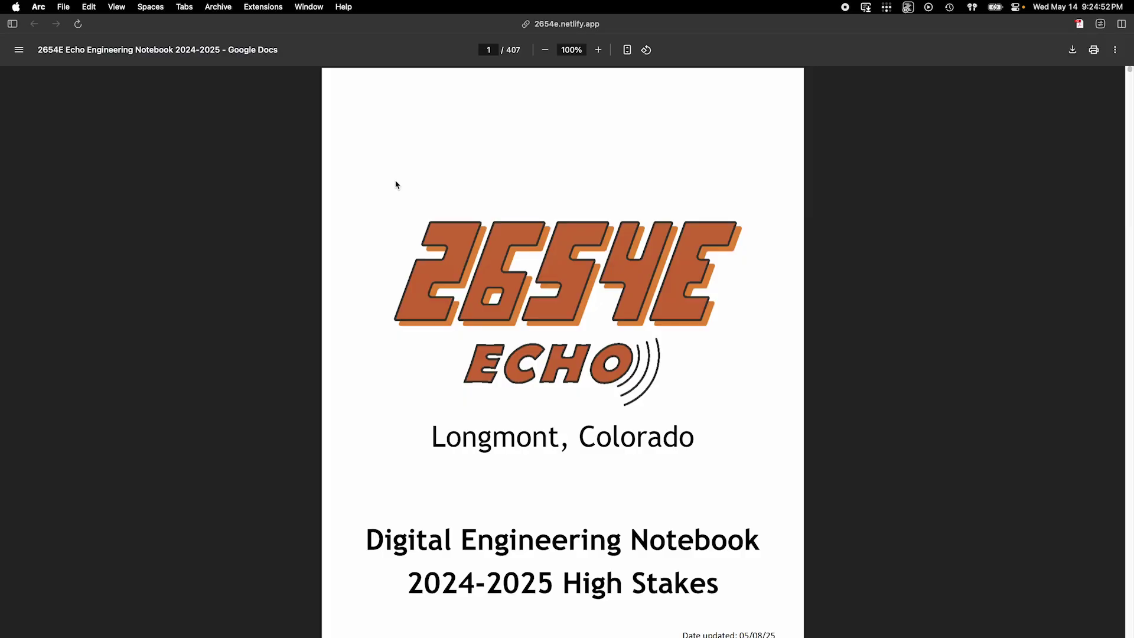
Scroll the hosted notebook PDF through its Table of Contents to the Notebooking Introduction page.
scroll(414, 213, "down", 10)
scroll(461, 278, "up", 10)
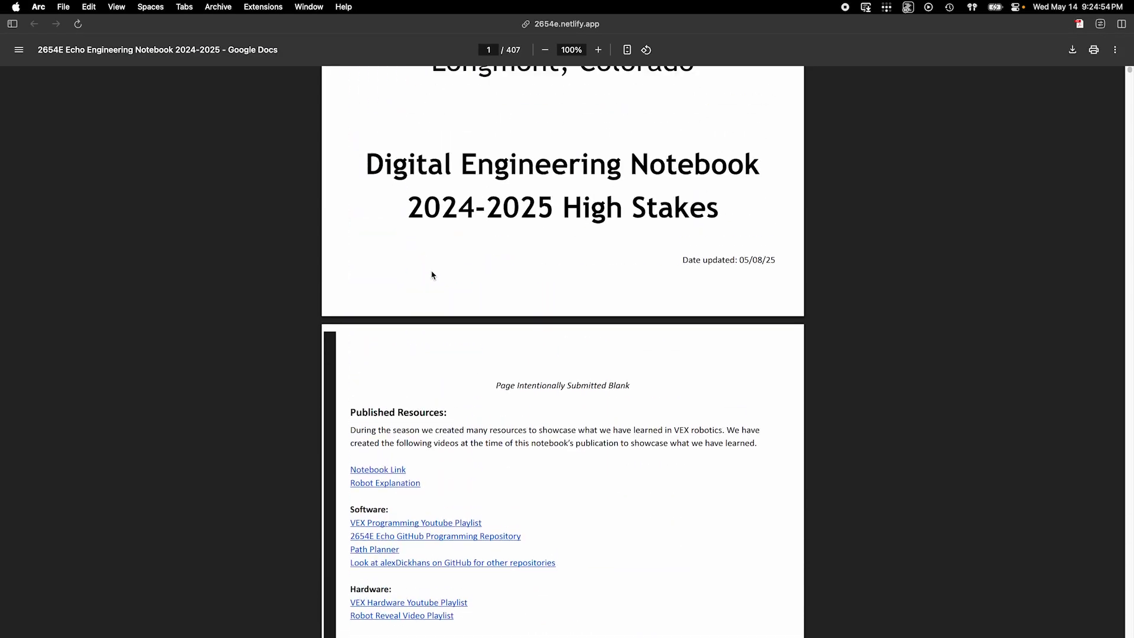
scroll(517, 354, "down", 15)
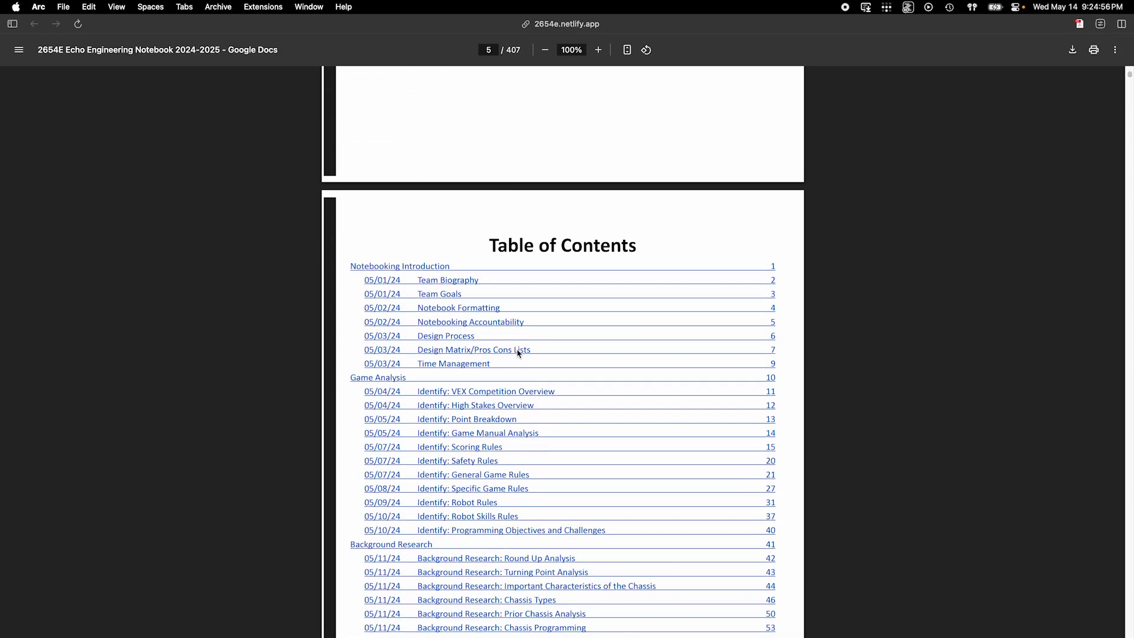
scroll(518, 353, "down", 10)
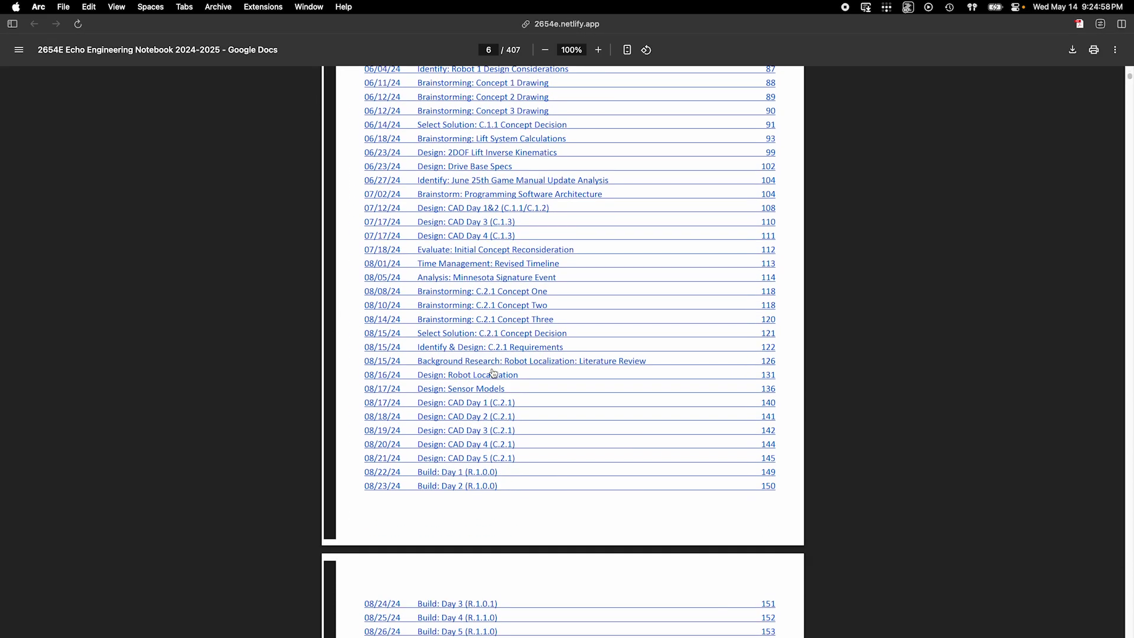
scroll(493, 373, "down", 15)
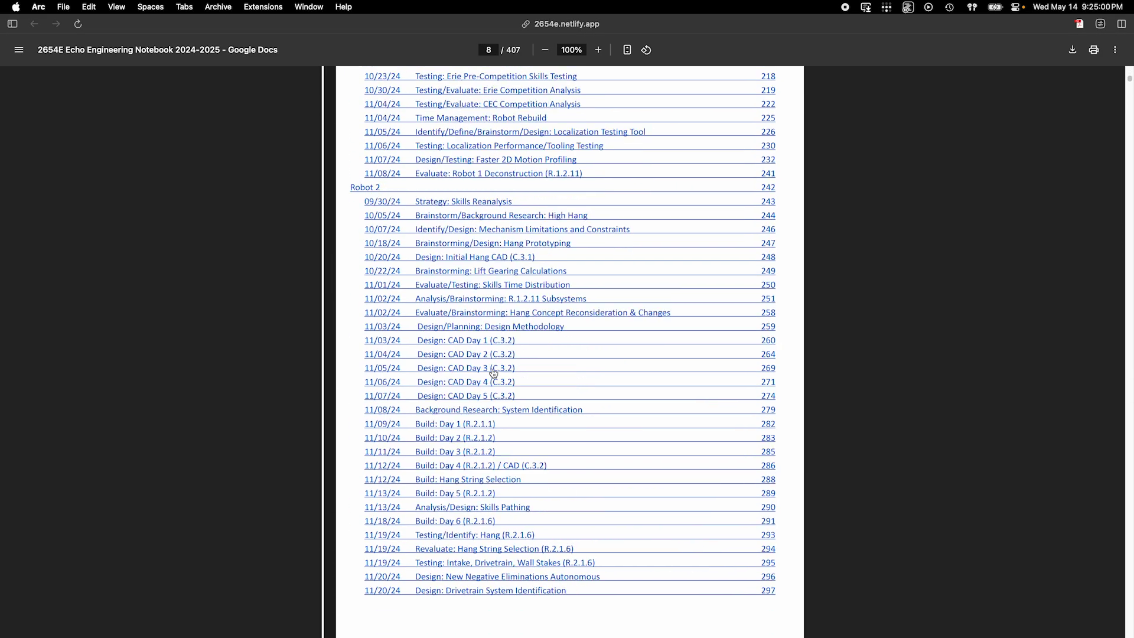
scroll(1132, 400, "down", 15)
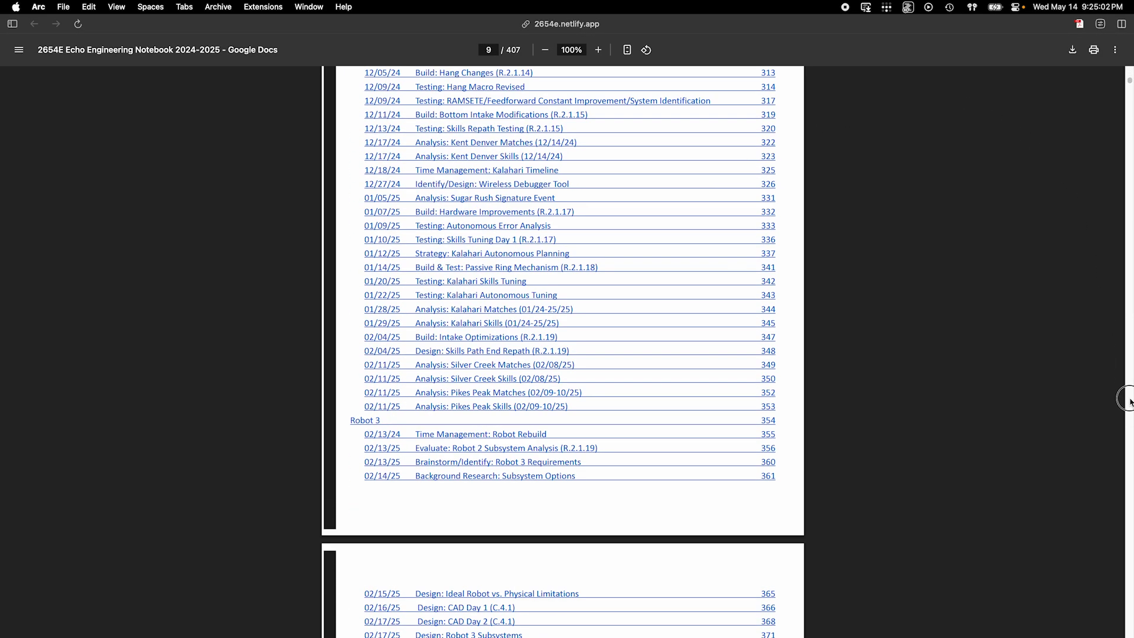
scroll(532, 371, "up", 3)
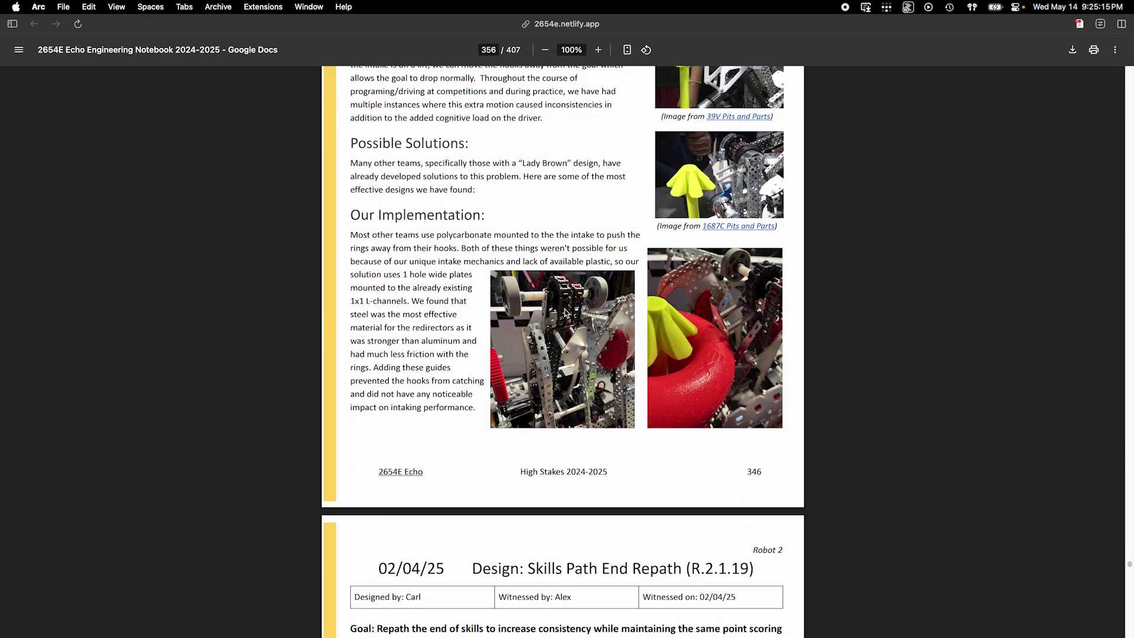
scroll(565, 313, "down", 3)
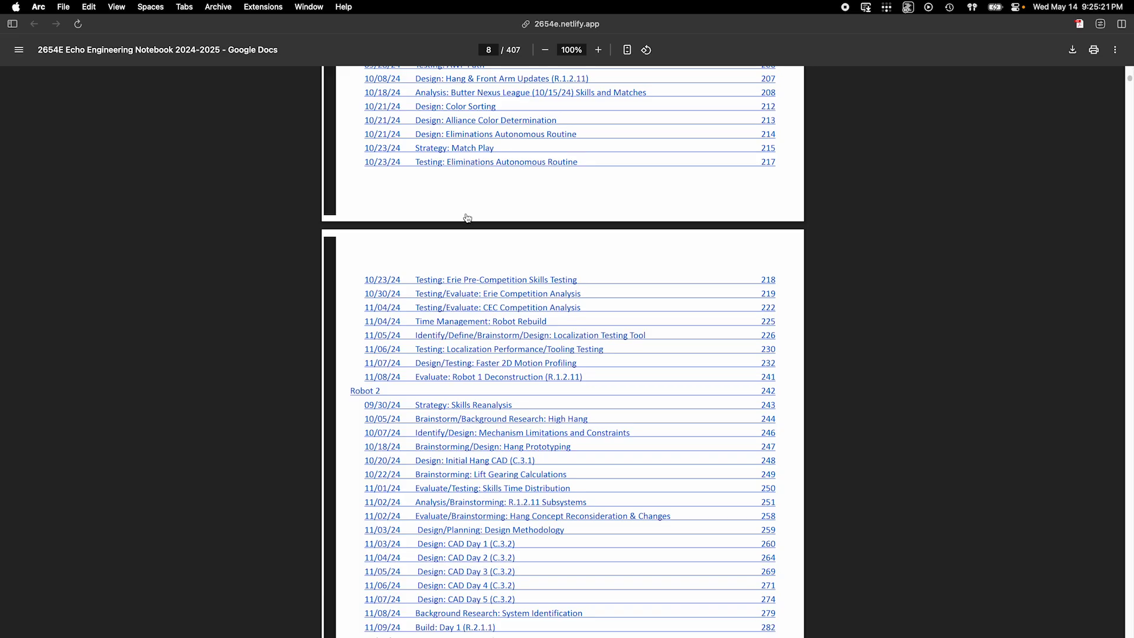
scroll(476, 303, "up", 15)
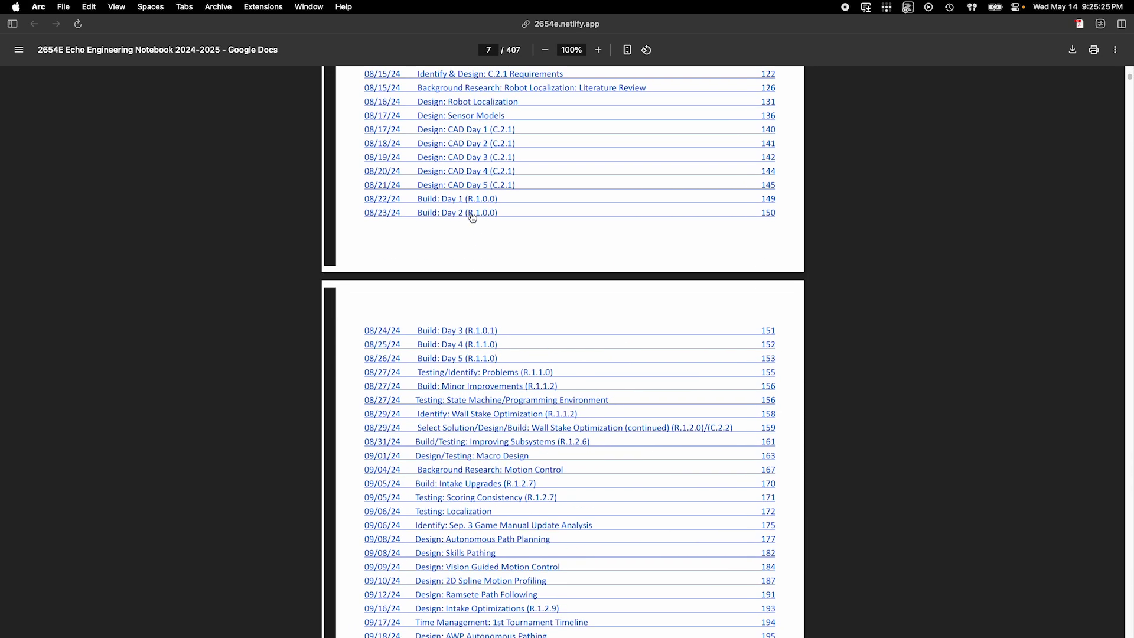
scroll(472, 218, "up", 6)
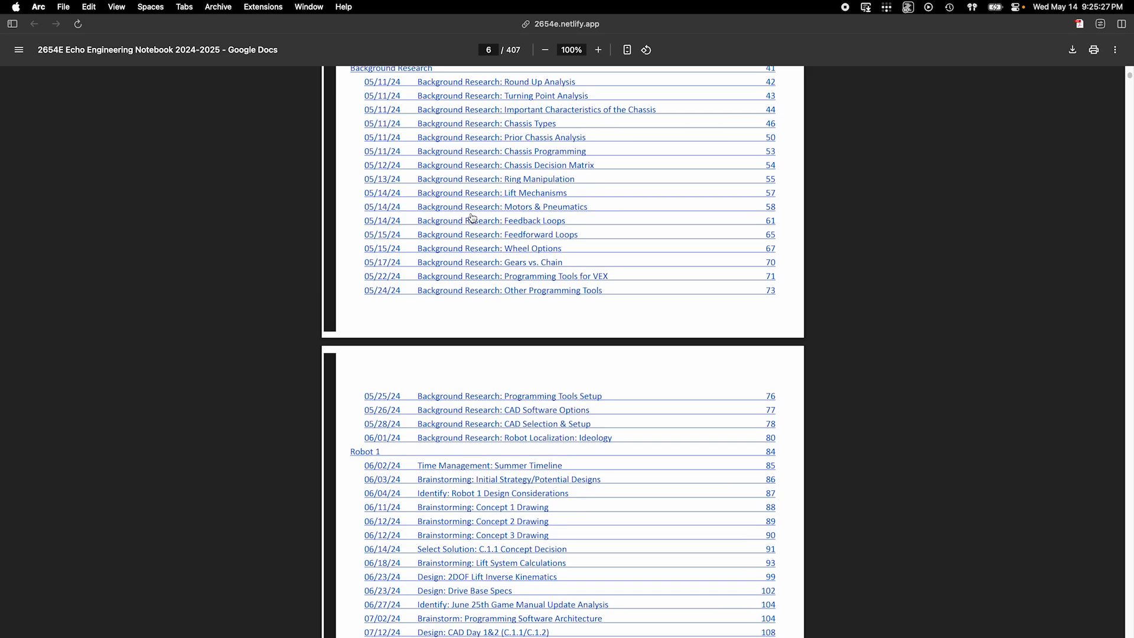
scroll(473, 218, "up", 10)
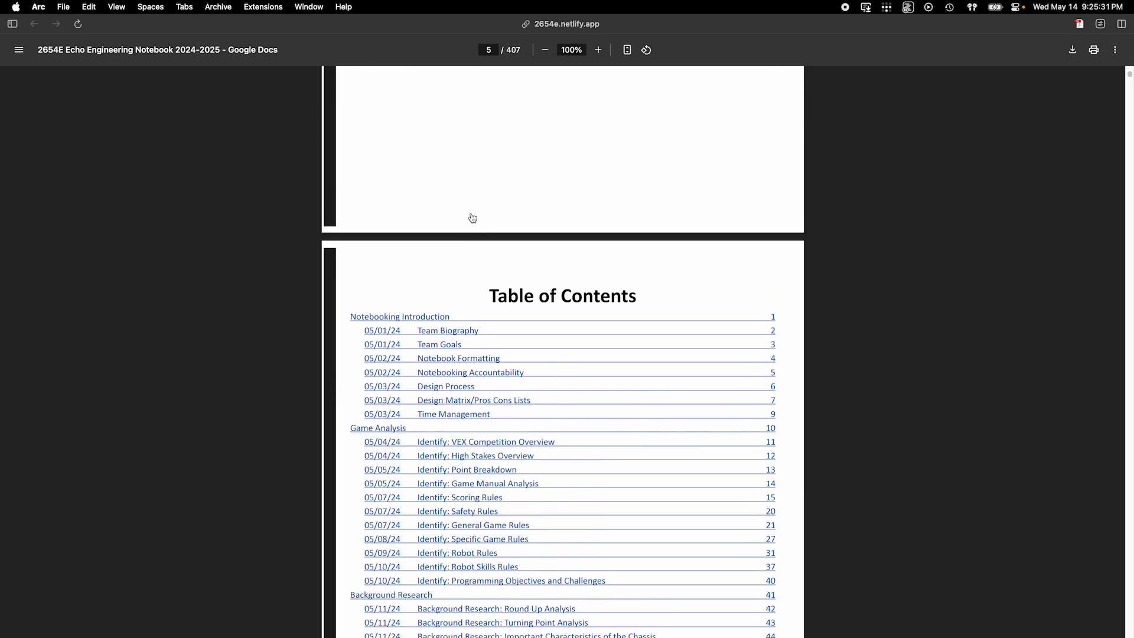
scroll(483, 366, "down", 20)
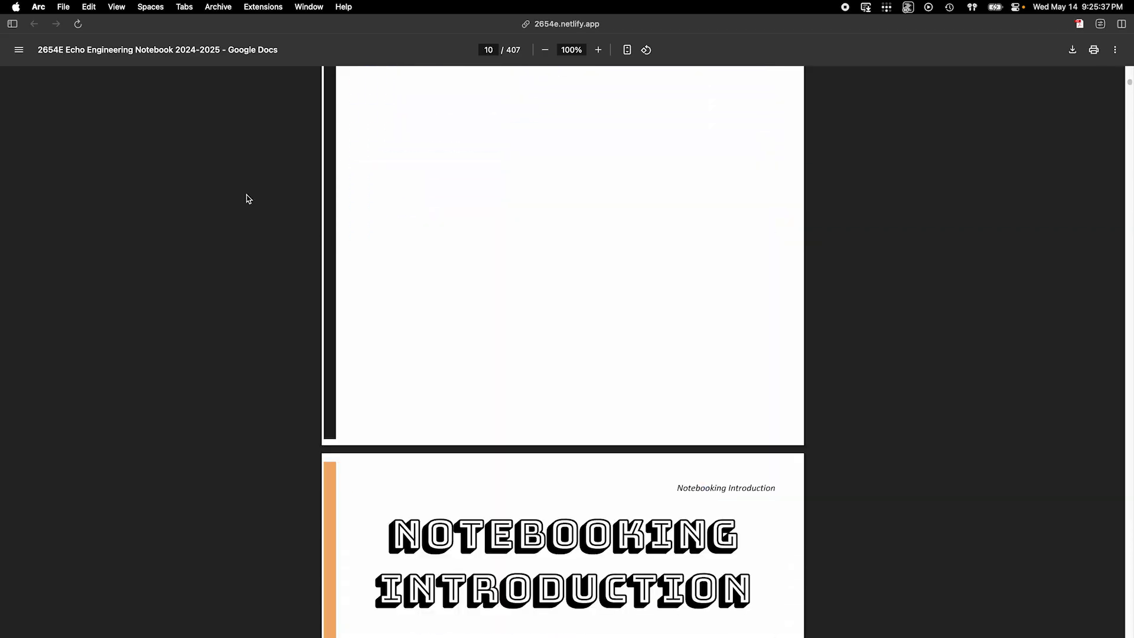
Open Netlify Drop via Add new project > Deploy manually, then view the nb folder in Finder.
key("ctrl+Tab")
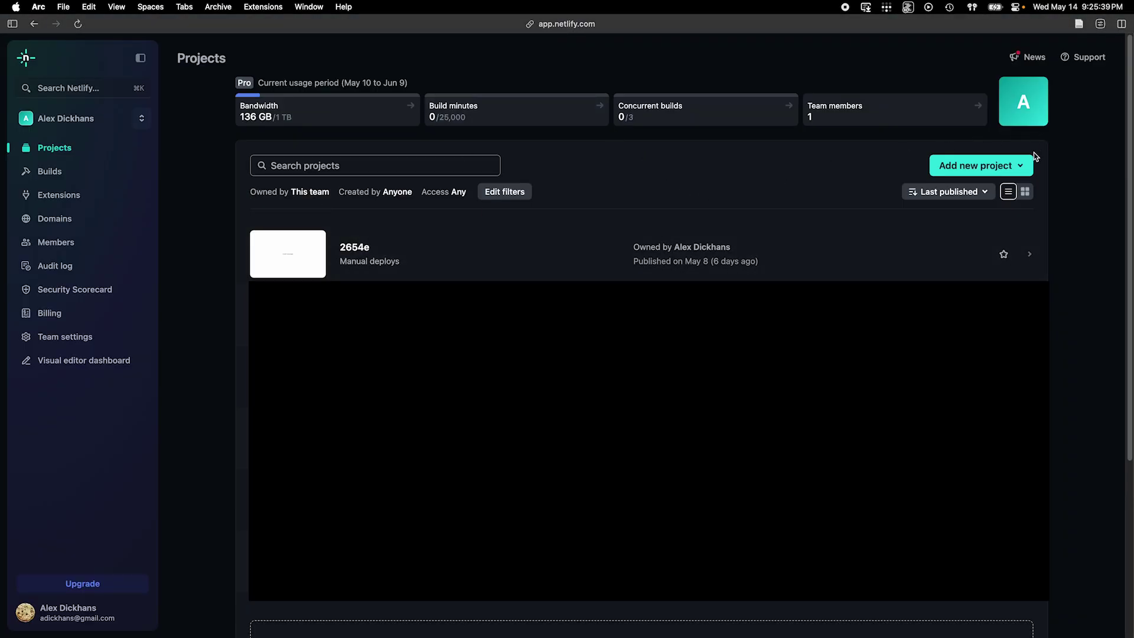
left_click(1002, 164)
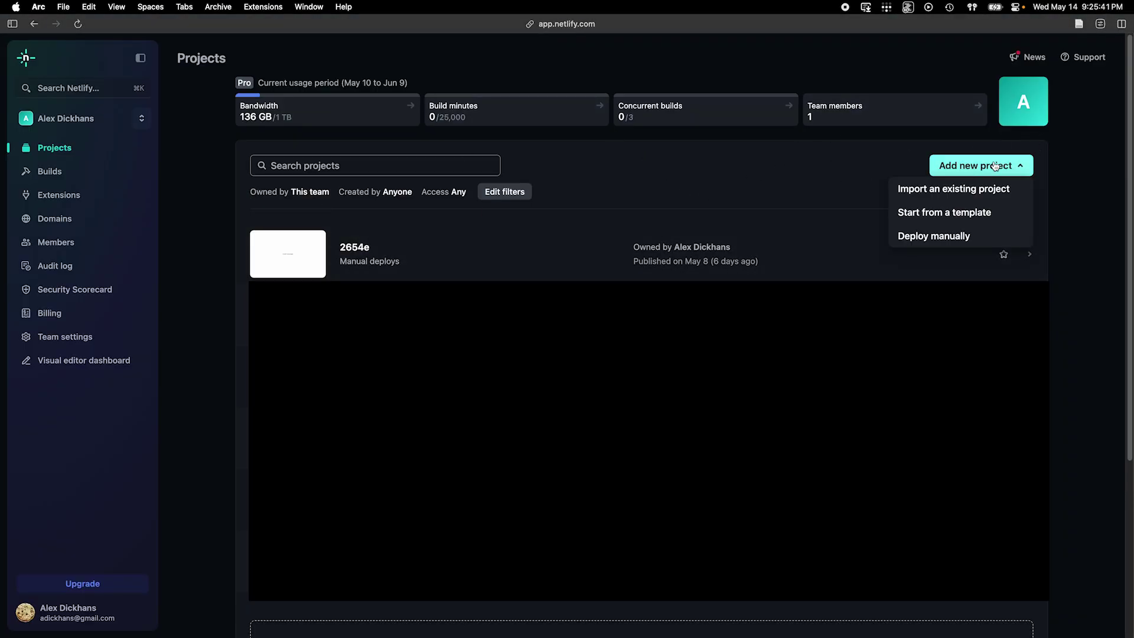
left_click(944, 235)
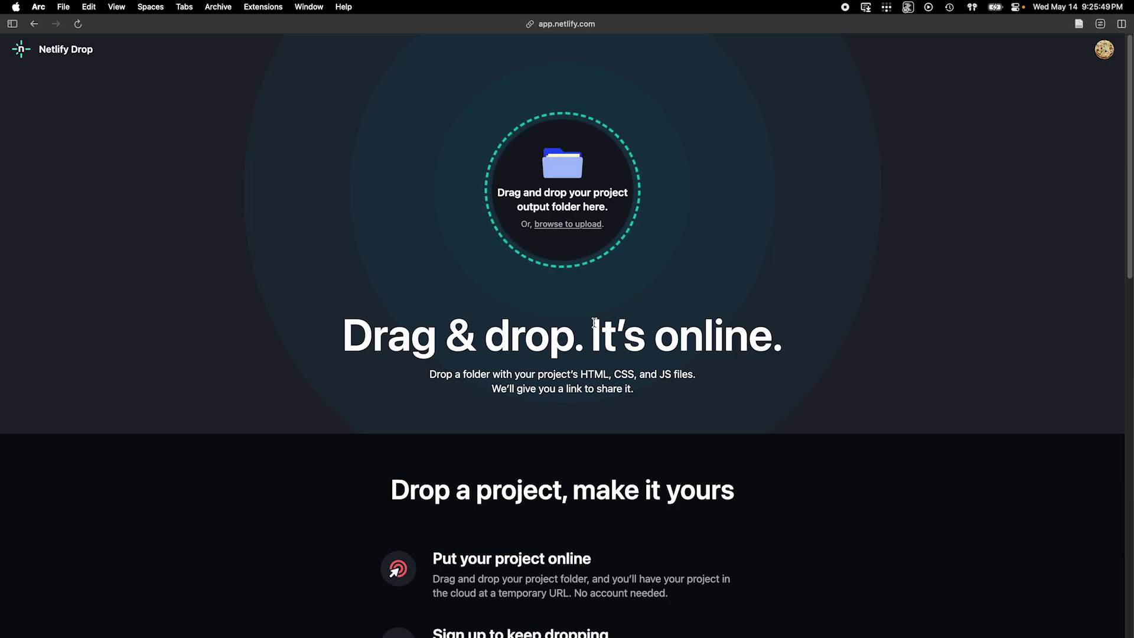
key("ctrl+Right")
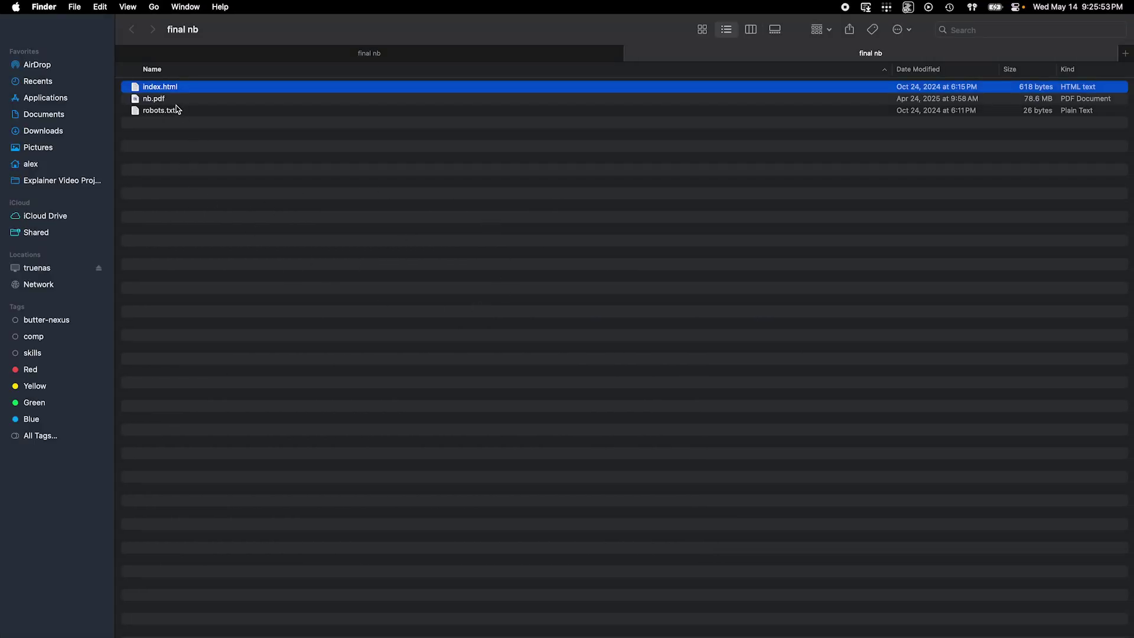
left_click(203, 100)
key("space")
scroll(425, 234, "down", 15)
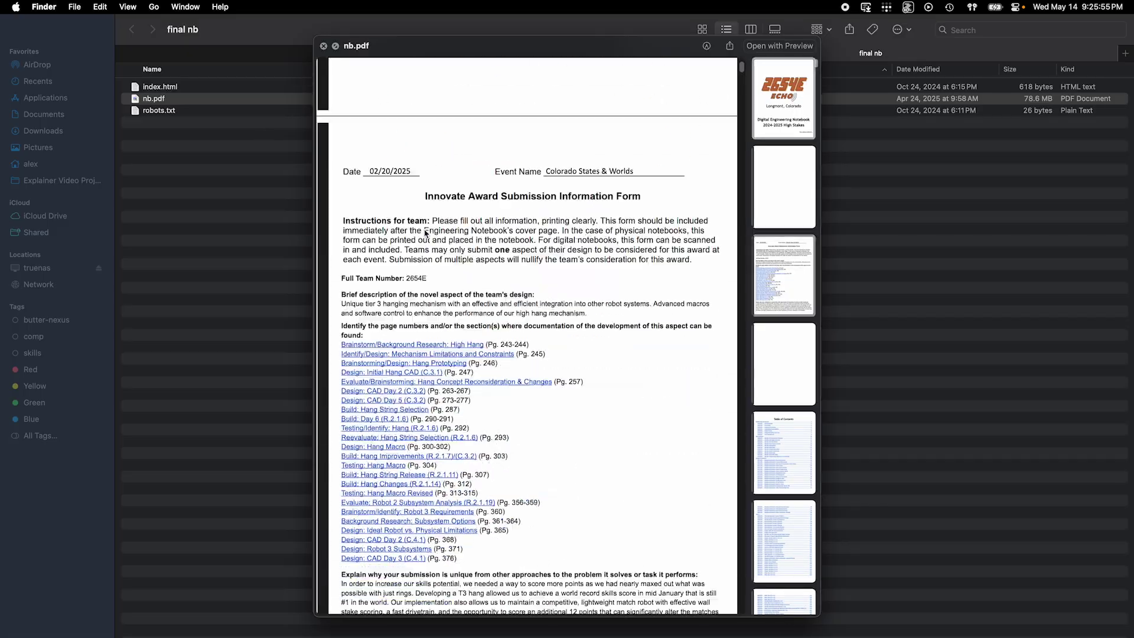
left_click_drag(740, 70, 740, 324)
scroll(628, 405, "down", 20)
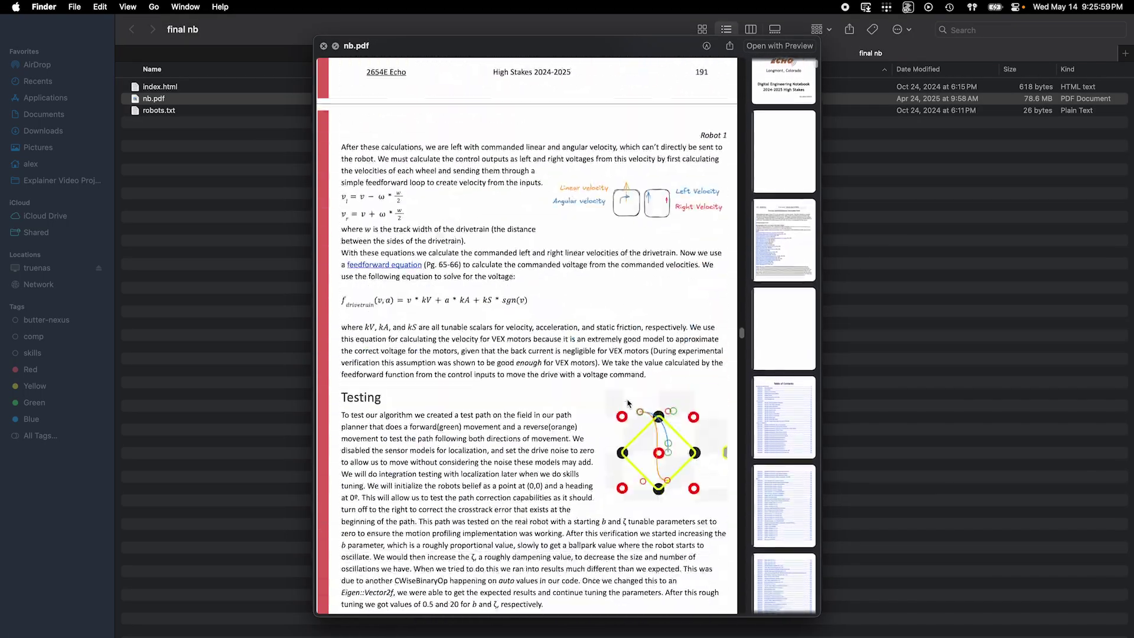
scroll(628, 404, "down", 10)
left_click(323, 46)
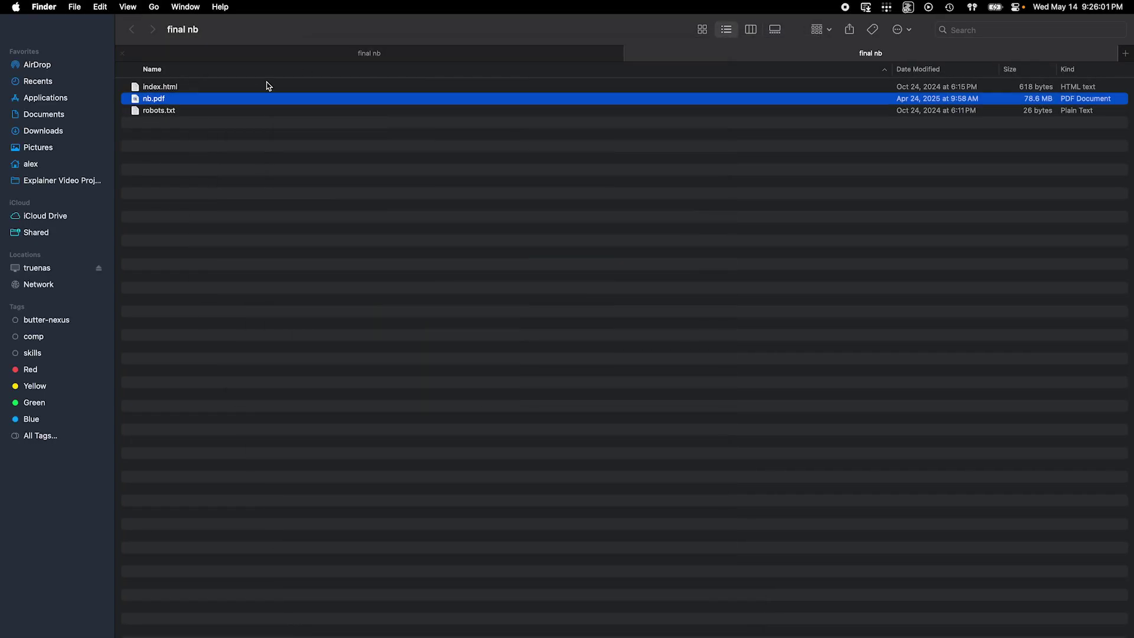
left_click(209, 111)
key("space")
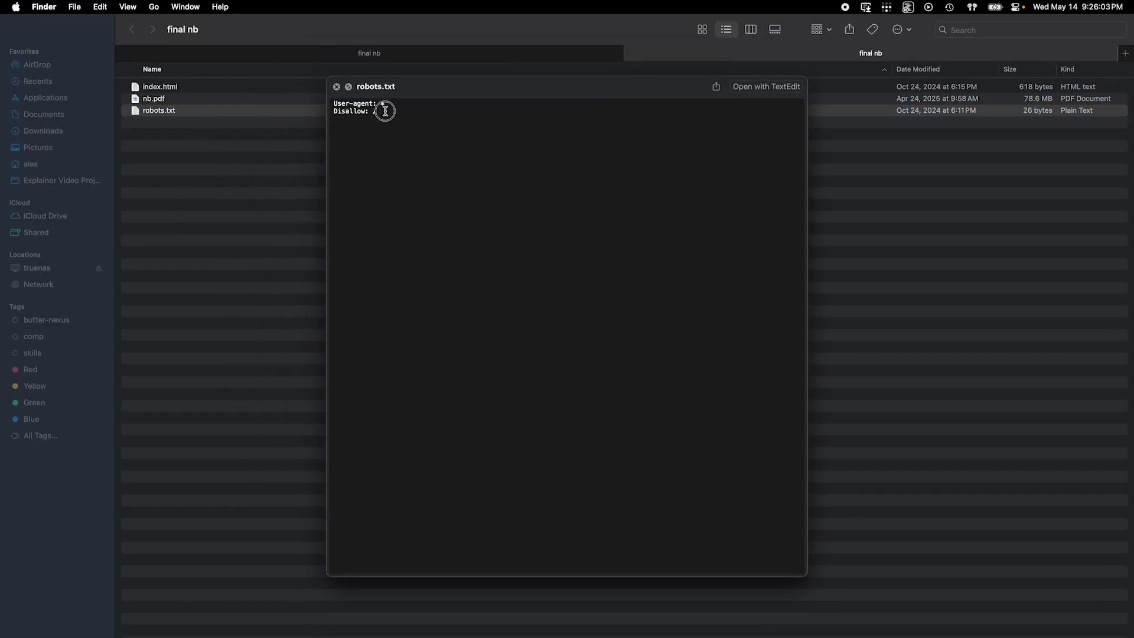
left_click_drag(383, 110, 297, 91)
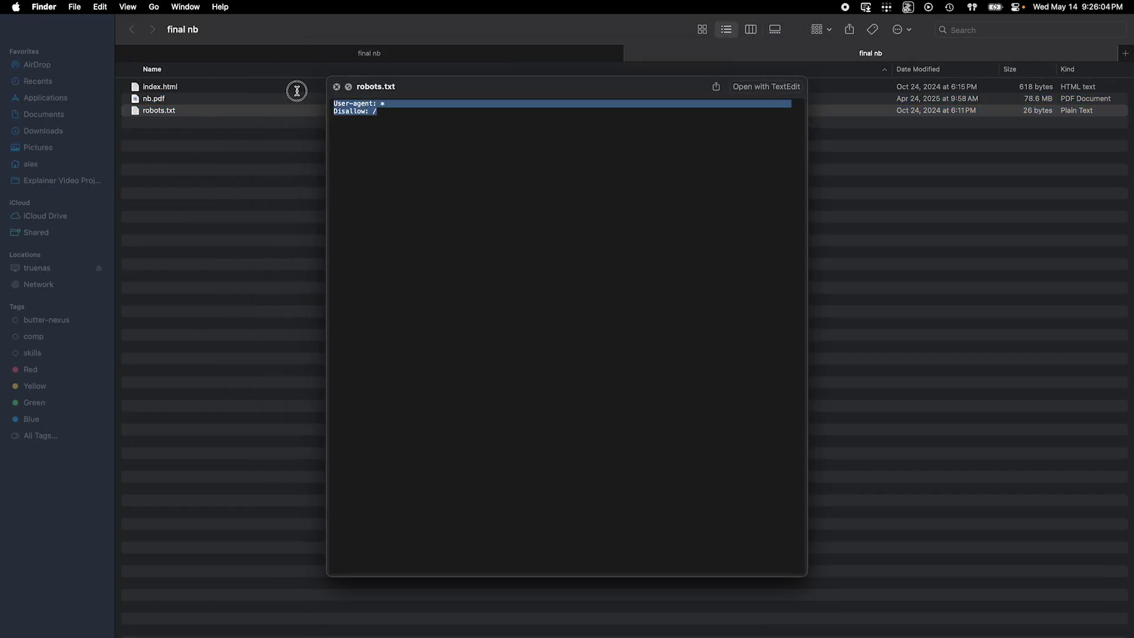
left_click(337, 87)
key("space")
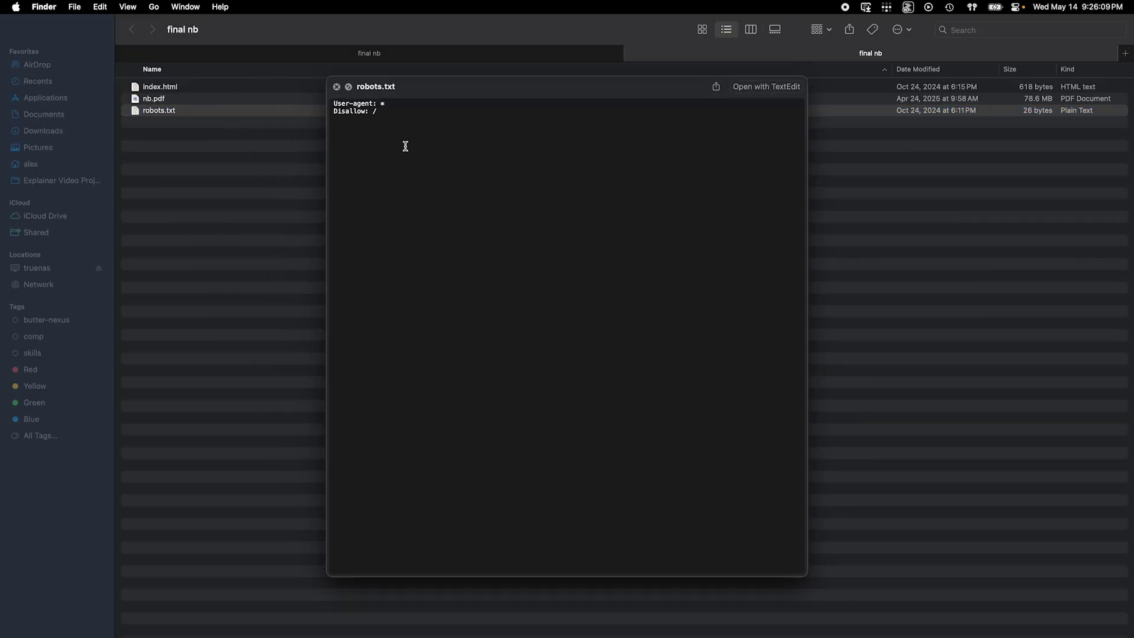
left_click_drag(405, 145, 267, 93)
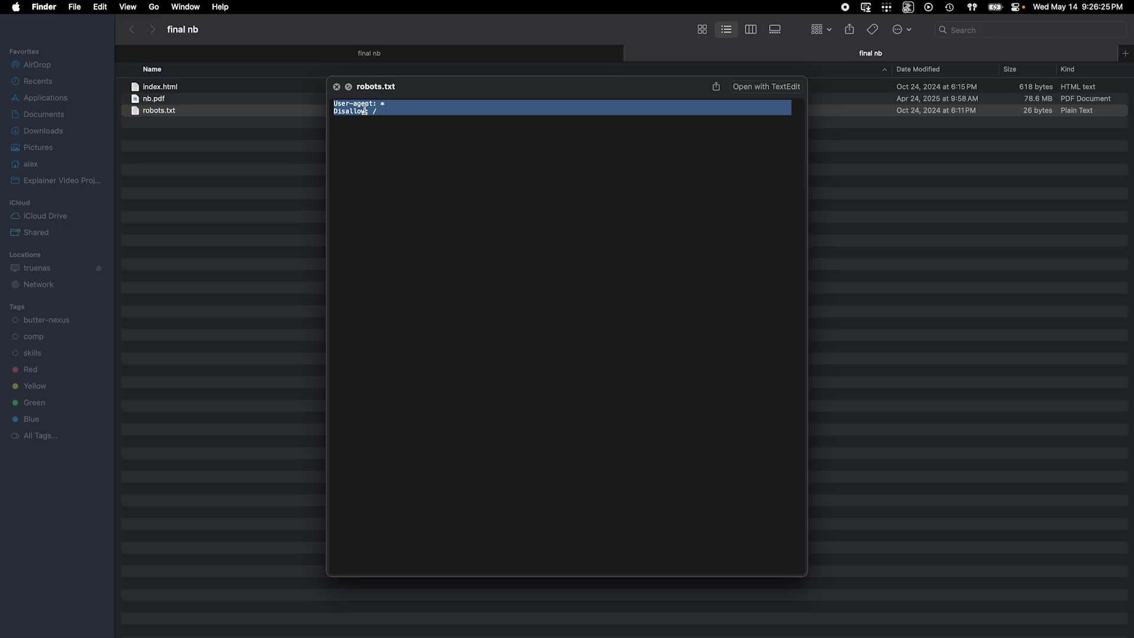
left_click(337, 87)
Open index.html in VS Code and highlight its page title and the /nb.pdf object element.
left_click(189, 100)
left_click(188, 90)
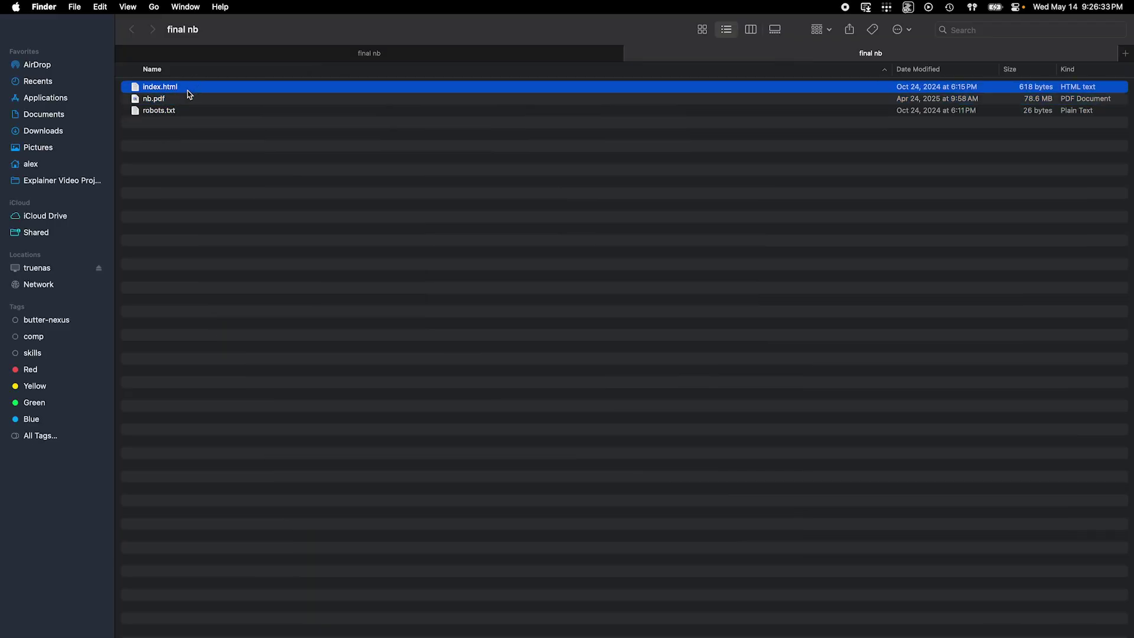
key("super+o")
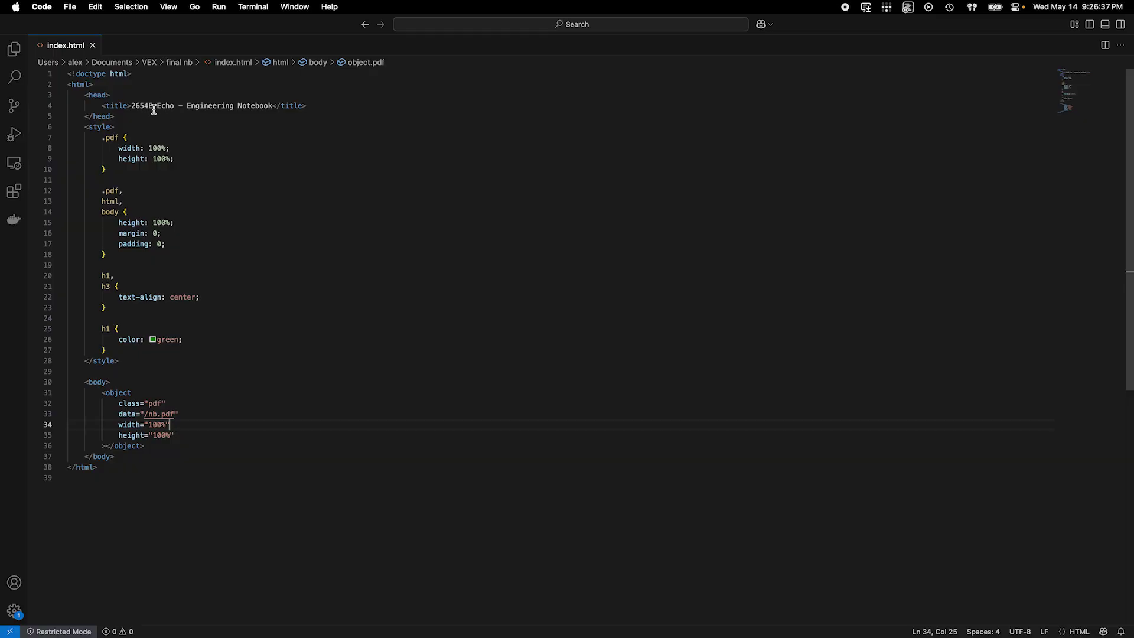
left_click_drag(153, 107, 250, 108)
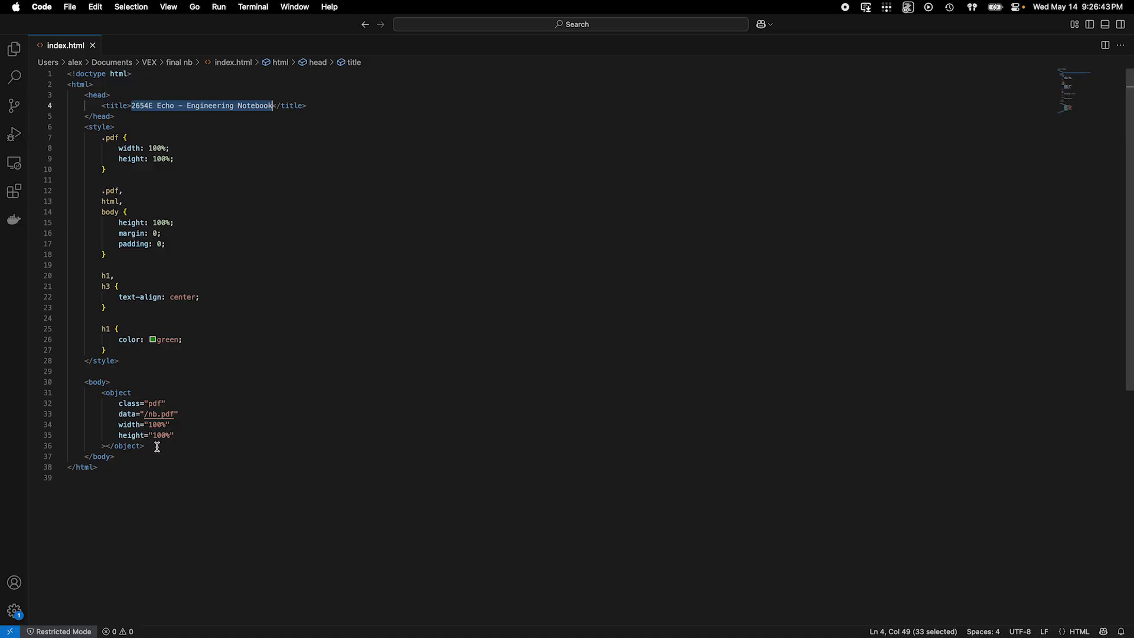
left_click_drag(157, 446, 102, 393)
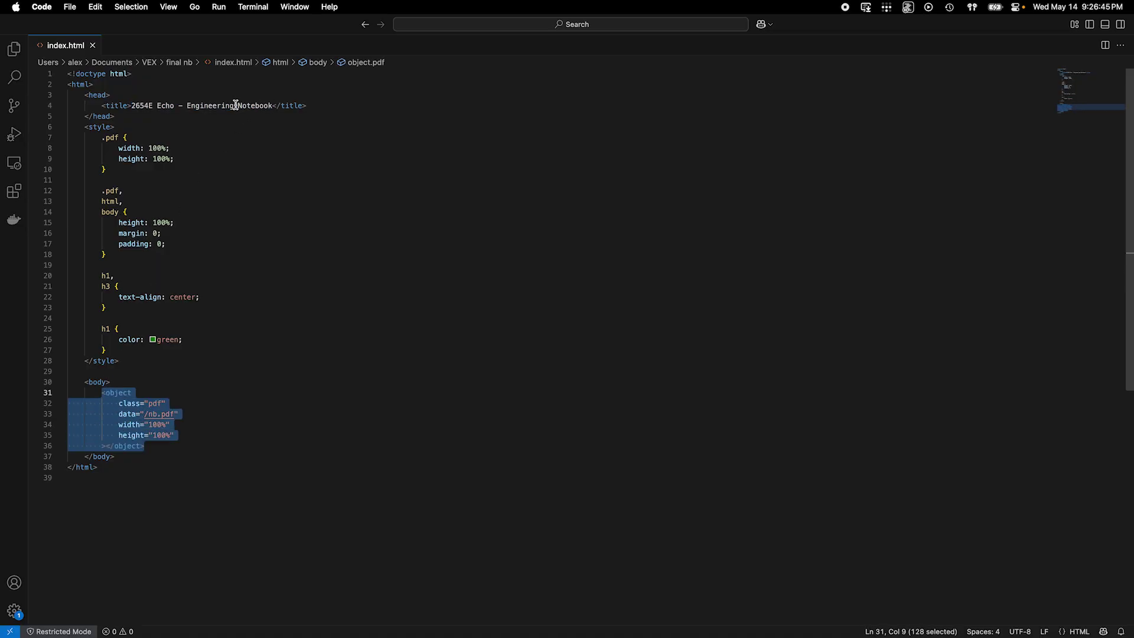
Return to the hosted notebook tab and inspect the nb.pdf part of its address.
key("ctrl+Left")
key("ctrl+Left")
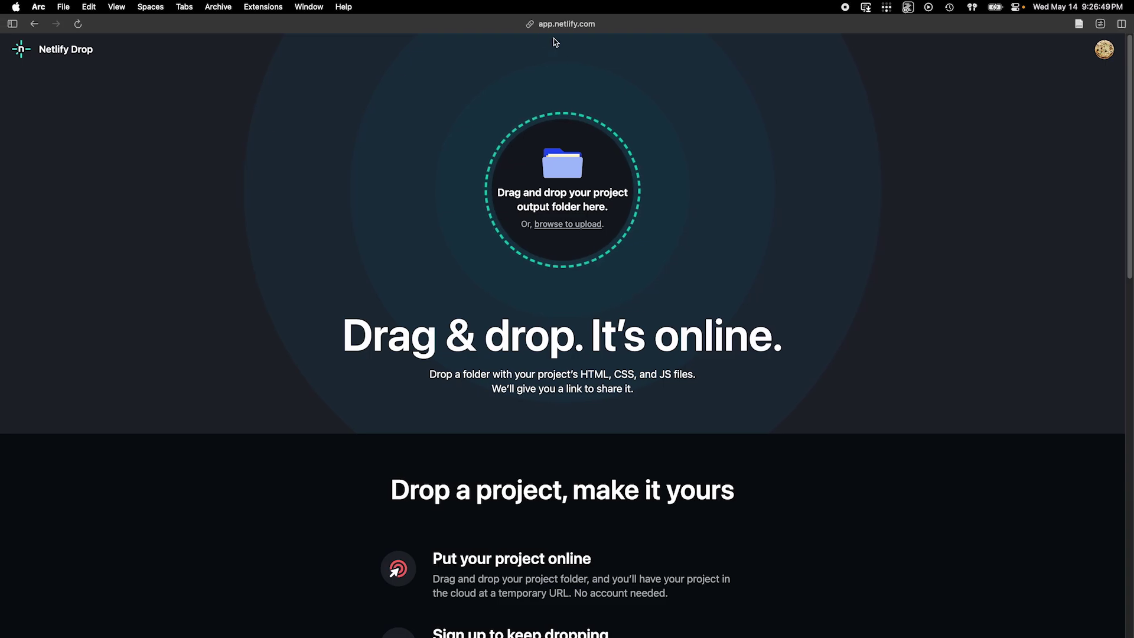
key("ctrl+Tab")
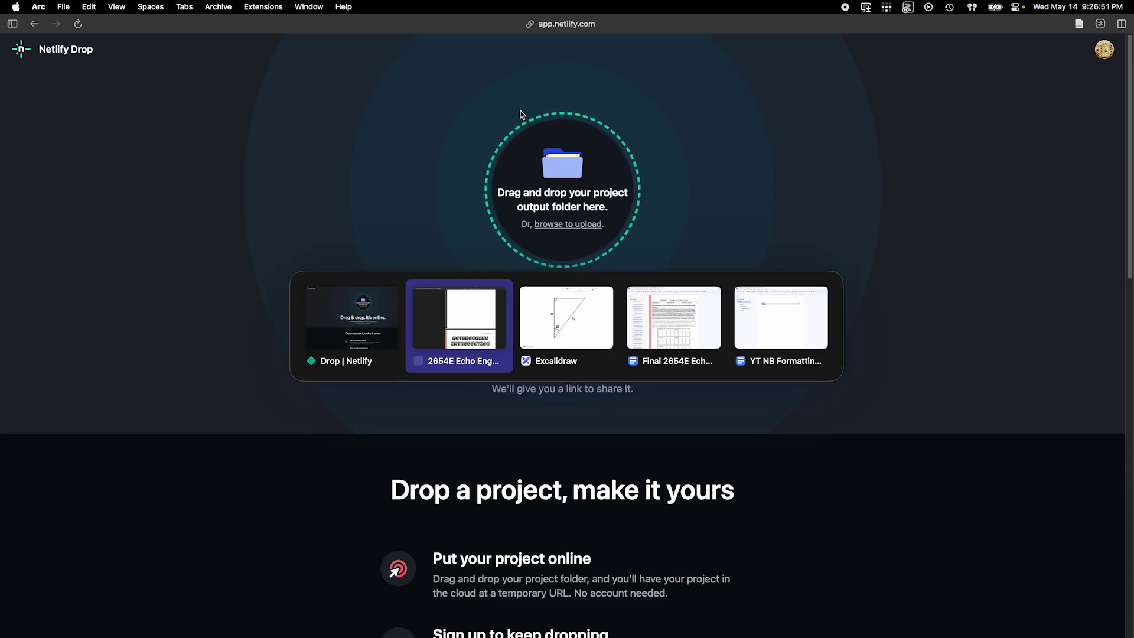
left_click(576, 23)
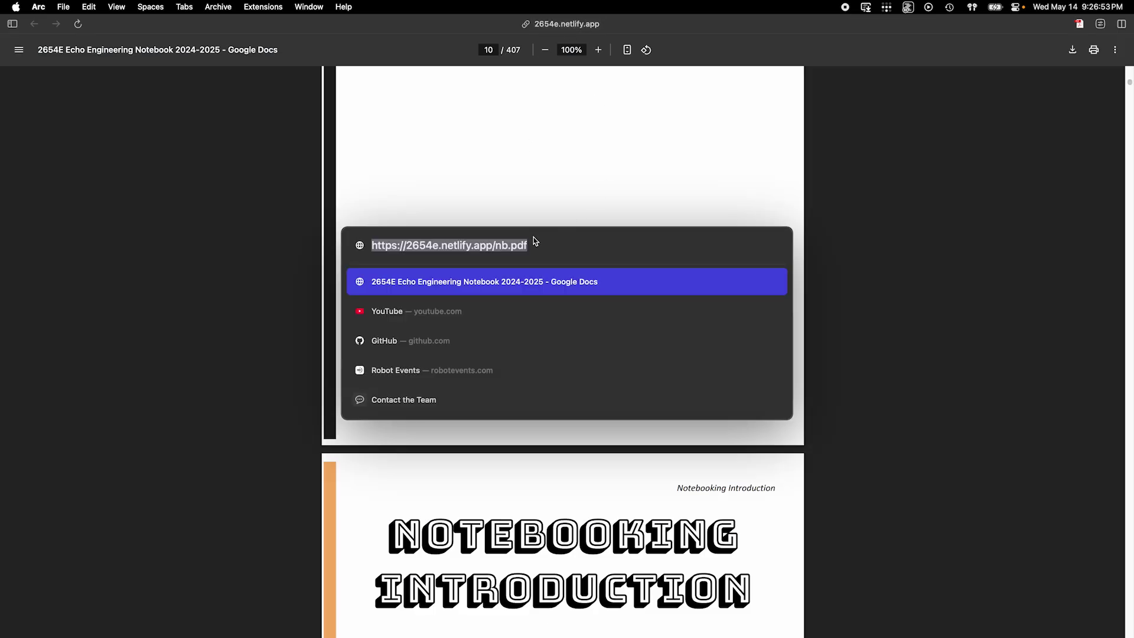
double_click(505, 245)
left_click(571, 179)
scroll(628, 213, "up", 10)
Glance at the nb folder and index.html, then scroll the PDF to the Game Analysis contents entries.
key("ctrl+Right")
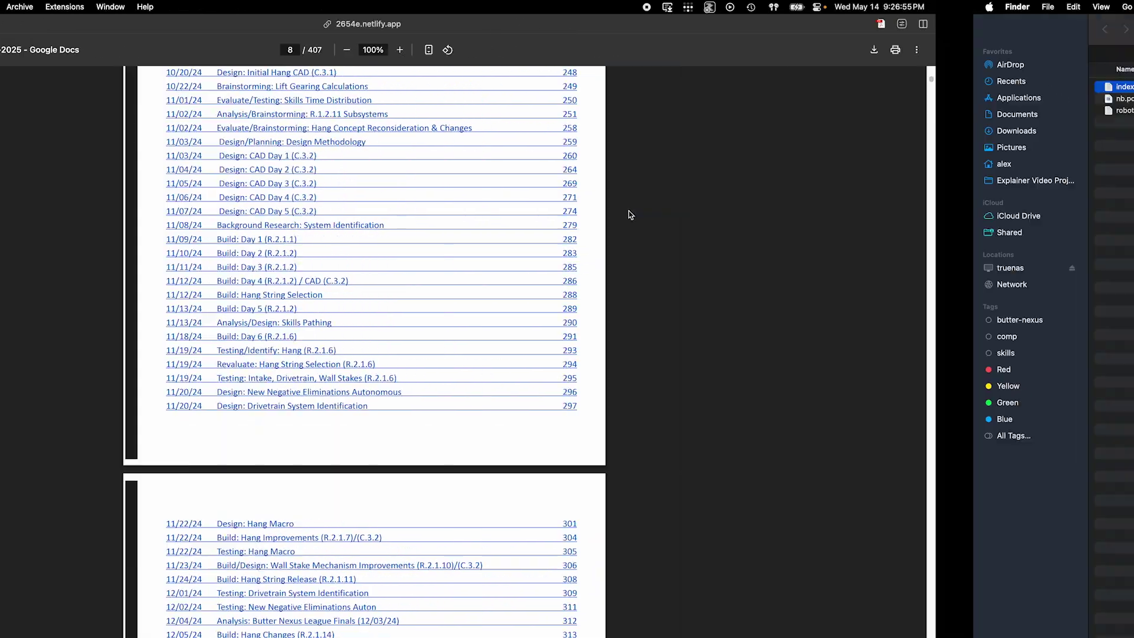
key("ctrl+Right")
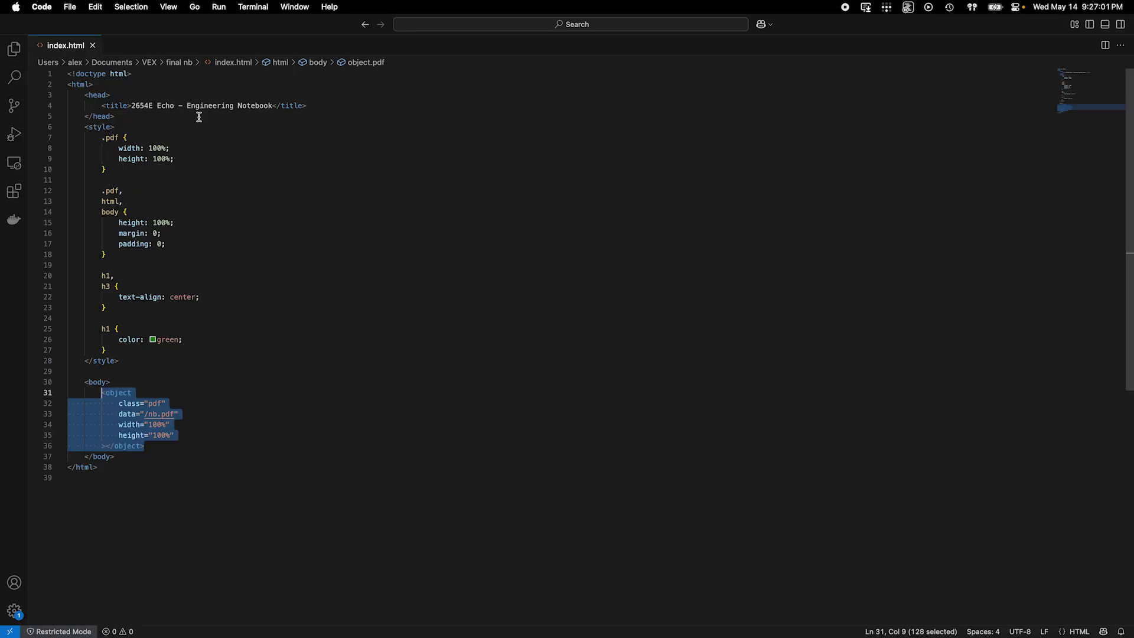
key("ctrl+Left")
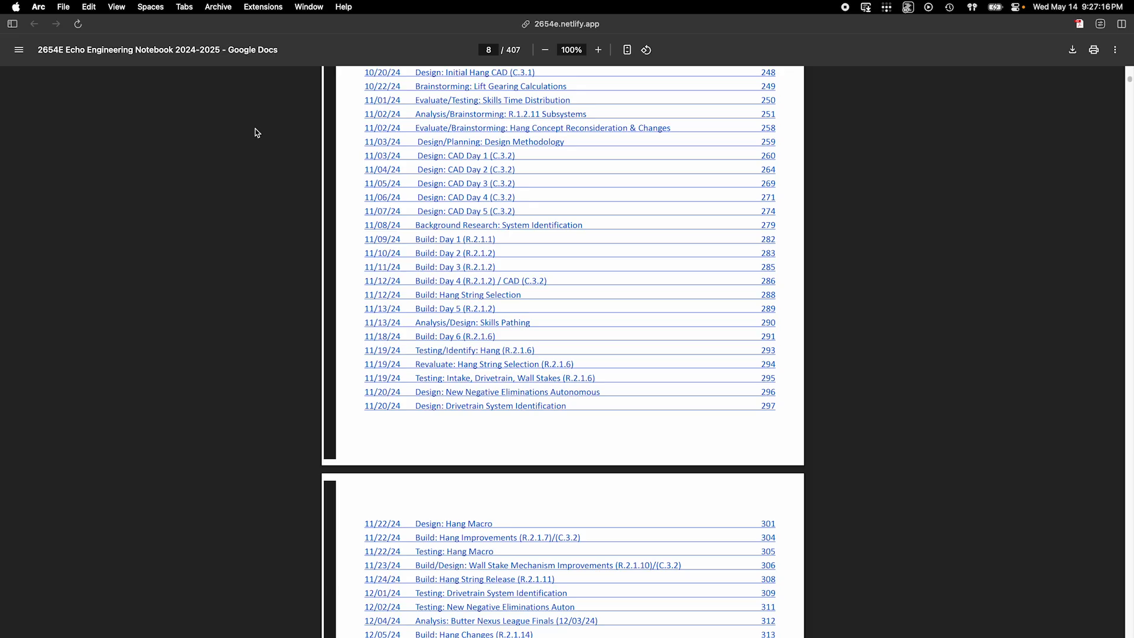
scroll(378, 183, "up", 10)
scroll(382, 186, "up", 10)
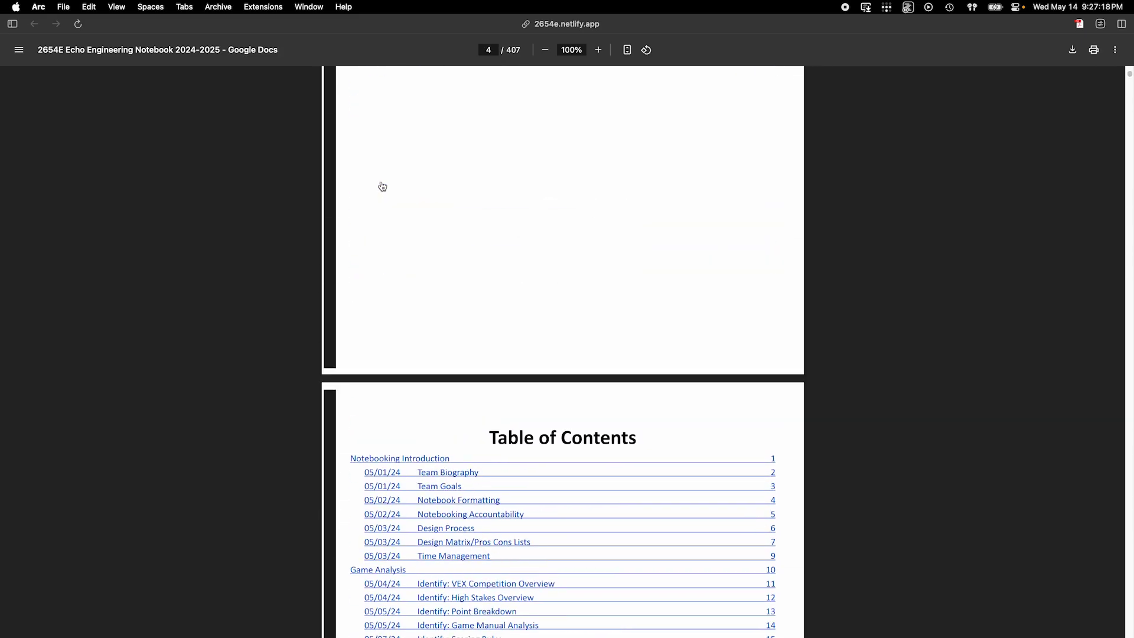
scroll(382, 186, "down", 5)
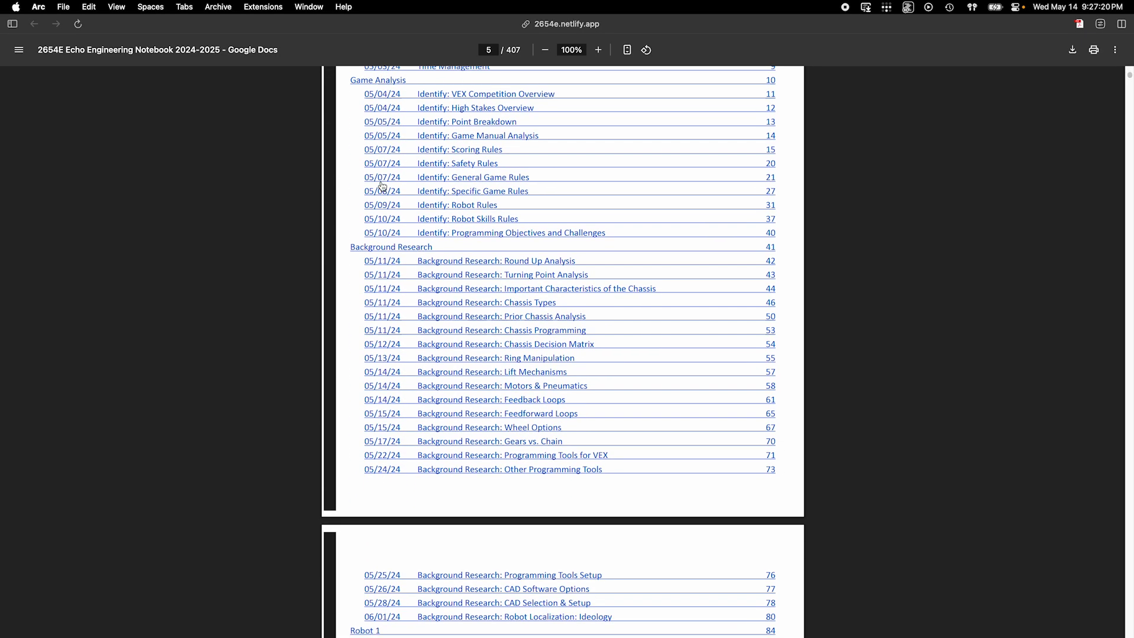